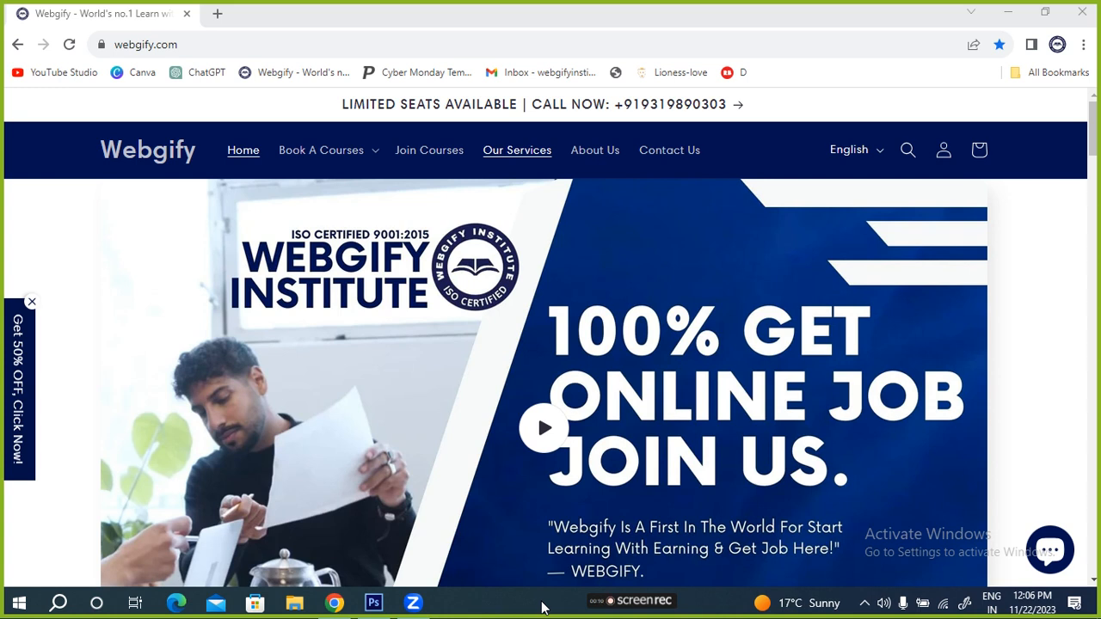
Switch to Photoshop, add a new empty layer to the blank document and activate the Polygon tool
key(alt+Tab)
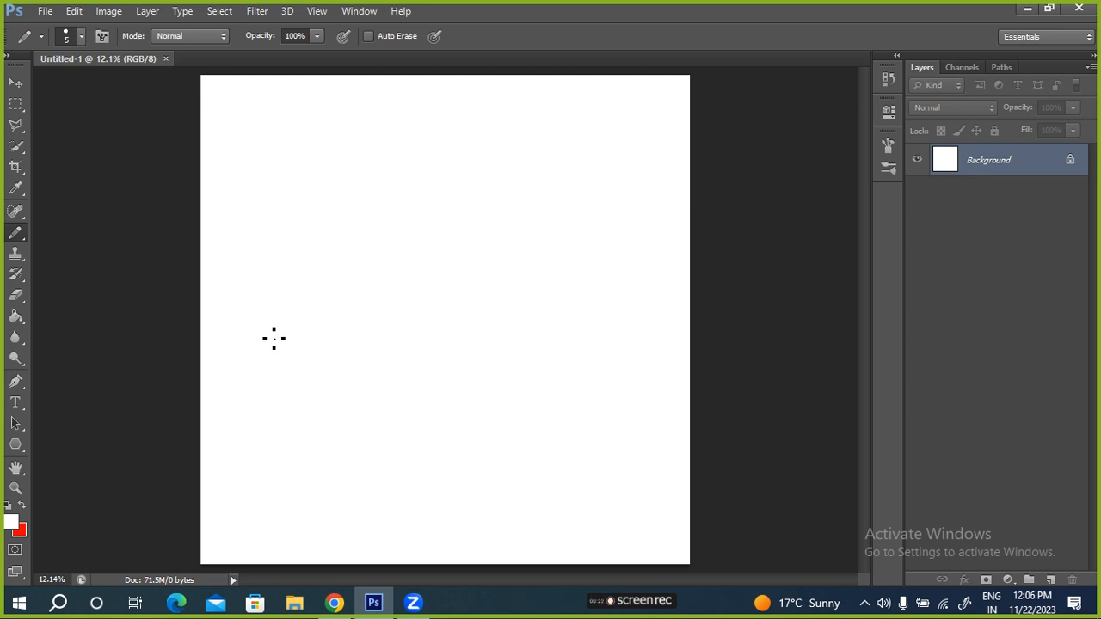
click(1050, 579)
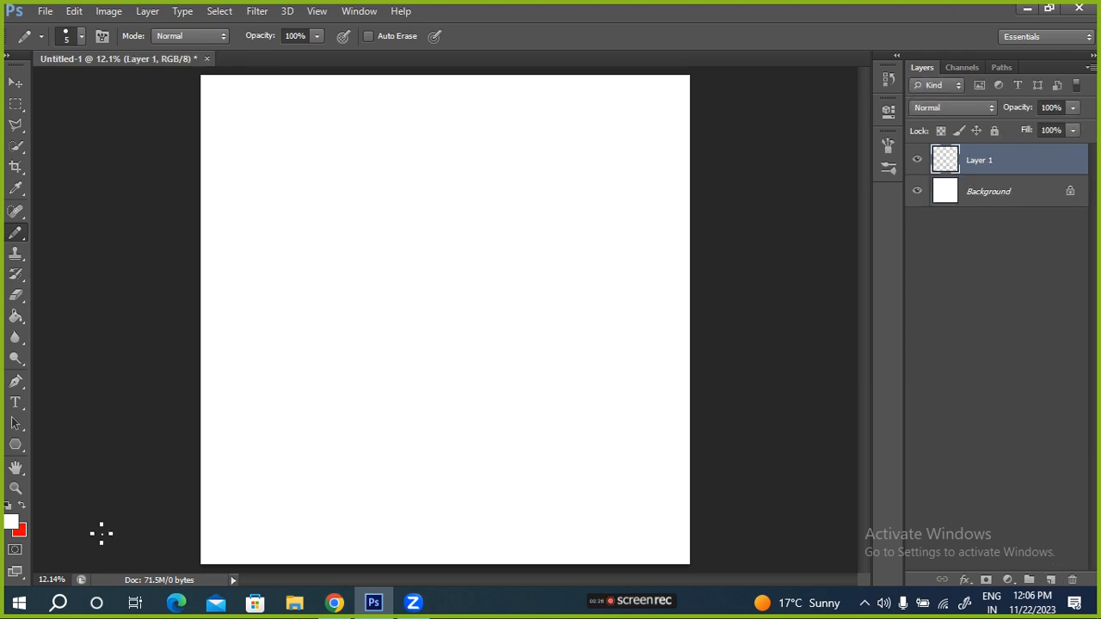
drag(16, 445, 98, 447)
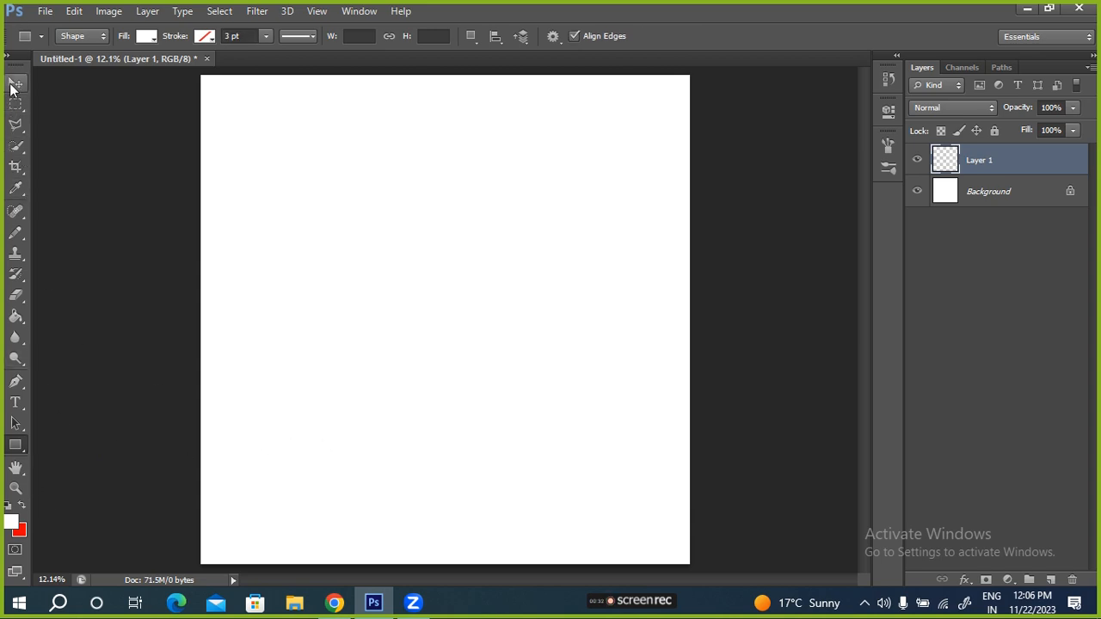
right_click(17, 445)
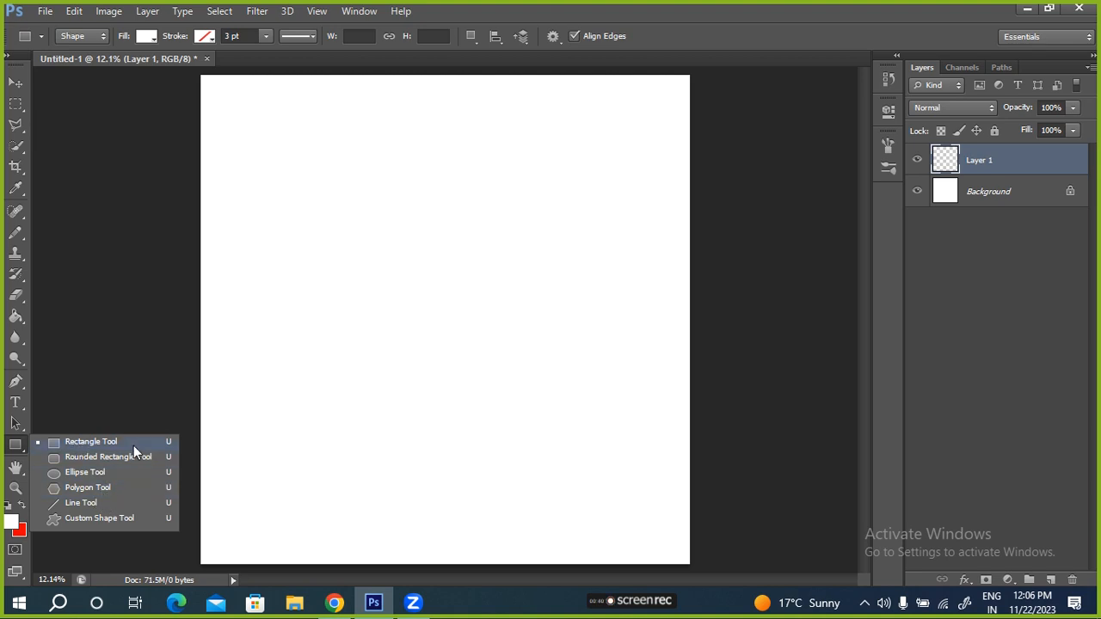
click(118, 488)
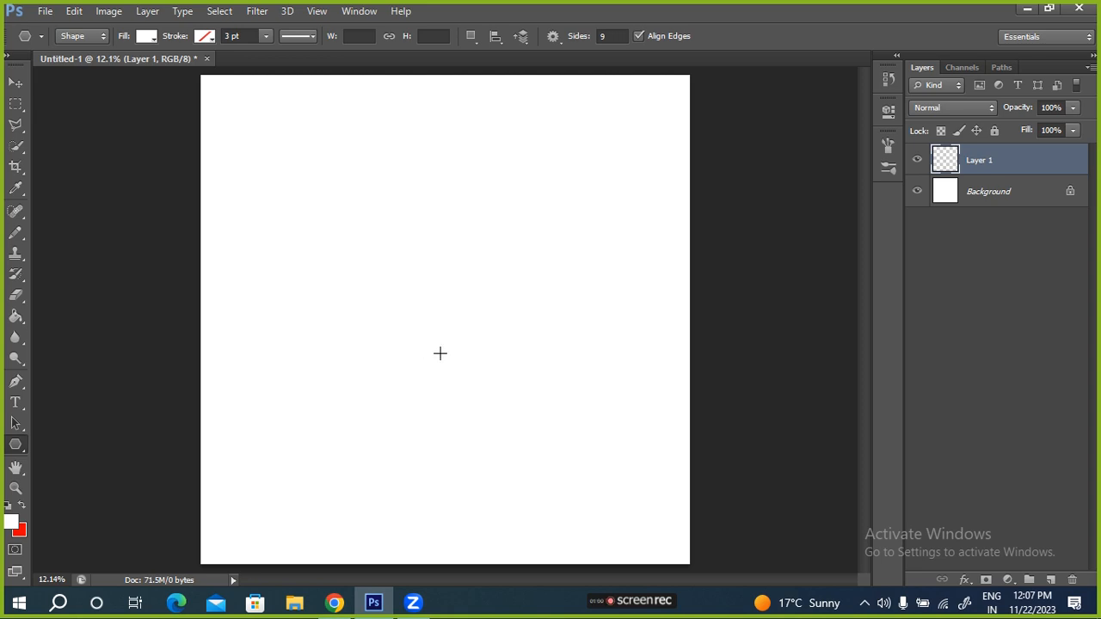
Draw a wide rectangle and a smaller square below it with the Rectangle tool, and delete their shape layer
right_click(21, 451)
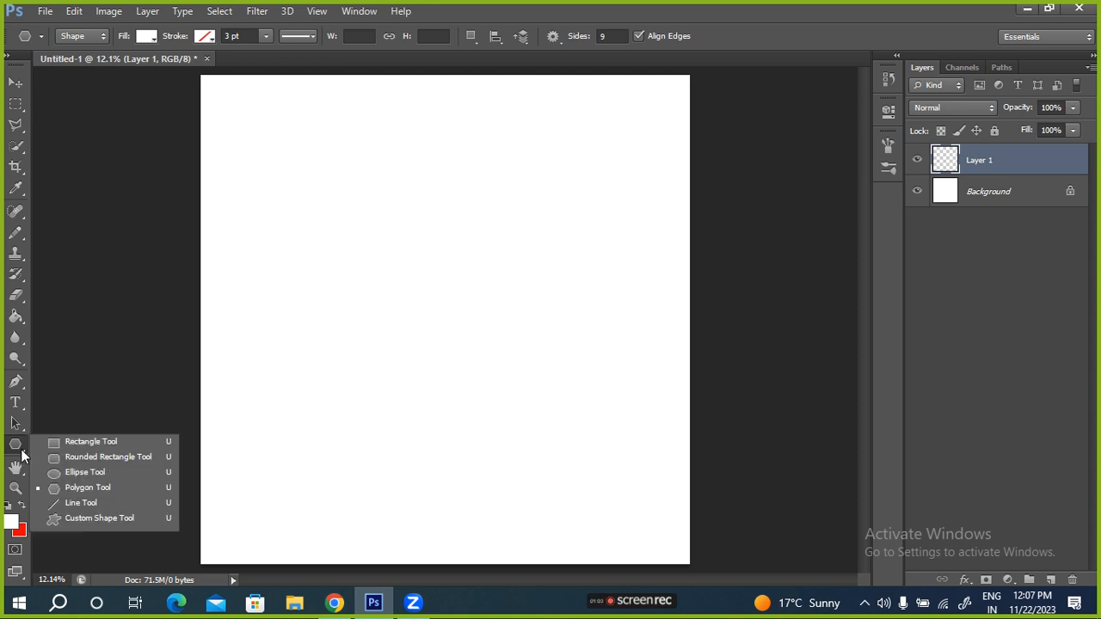
click(91, 441)
drag(232, 108, 534, 266)
drag(246, 311, 385, 449)
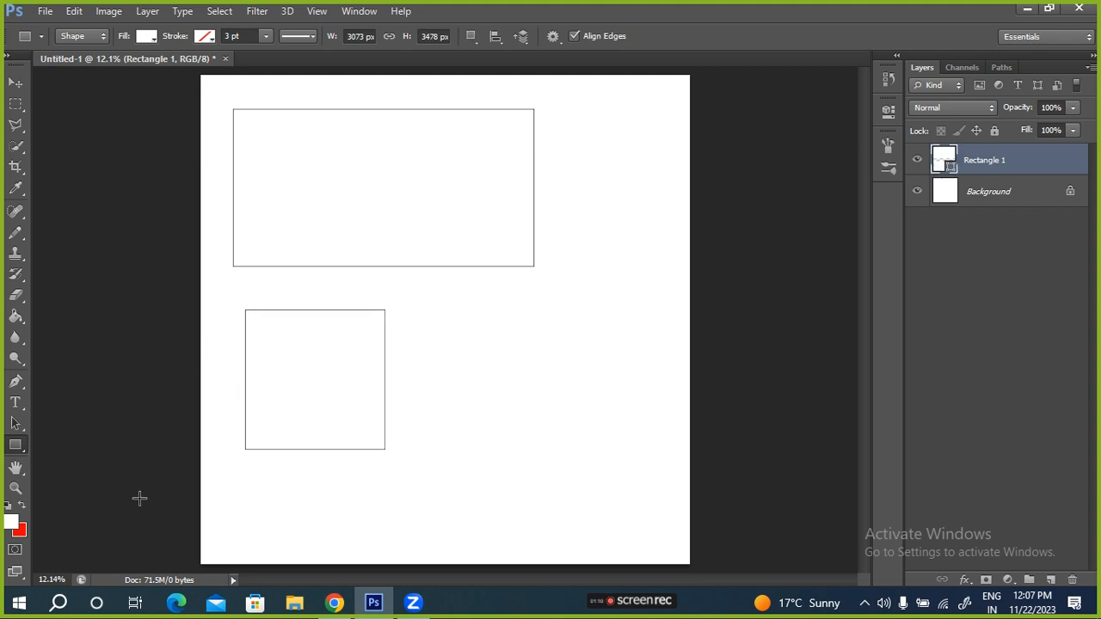
key(Delete)
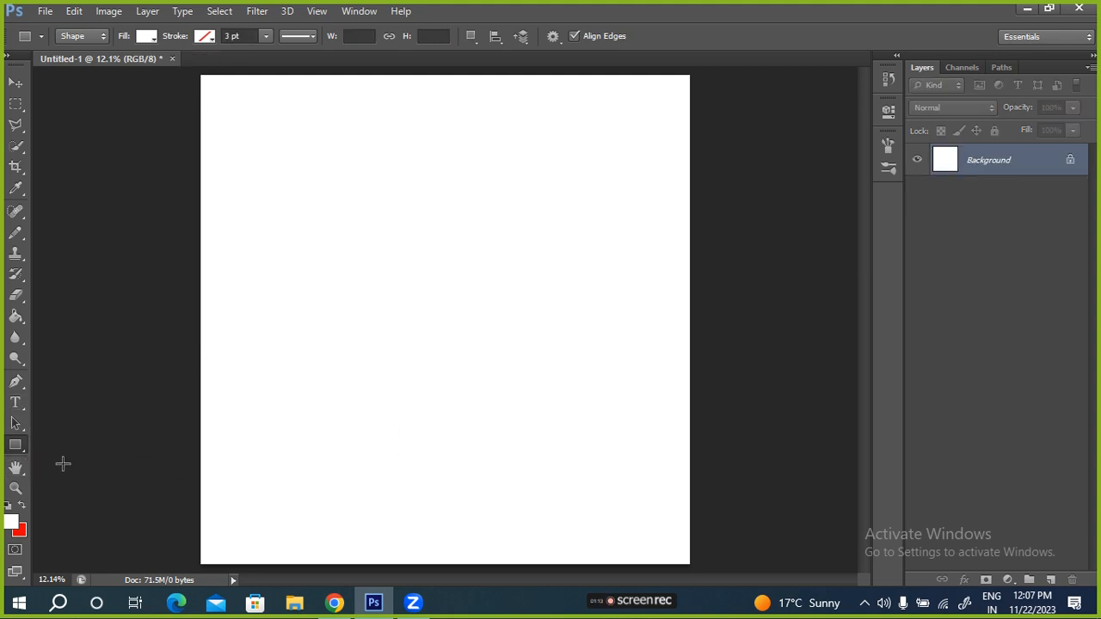
Draw a 3-sided polygon shape, about 1368 by 1185 px, in the upper-left corner of the canvas
right_click(15, 445)
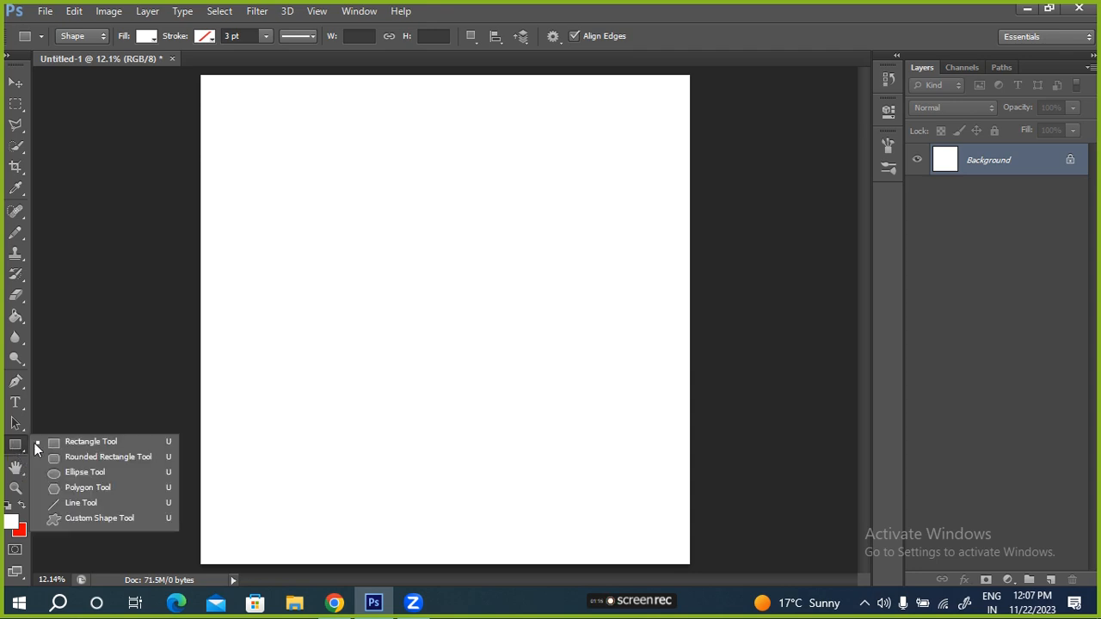
click(71, 487)
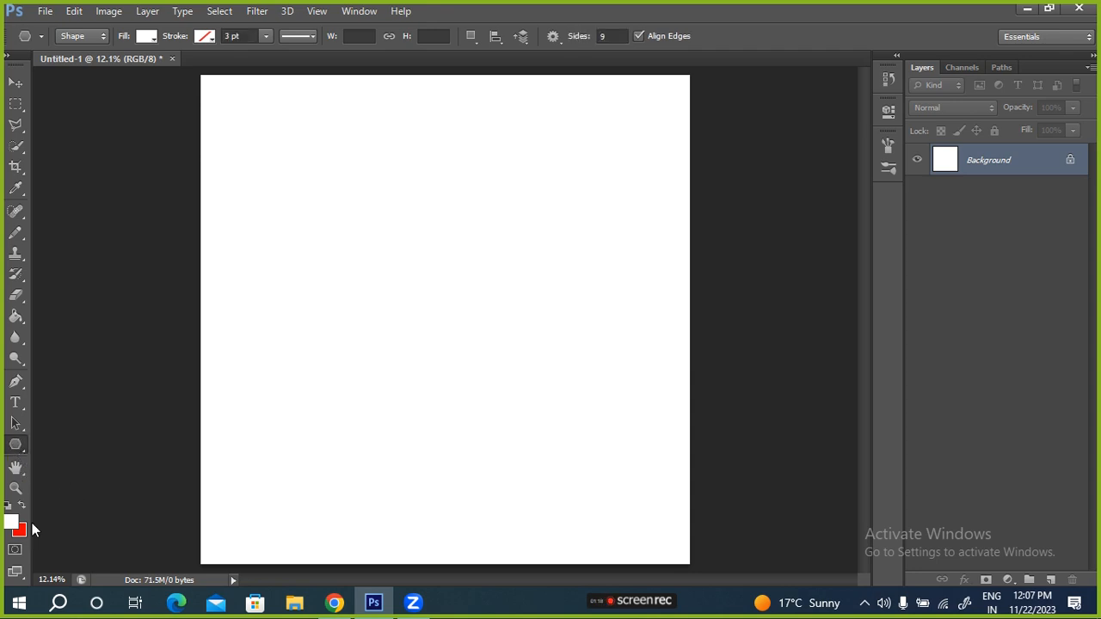
right_click(16, 447)
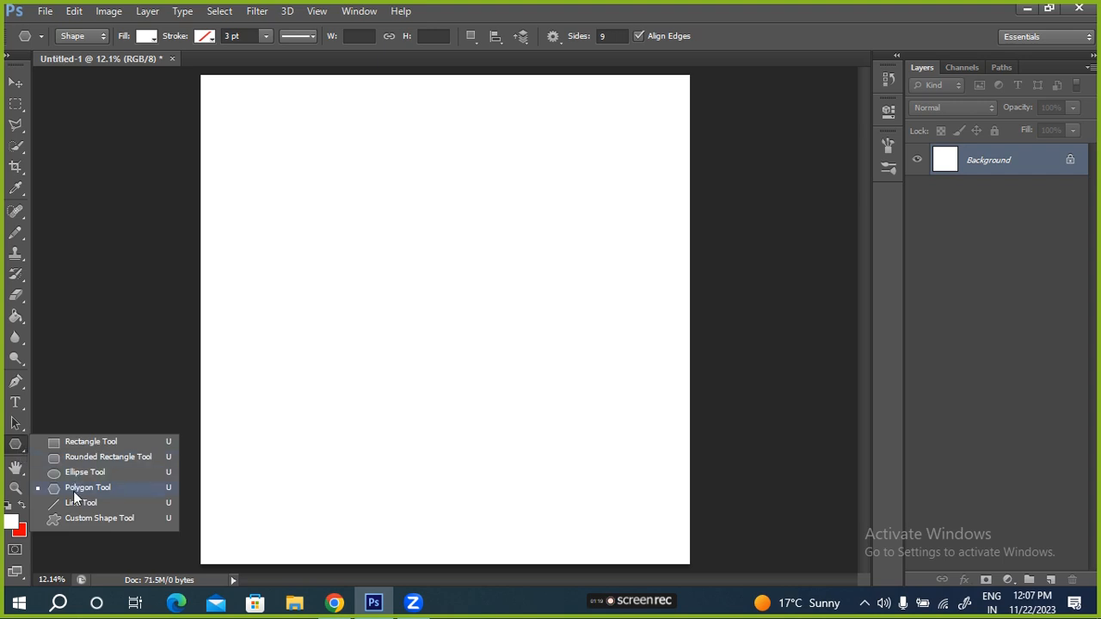
click(110, 488)
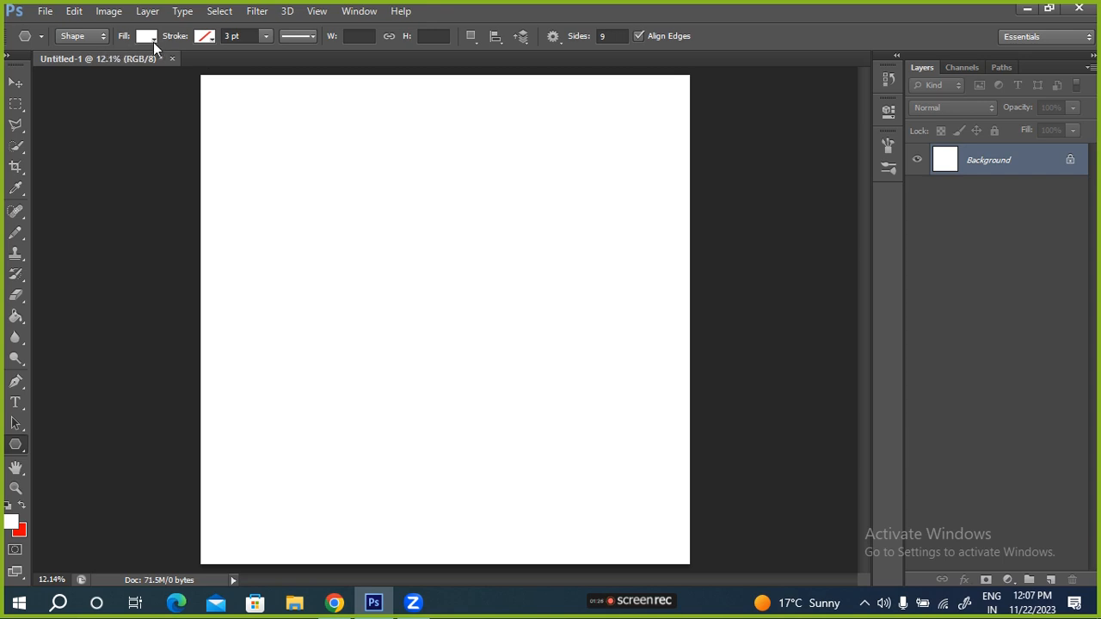
click(103, 36)
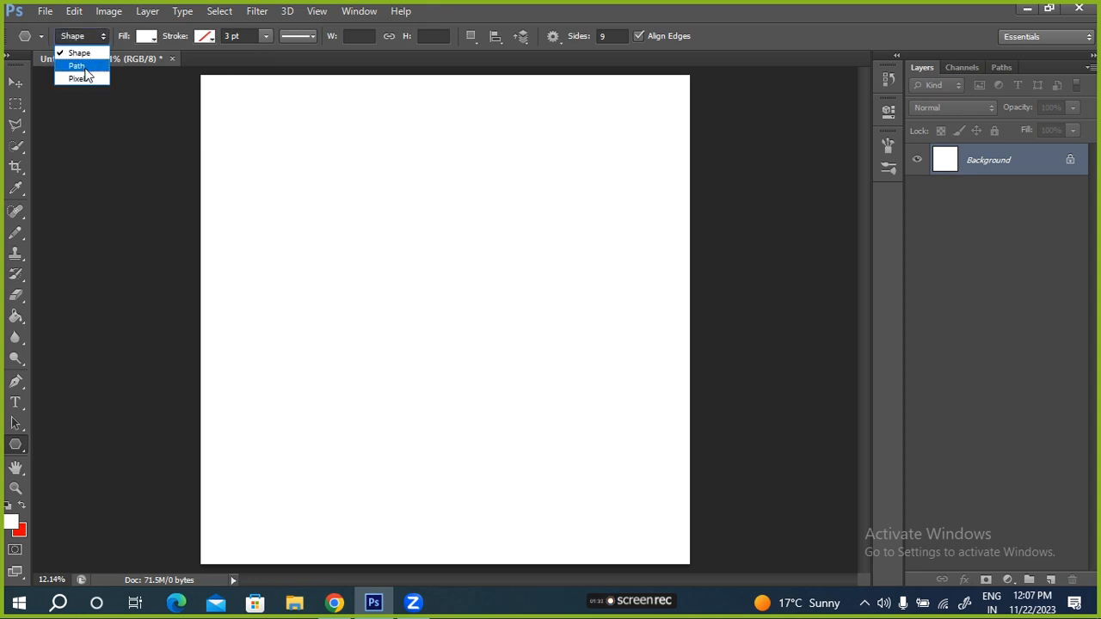
click(80, 50)
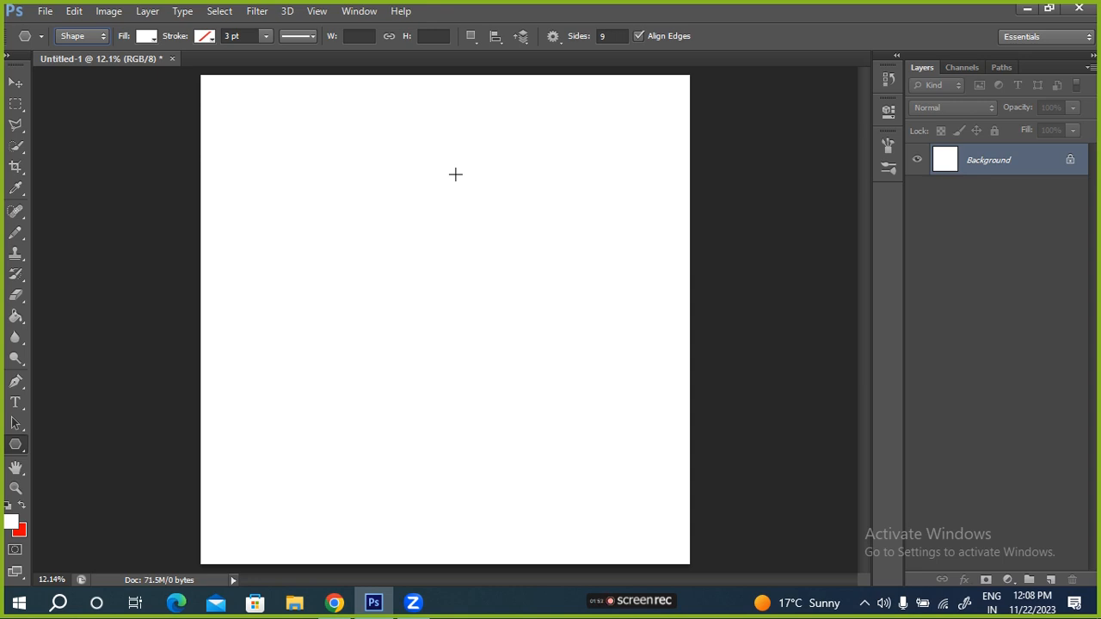
click(609, 36)
text(3)
key(Return)
drag(270, 175, 337, 213)
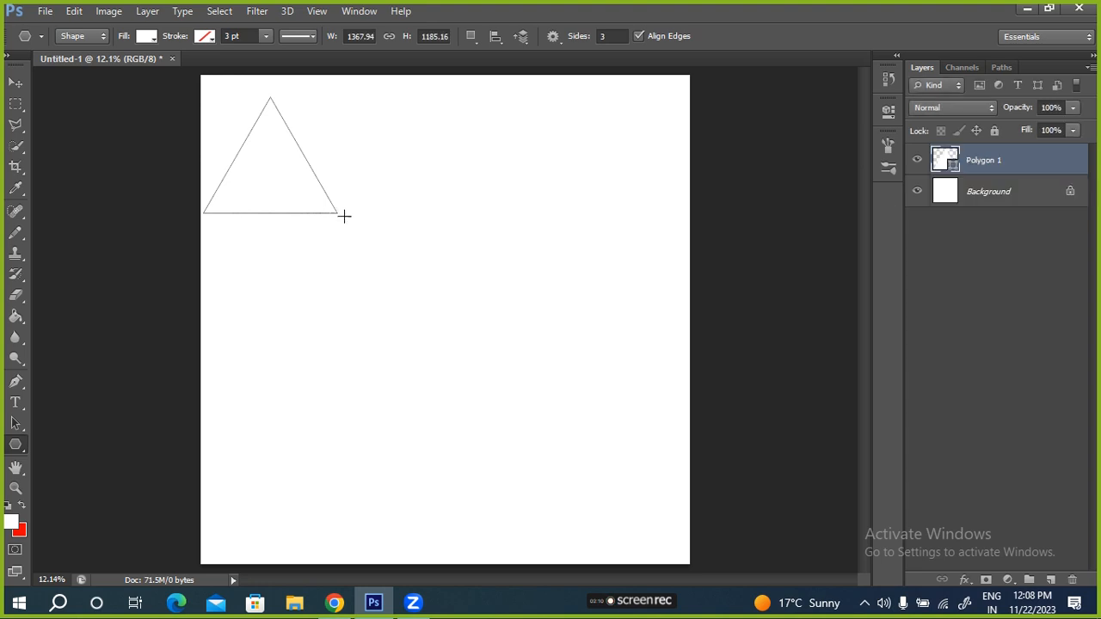
Move the triangle from the upper-left corner to near the middle of the canvas
double_click(601, 37)
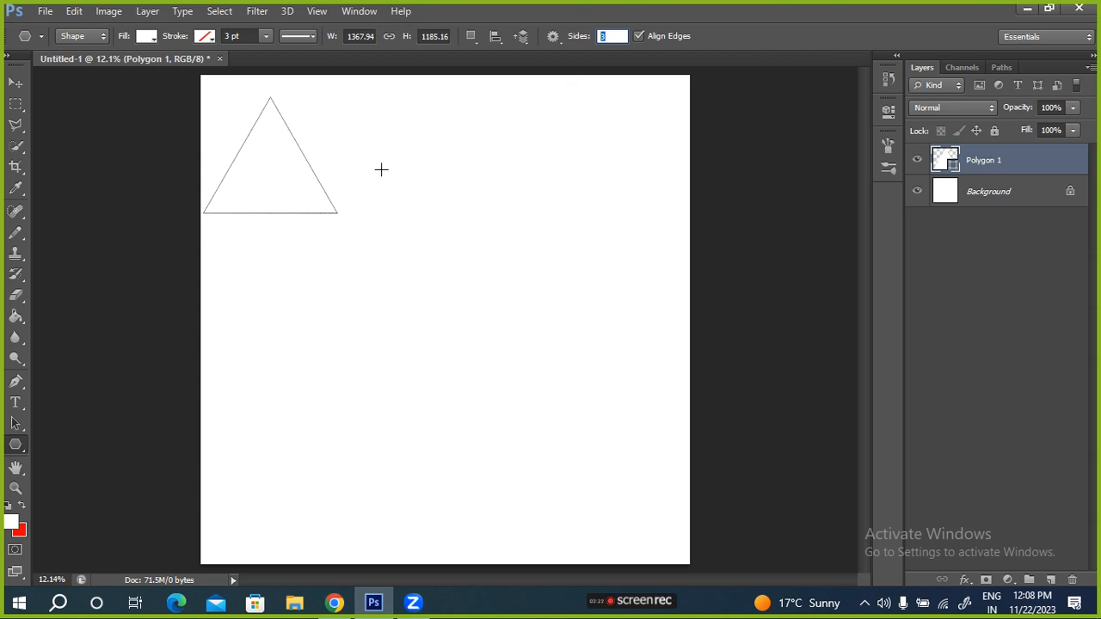
click(15, 82)
drag(245, 186, 426, 315)
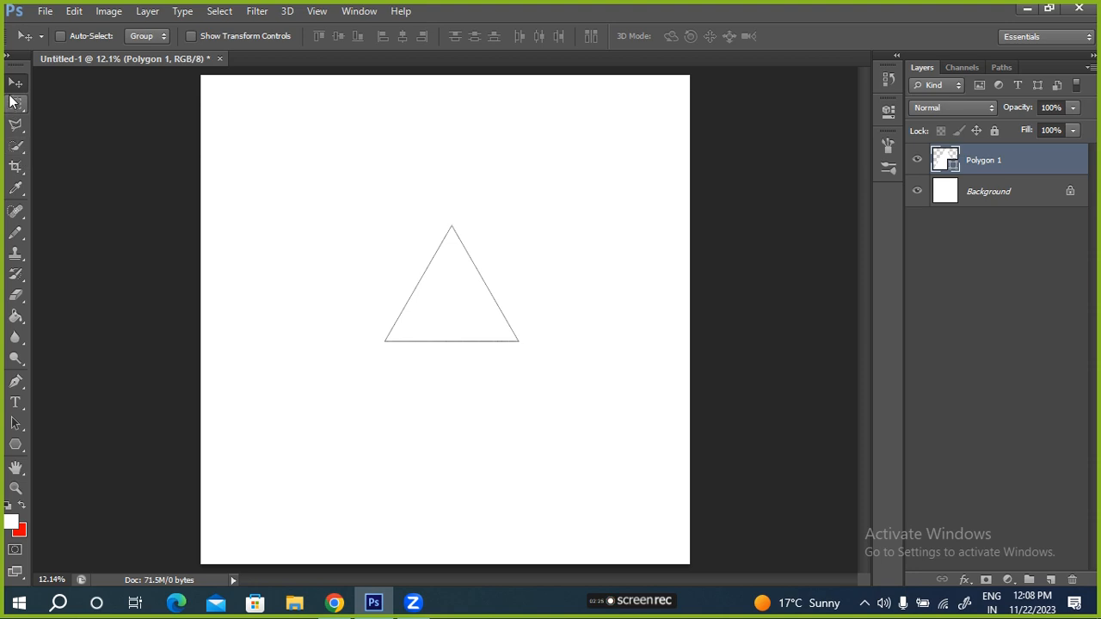
Fill the triangle with dark purple and give it a yellow 11 pt stroke
click(17, 447)
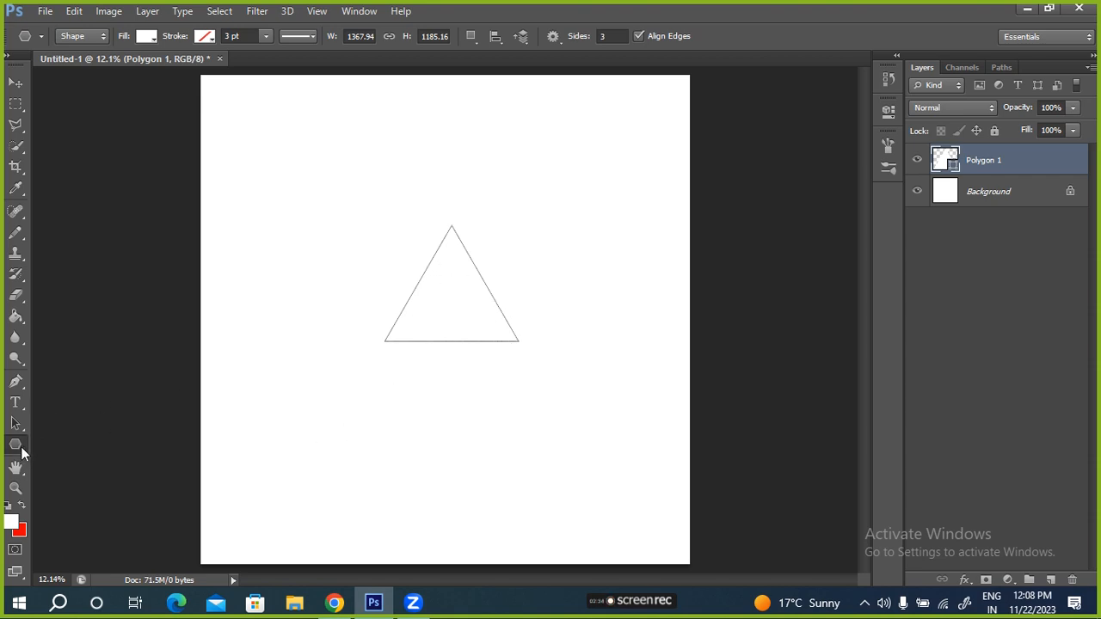
click(144, 35)
click(110, 138)
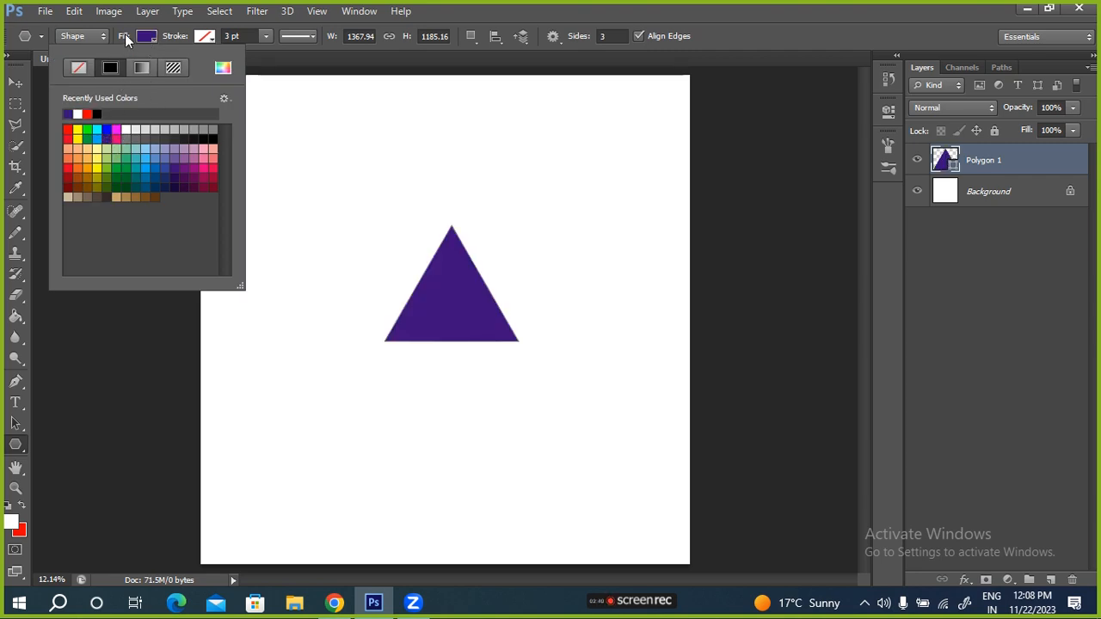
click(124, 36)
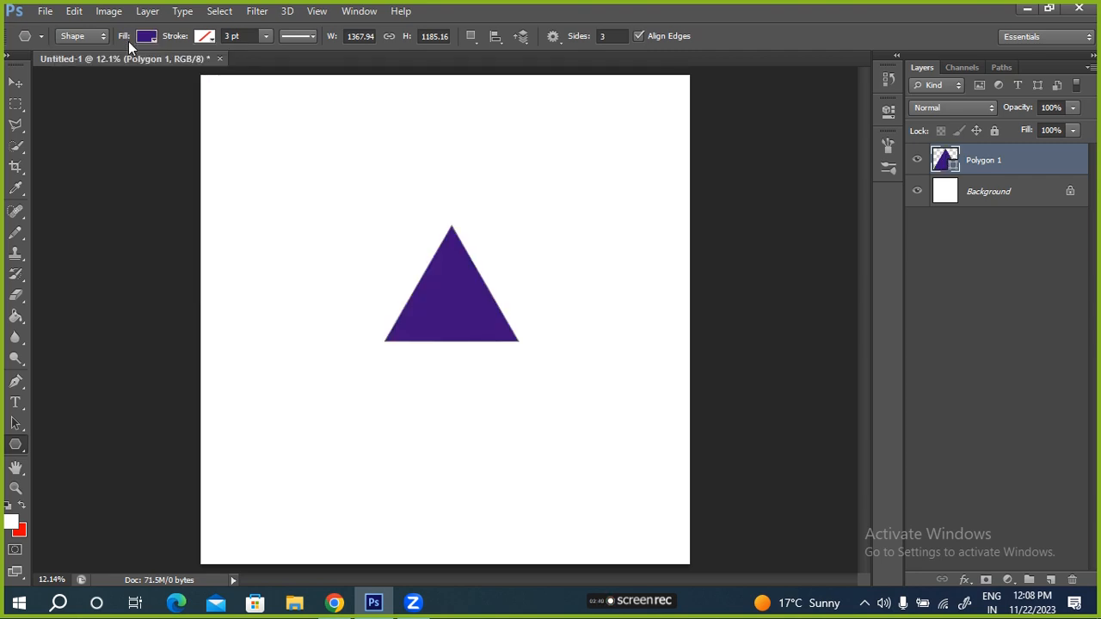
click(203, 37)
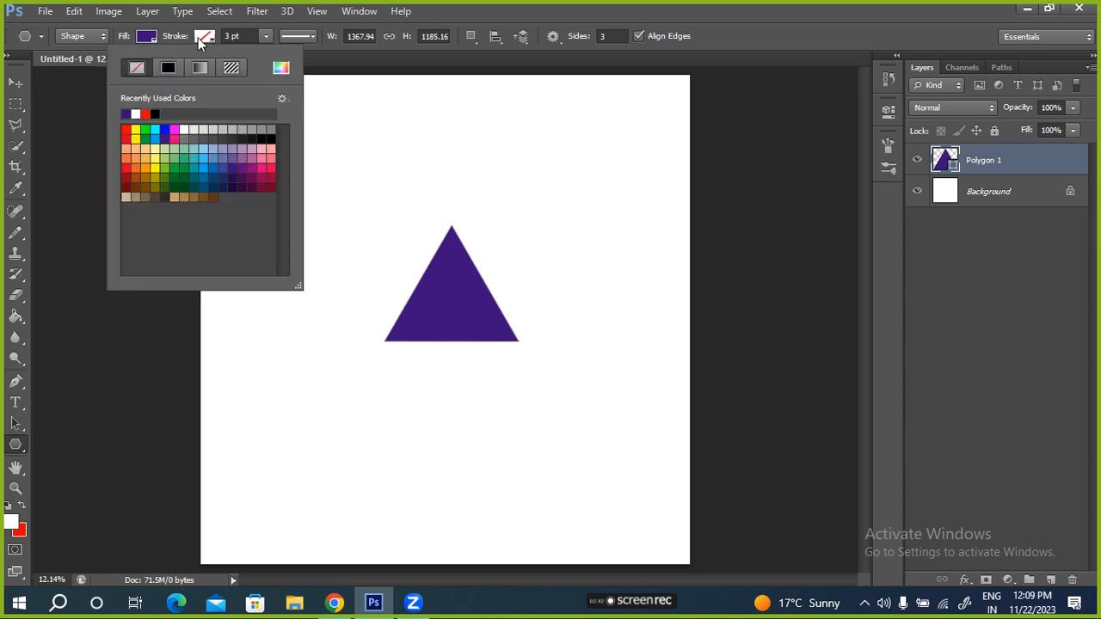
click(156, 160)
drag(168, 37, 170, 39)
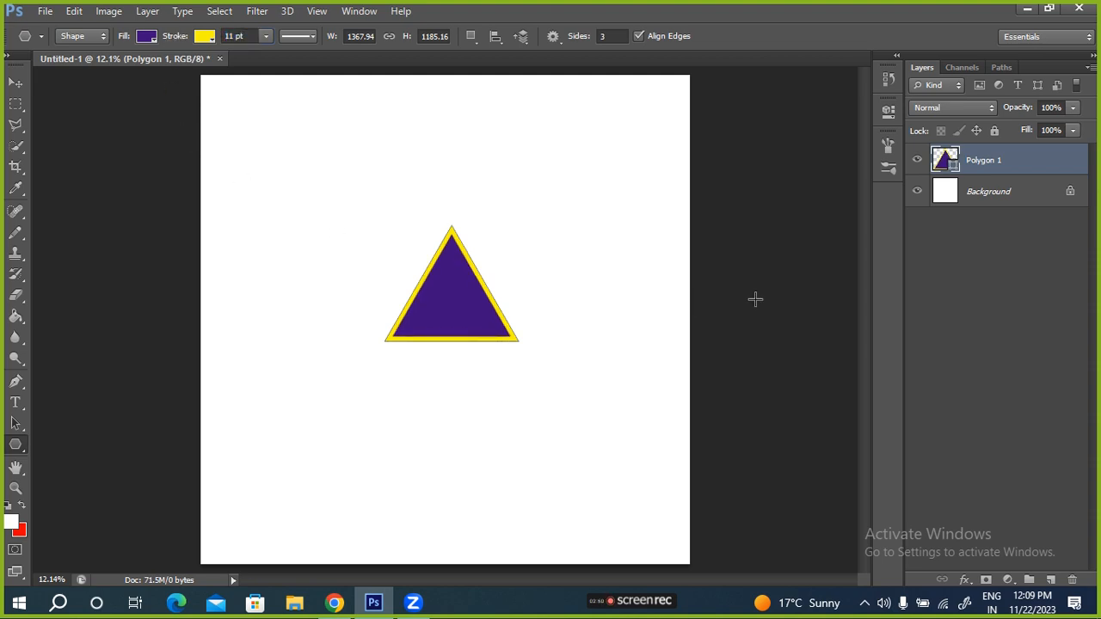
Enlarge the triangle proportionally to 185% with Free Transform
key(ctrl+t)
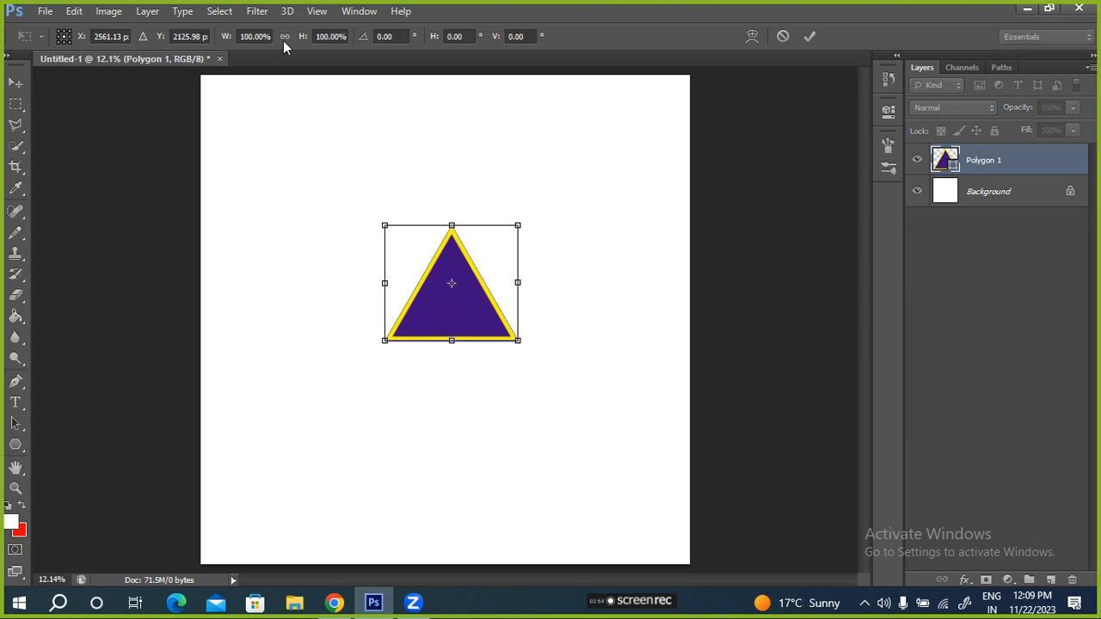
drag(225, 38, 313, 41)
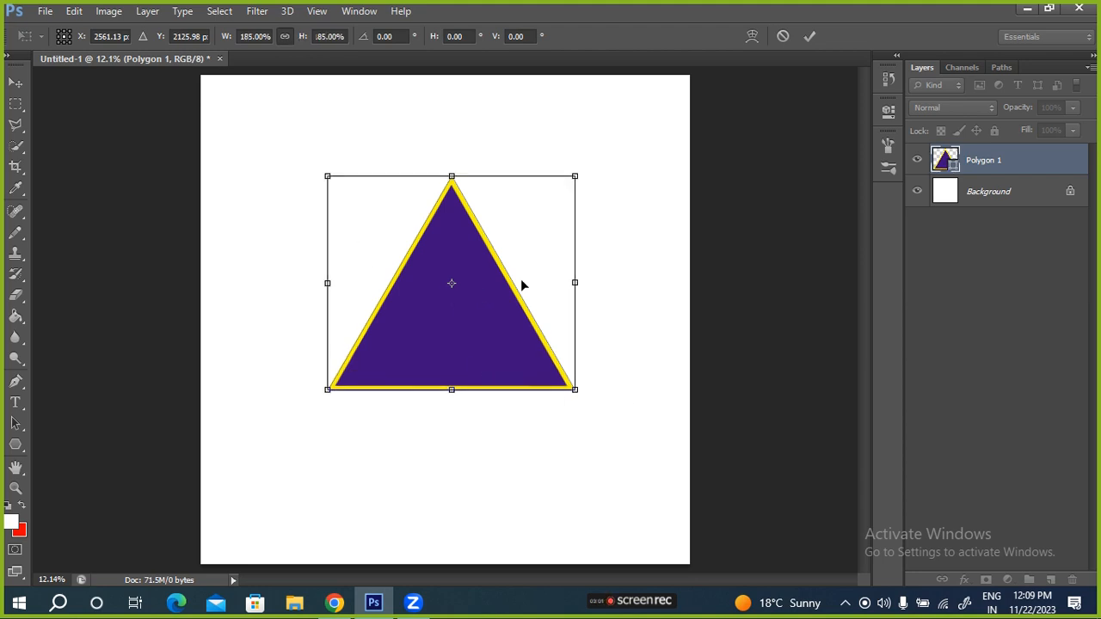
click(810, 36)
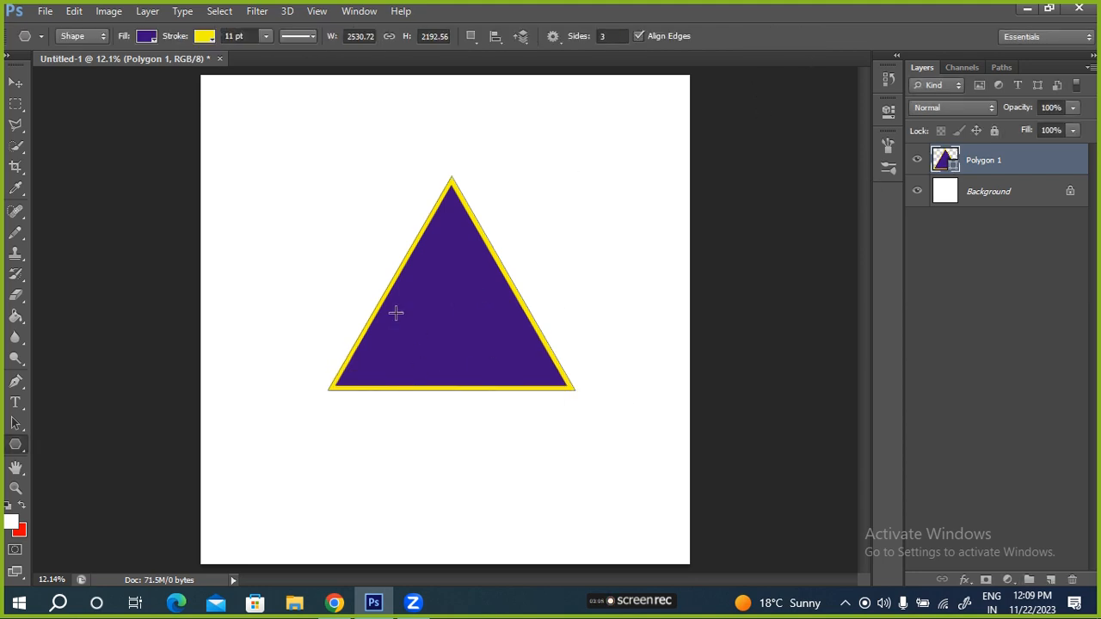
click(588, 36)
click(613, 38)
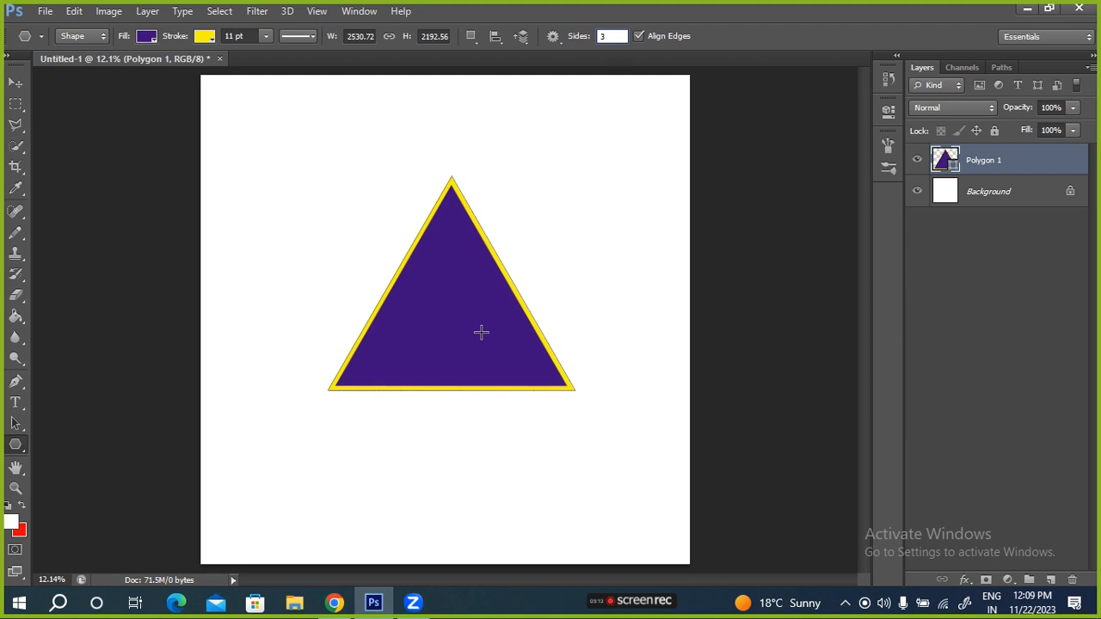
Scale the triangle down proportionally to about 92% and move it to the upper-left part of the canvas
key(ctrl+t)
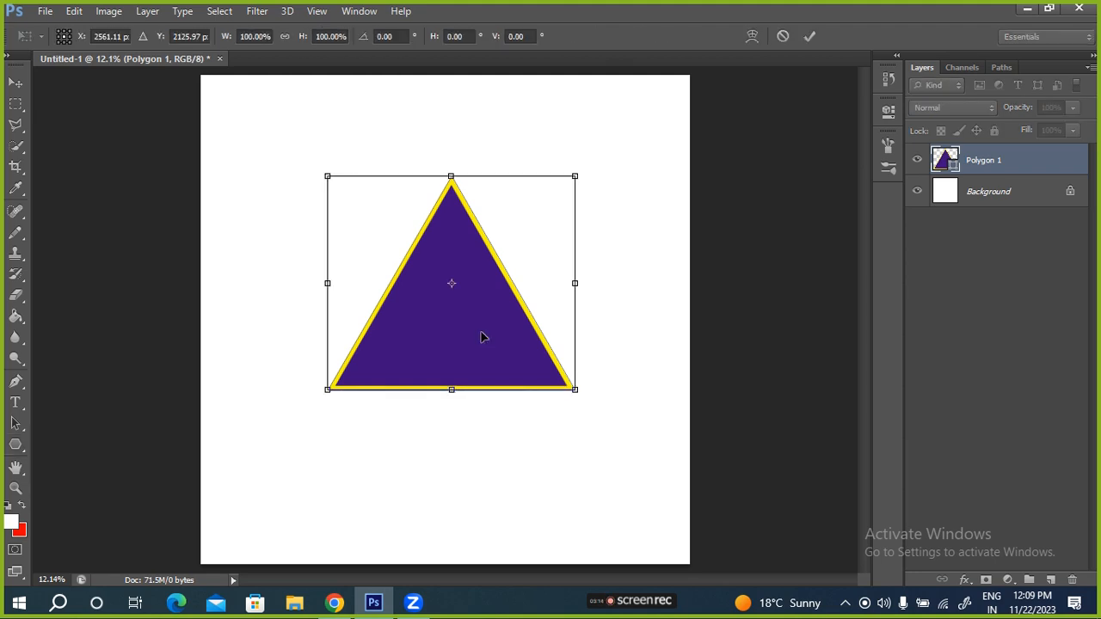
click(285, 36)
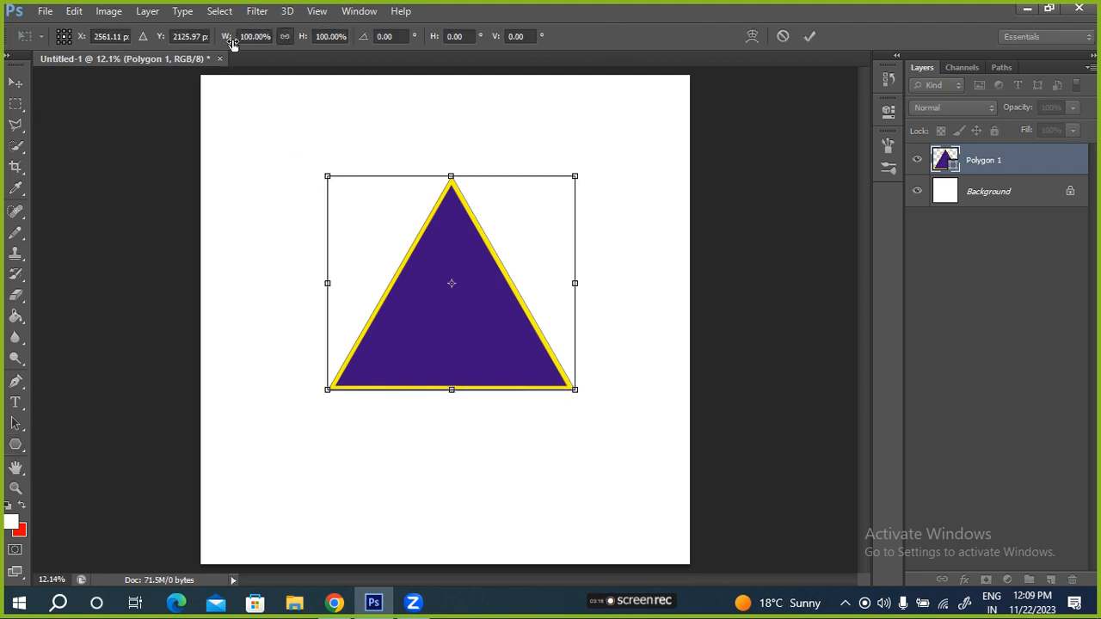
drag(236, 47, 230, 48)
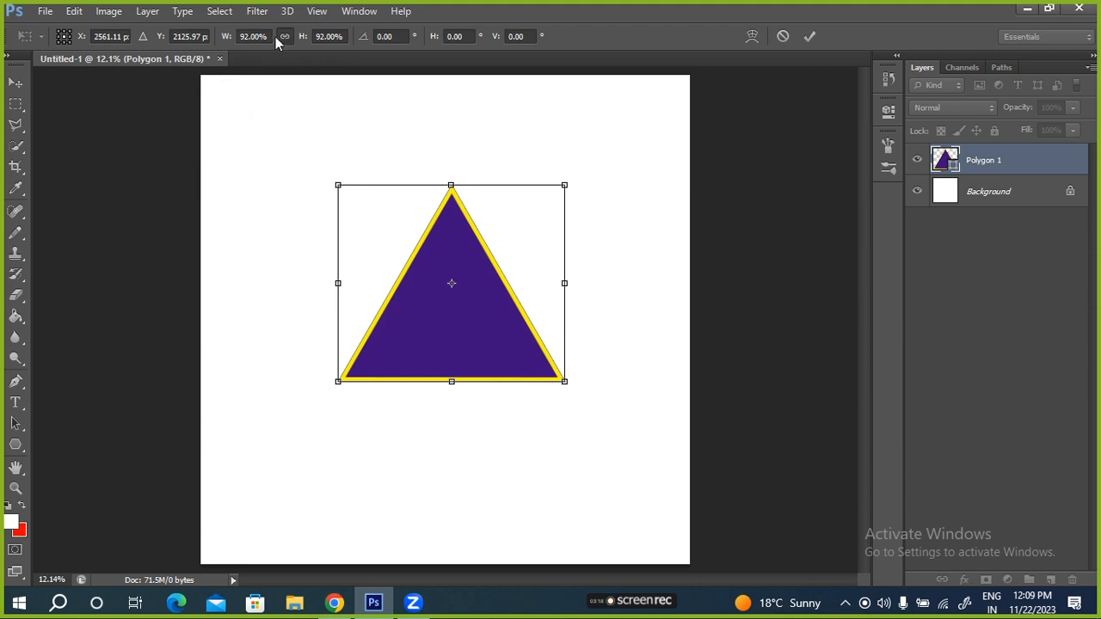
click(286, 39)
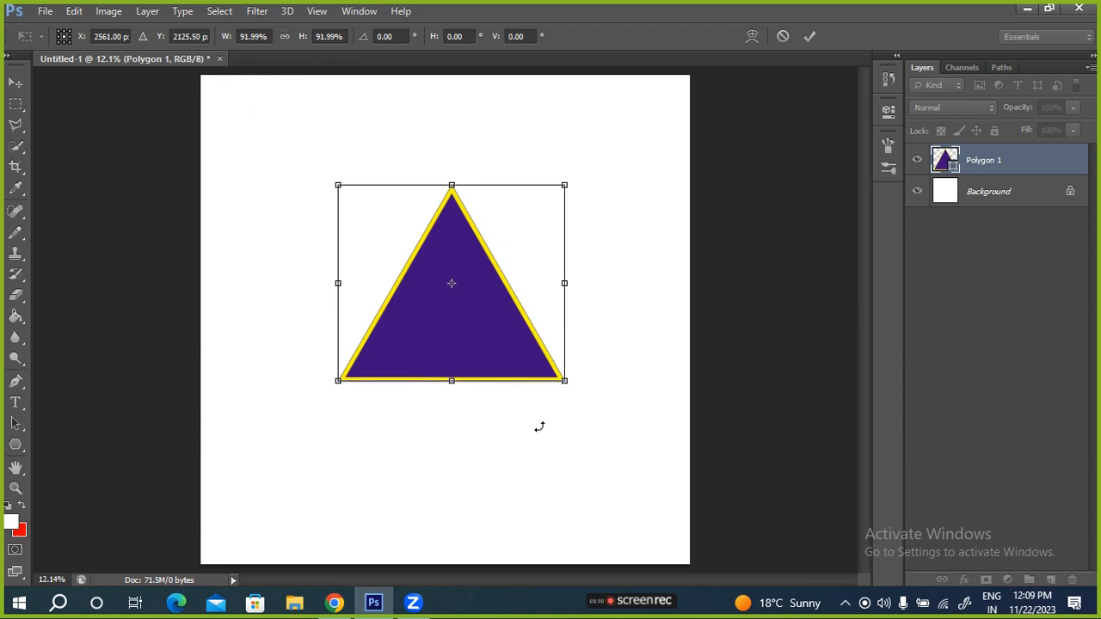
mouse_move(564, 380)
mouse_down()
mouse_move(674, 511)
mouse_move(725, 548)
mouse_move(438, 349)
mouse_move(685, 492)
mouse_move(273, 260)
mouse_move(714, 455)
mouse_move(555, 397)
mouse_up()
click(809, 35)
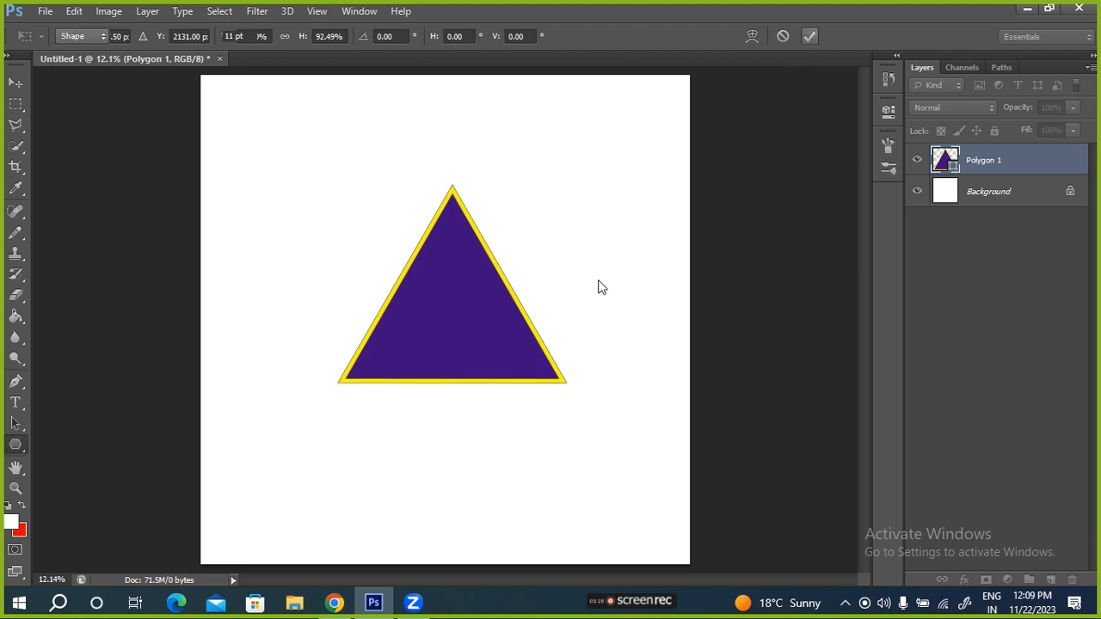
click(16, 83)
drag(458, 343, 352, 287)
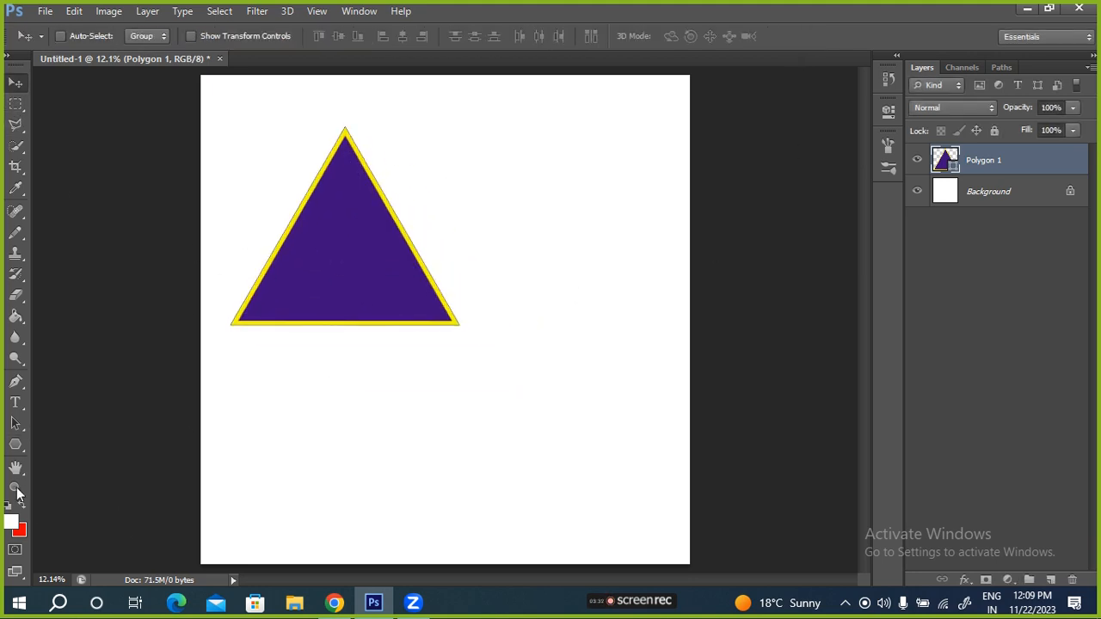
Lower the triangle layer's opacity to 69% and duplicate the layer
click(15, 444)
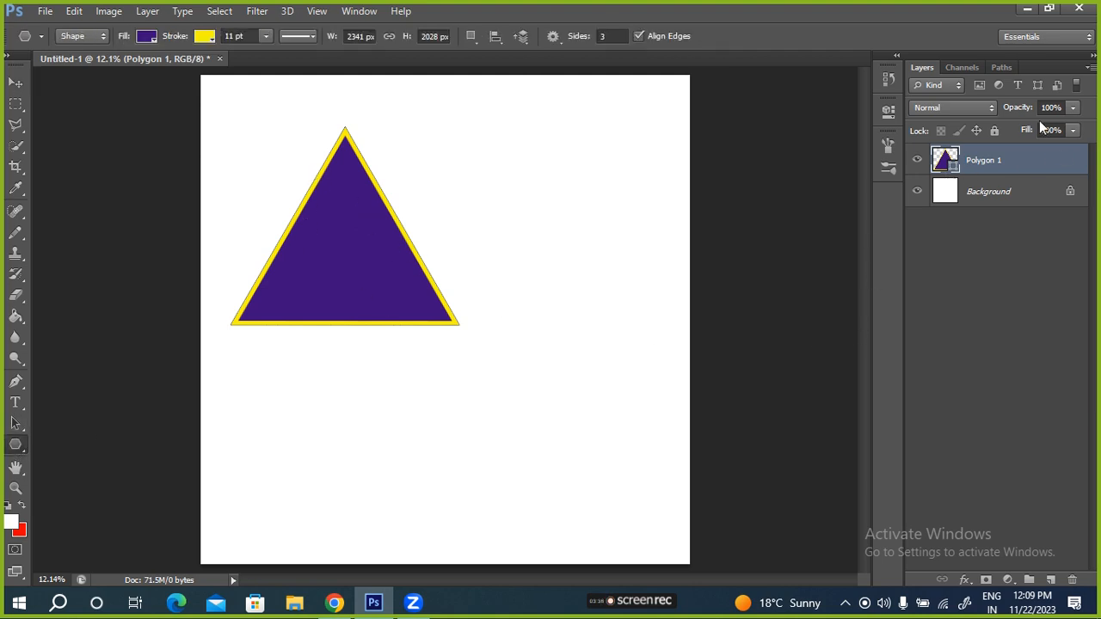
drag(1024, 113, 1007, 425)
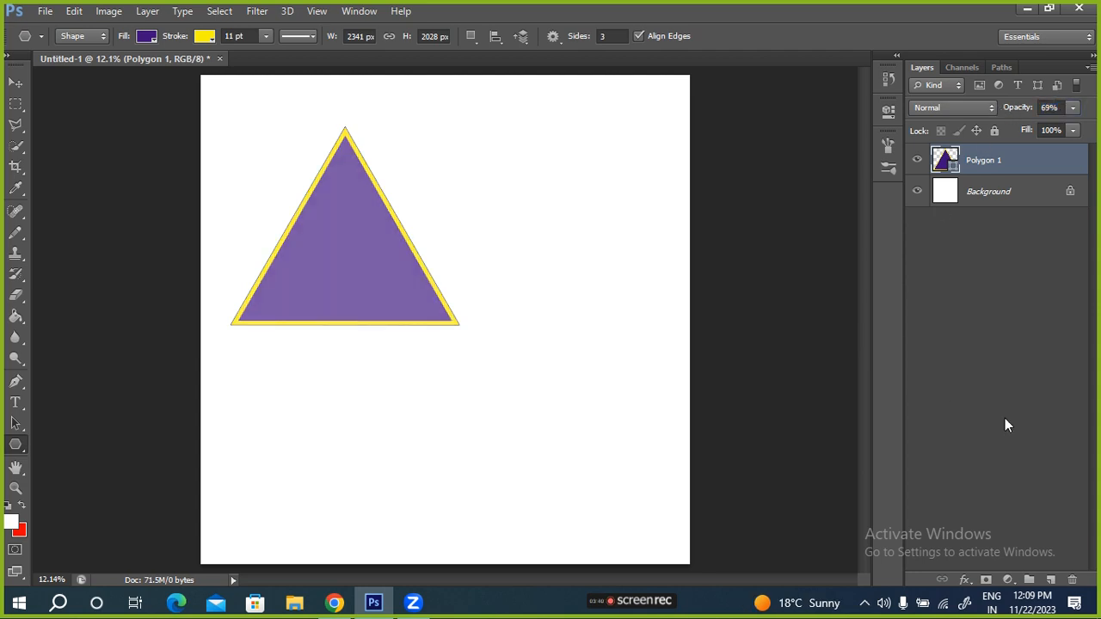
key(ctrl+j)
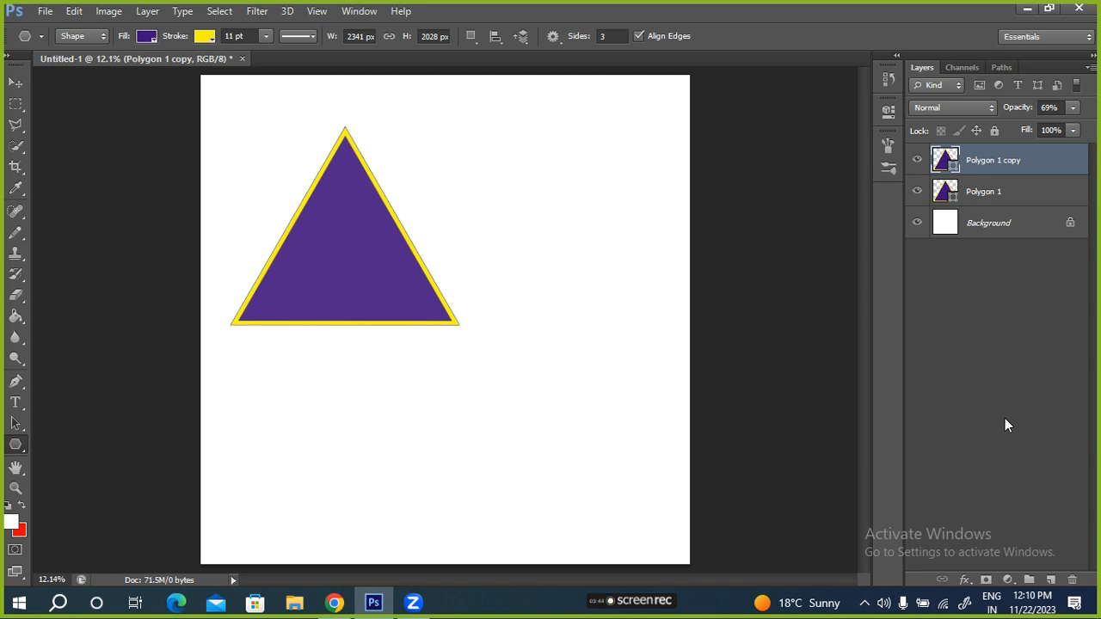
Move the copied triangle down and to the right with Free Transform so it partly overlaps the original triangle
key(ctrl+t)
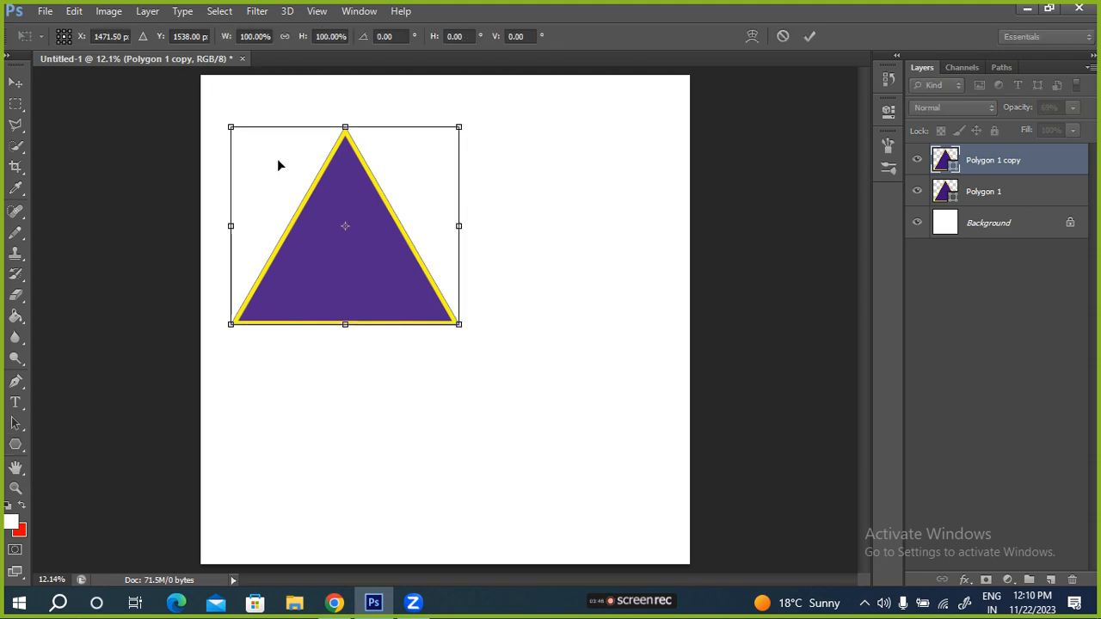
drag(327, 270, 405, 334)
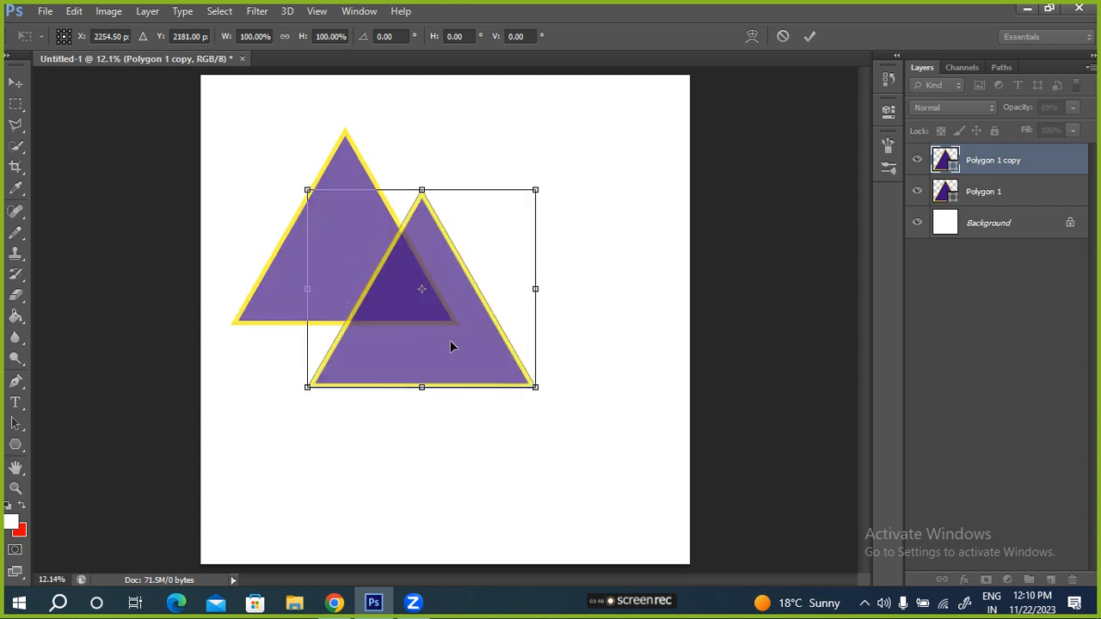
drag(467, 364, 478, 357)
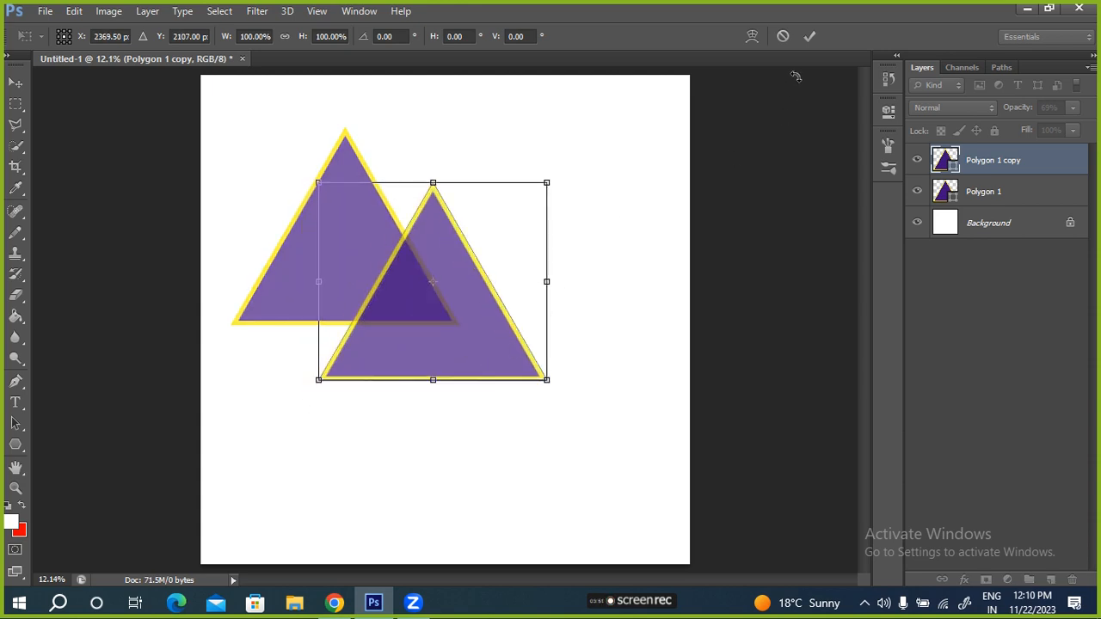
click(809, 36)
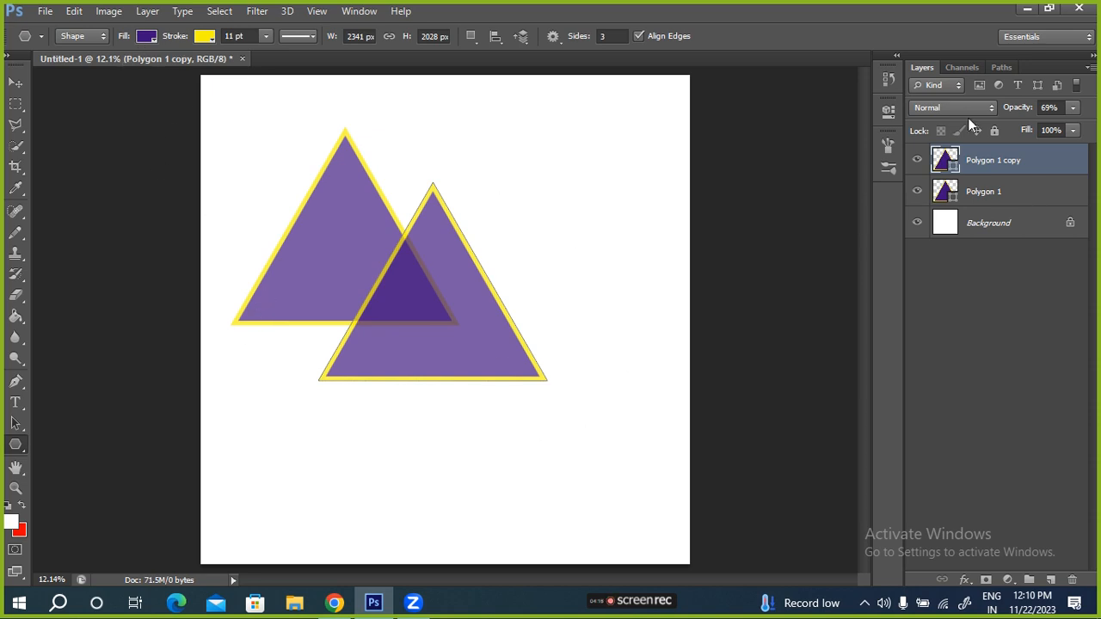
Restyle the copied triangle with 43% opacity, a red fill and a light gray stroke
drag(1016, 110, 994, 130)
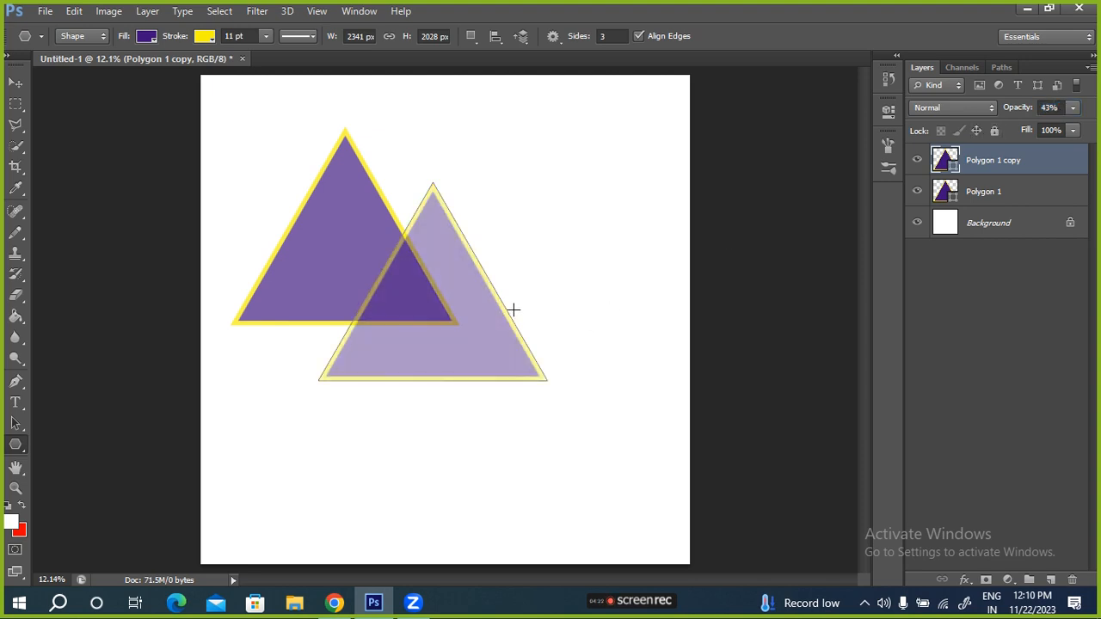
click(148, 36)
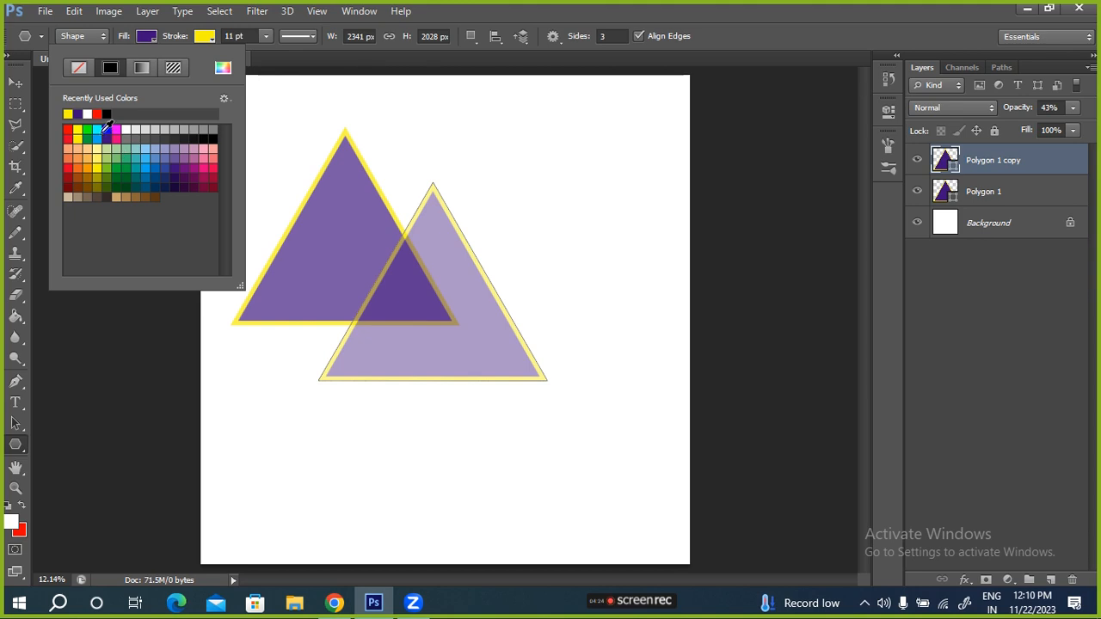
click(69, 129)
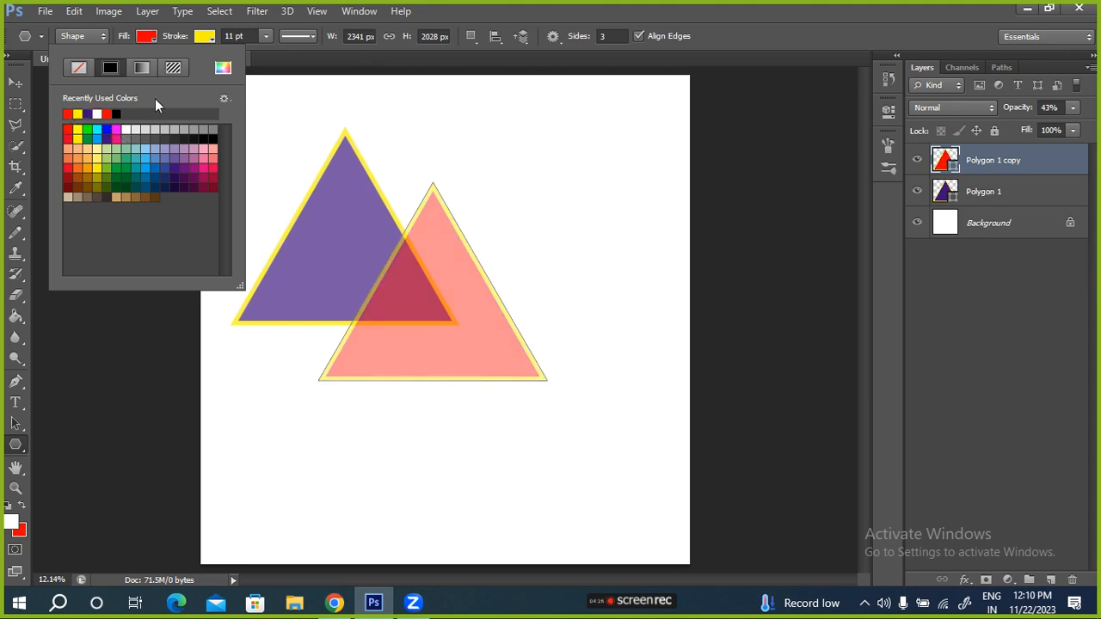
click(203, 40)
click(204, 39)
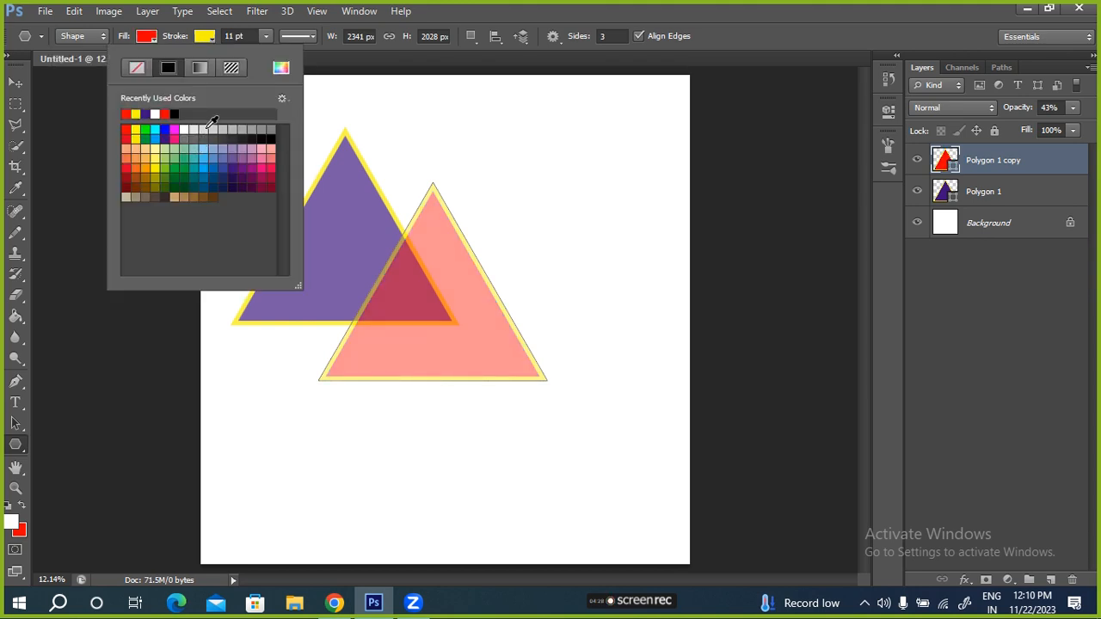
click(232, 130)
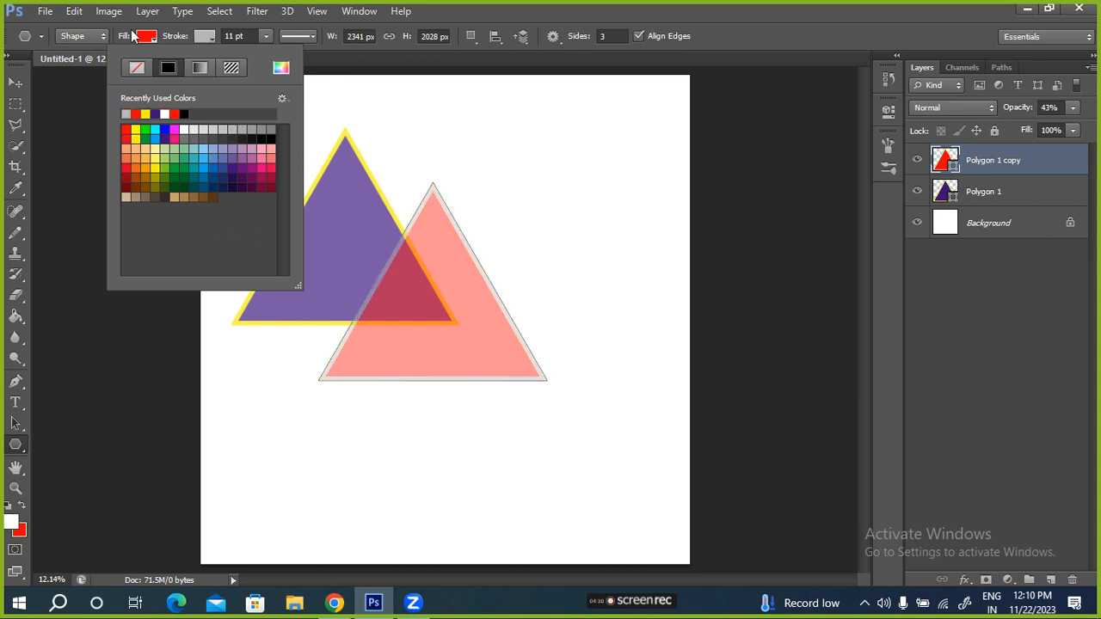
click(180, 38)
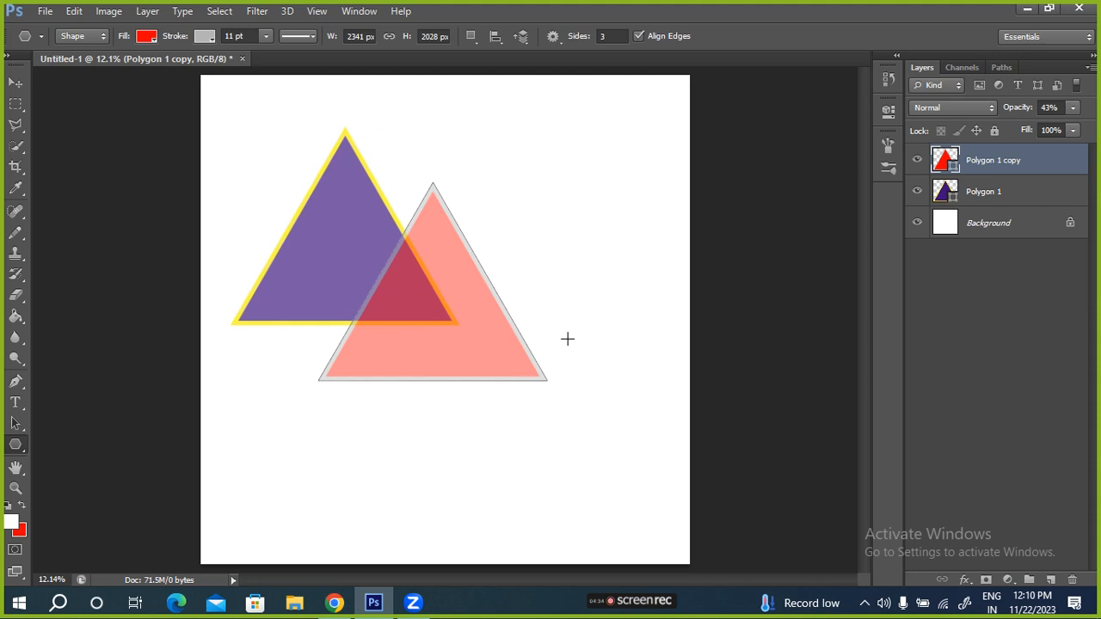
Reshape the red triangle with Free Transform to 171% width and about 75% height, shifting it slightly down and to the right
click(986, 218)
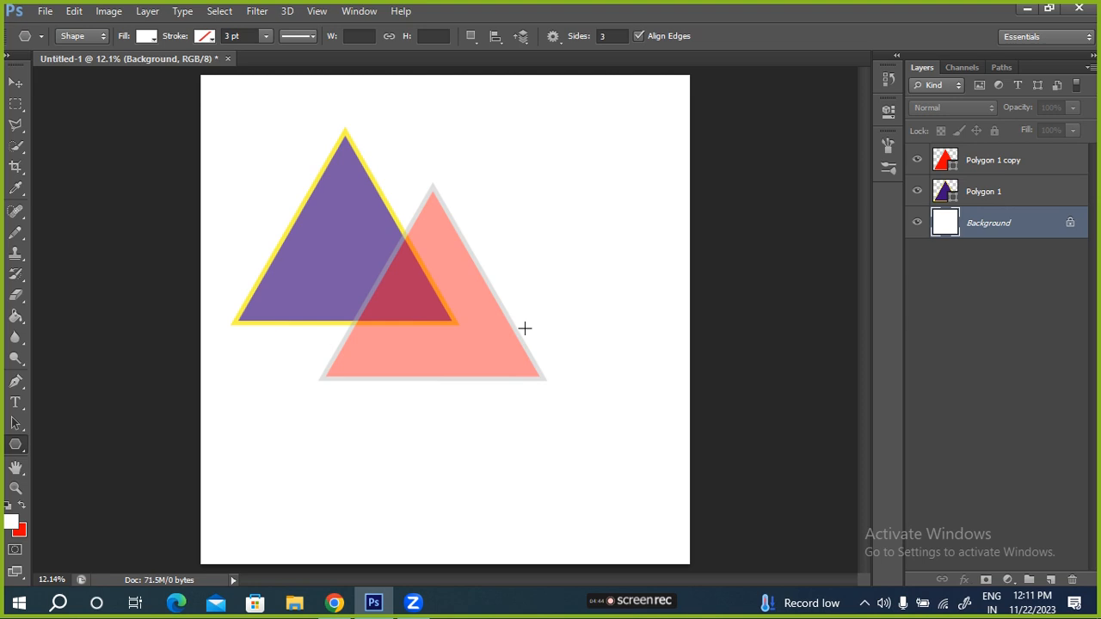
click(979, 158)
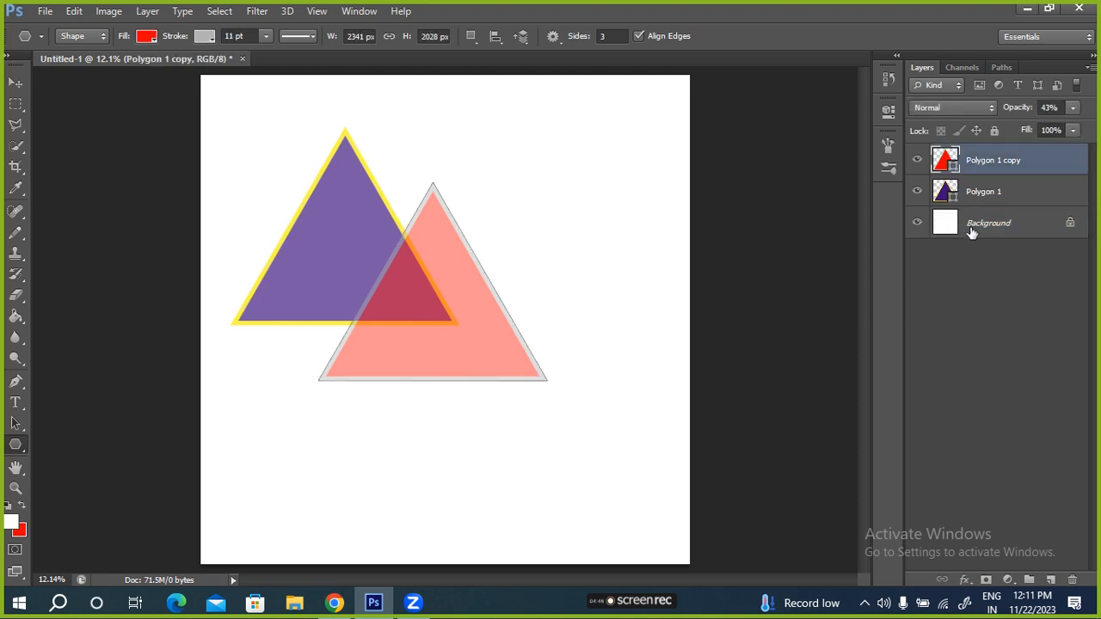
key(ctrl+t)
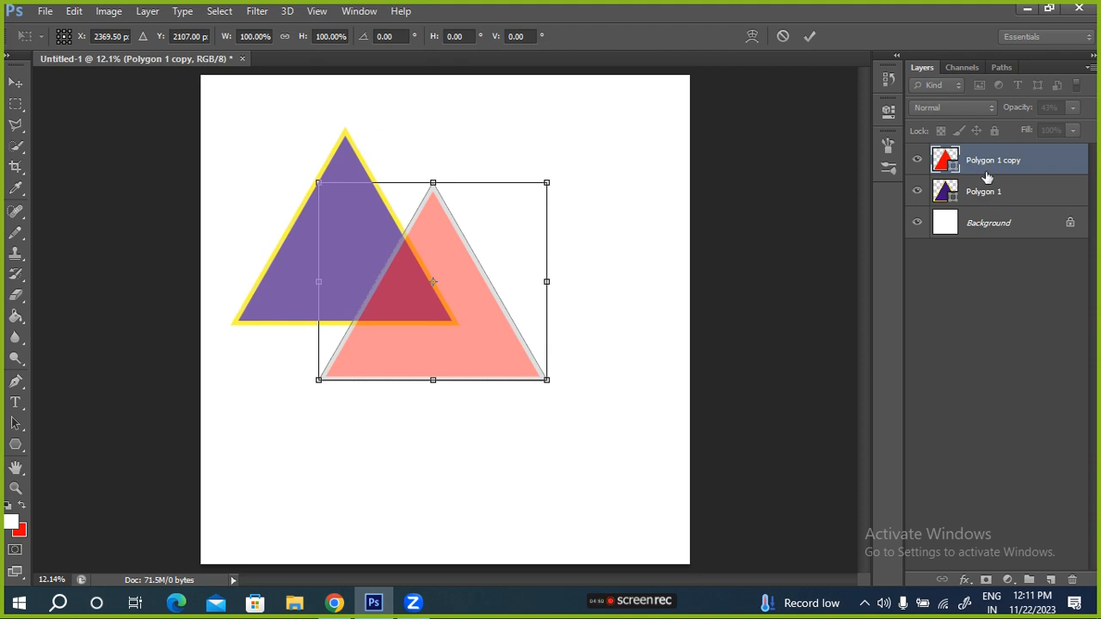
drag(432, 182, 434, 85)
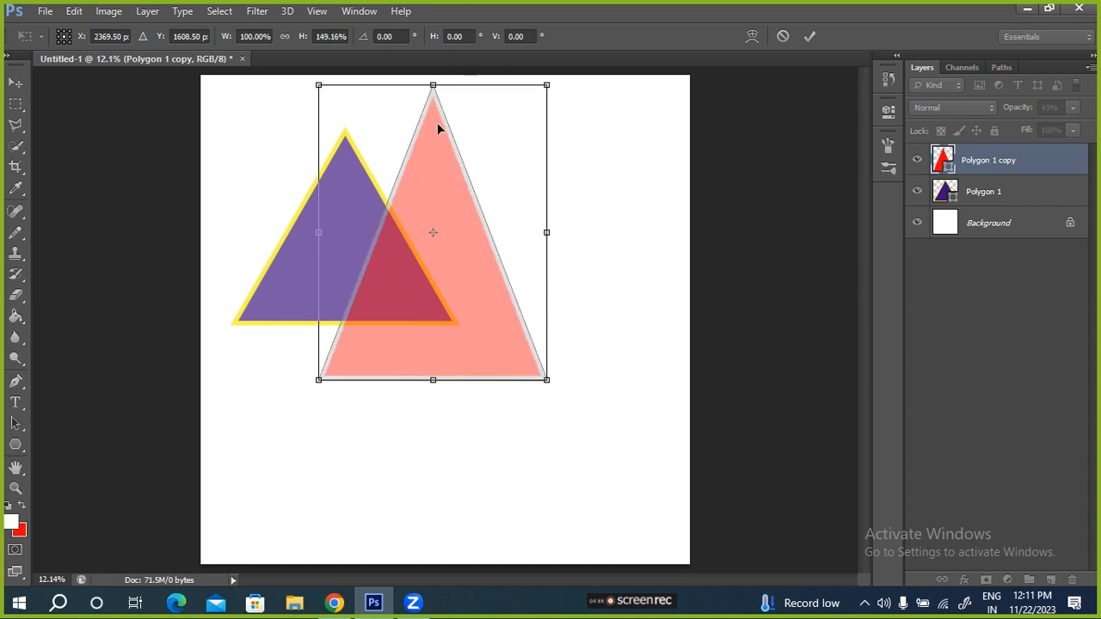
drag(454, 306, 493, 358)
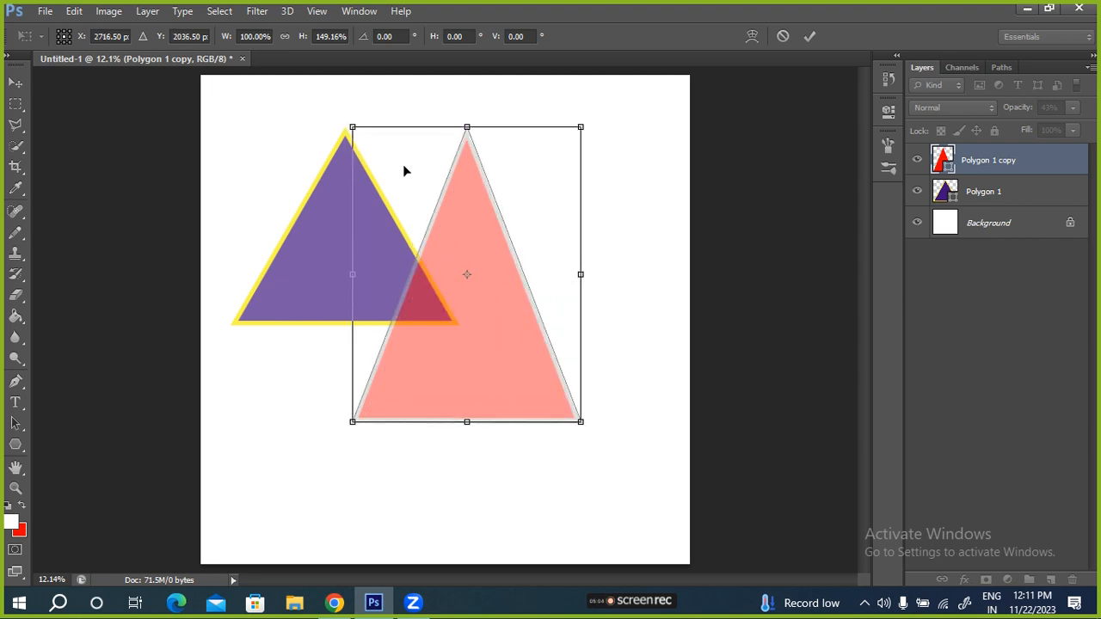
drag(301, 38, 329, 57)
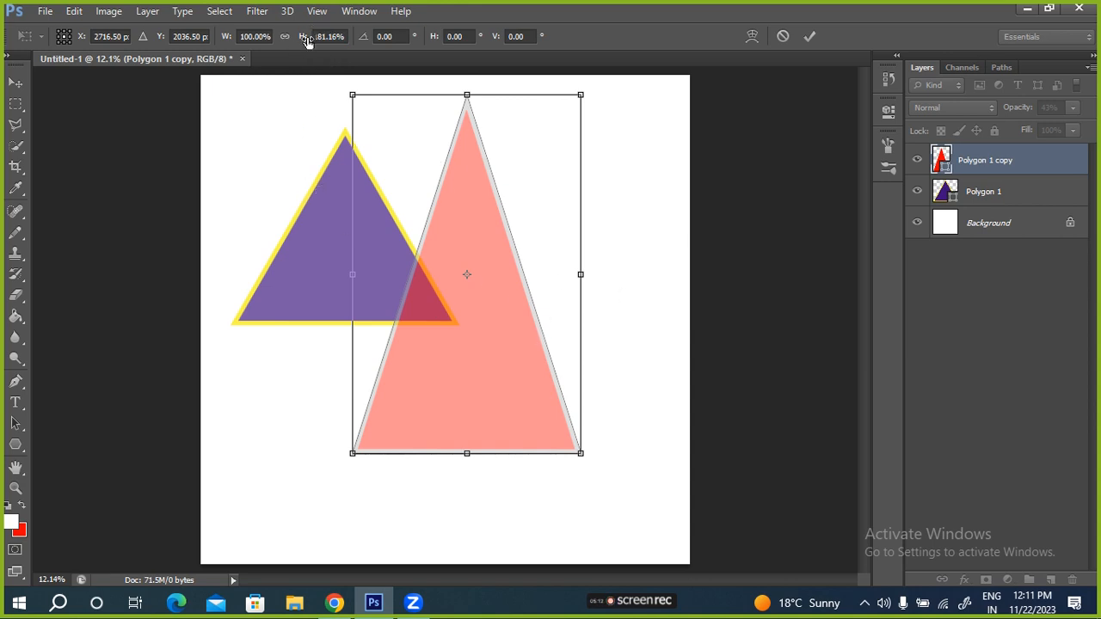
drag(307, 45, 342, 46)
click(247, 39)
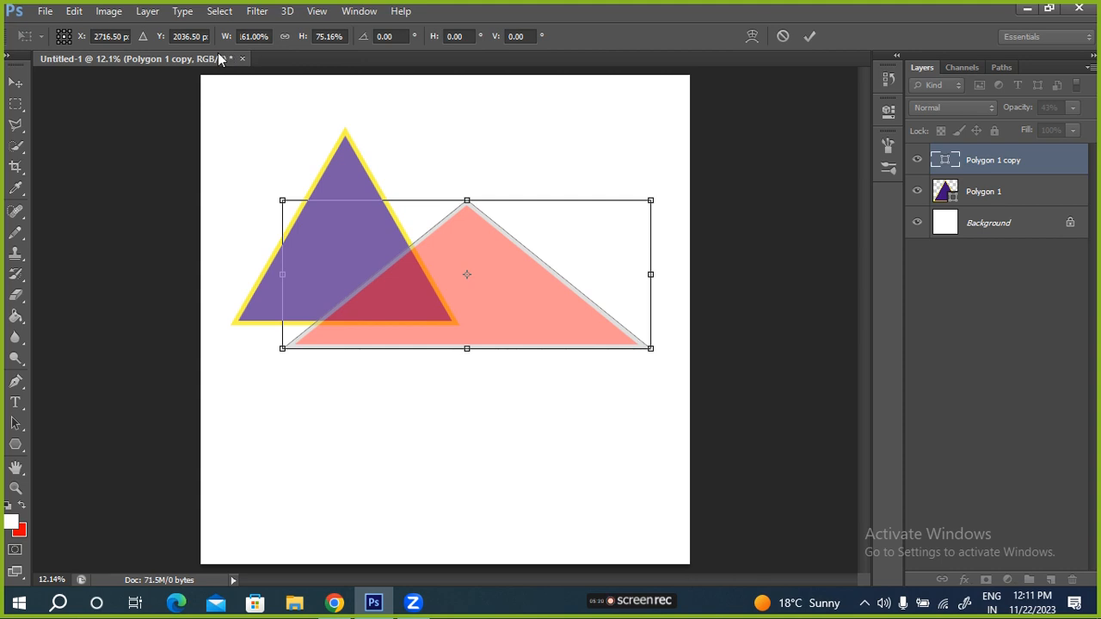
drag(220, 39, 231, 40)
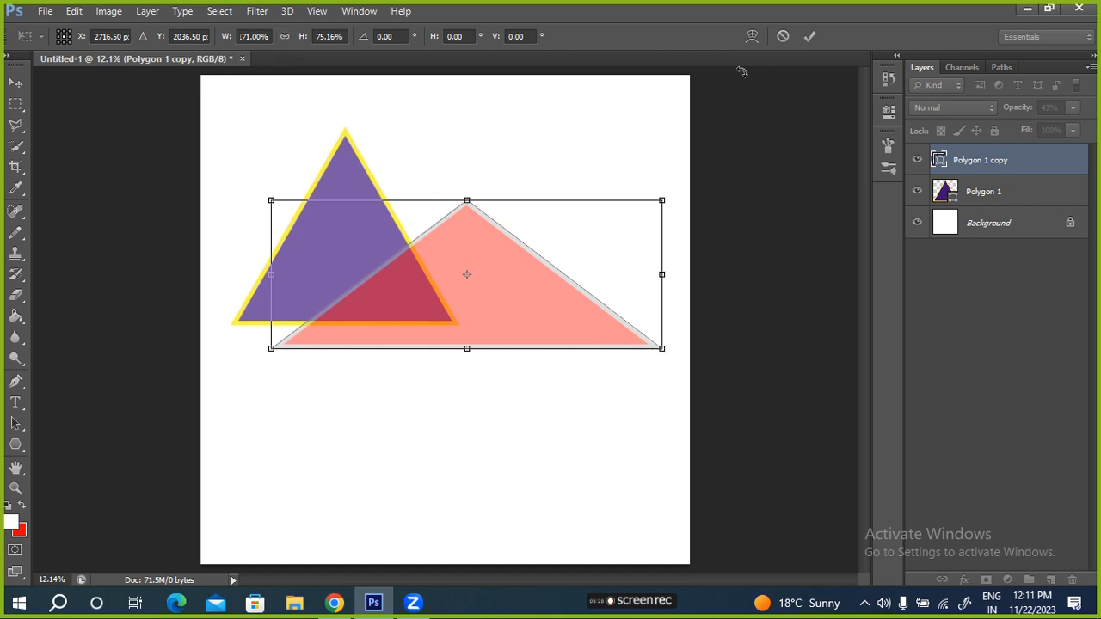
click(809, 38)
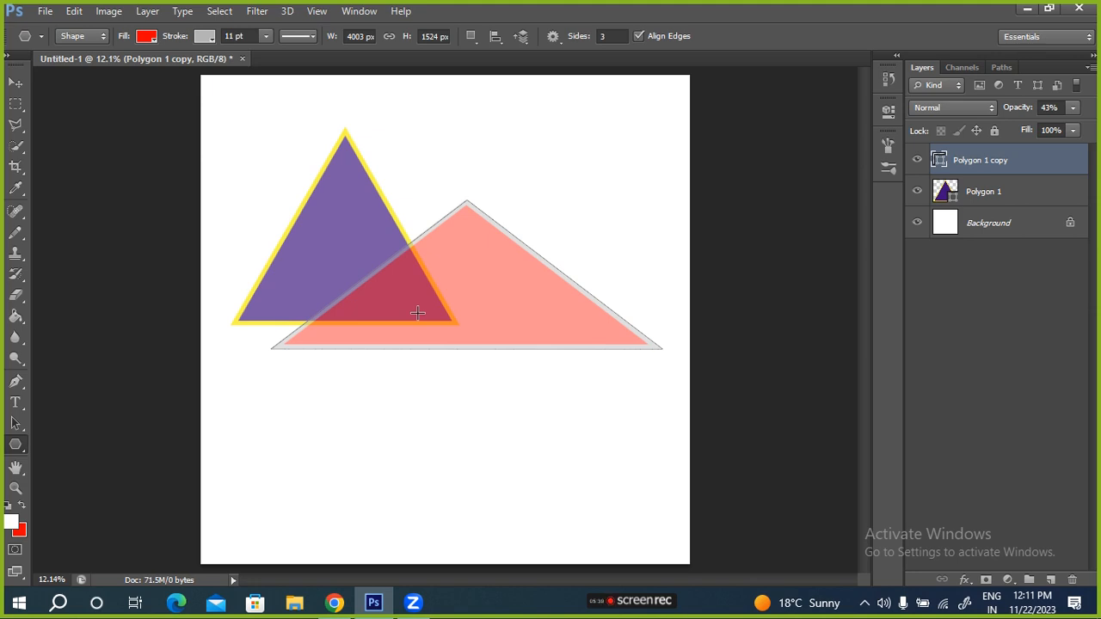
Scale the red triangle to about 62%, rotate it about 59° and place it along the purple triangle's right edge
key(ctrl+t)
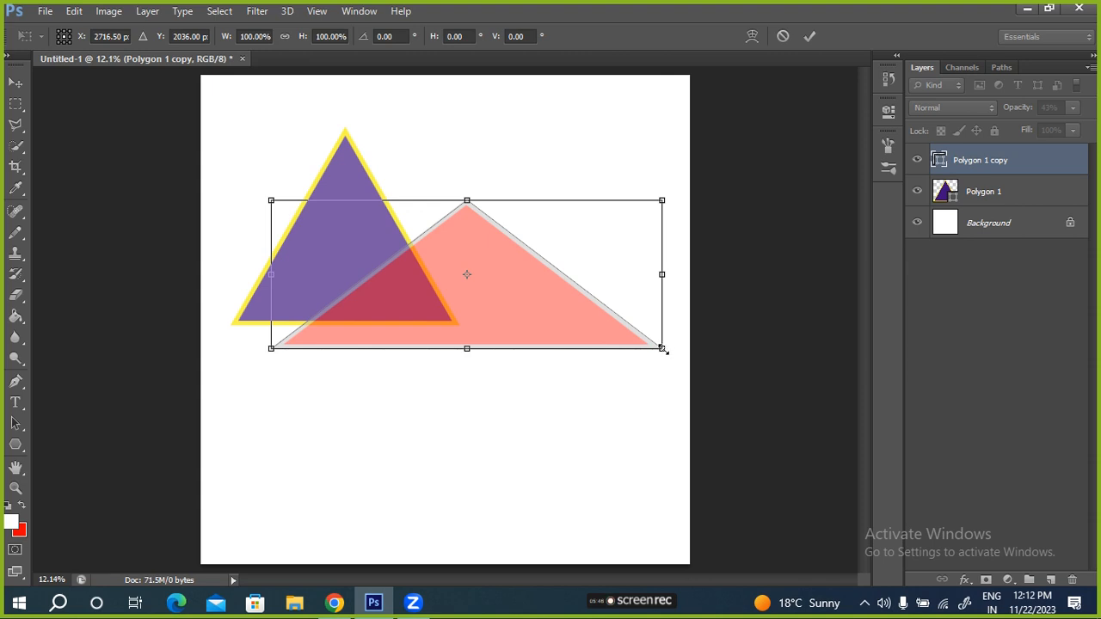
drag(660, 349, 511, 289)
drag(441, 265, 551, 197)
drag(594, 255, 491, 346)
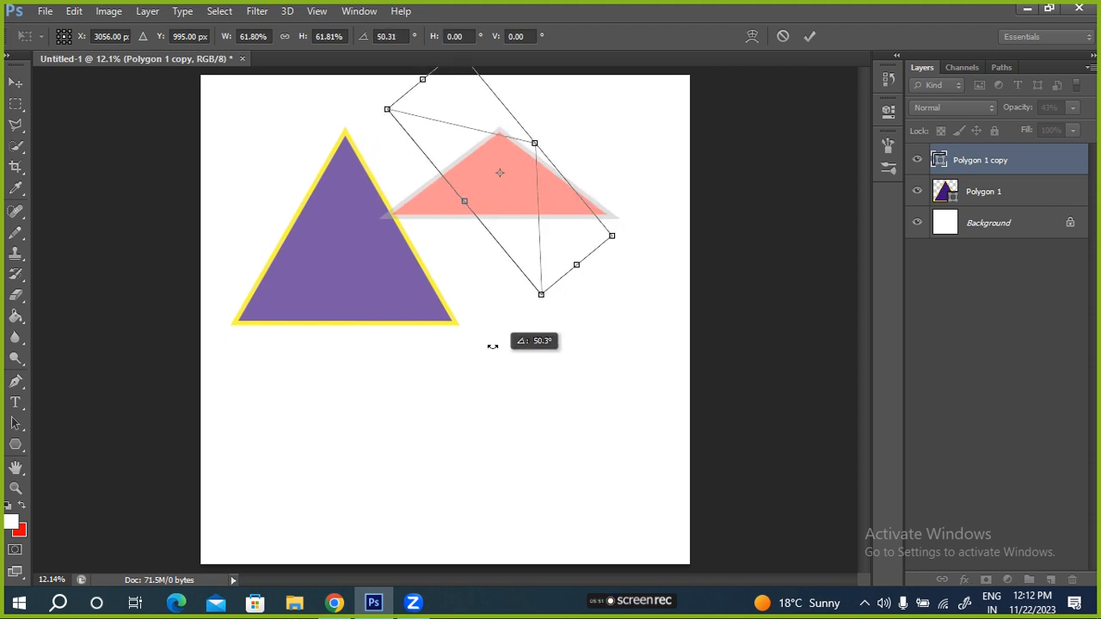
drag(518, 225, 474, 241)
mouse_move(535, 327)
mouse_down()
mouse_move(521, 341)
mouse_move(530, 344)
mouse_up()
drag(491, 251, 482, 256)
drag(545, 344, 540, 351)
key(Left)
key(Left)
key(Left)
key(Left)
key(Left)
key(Left)
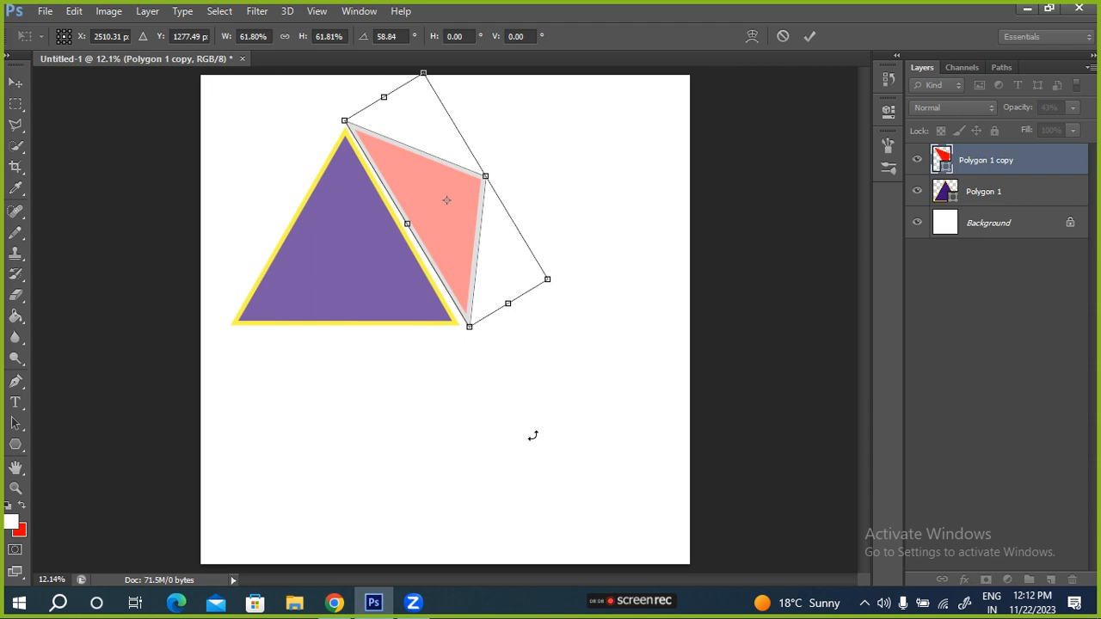
Fine-tune the red triangle's rotation to about 60° and nudge it left against the purple triangle's edge
drag(529, 376, 527, 381)
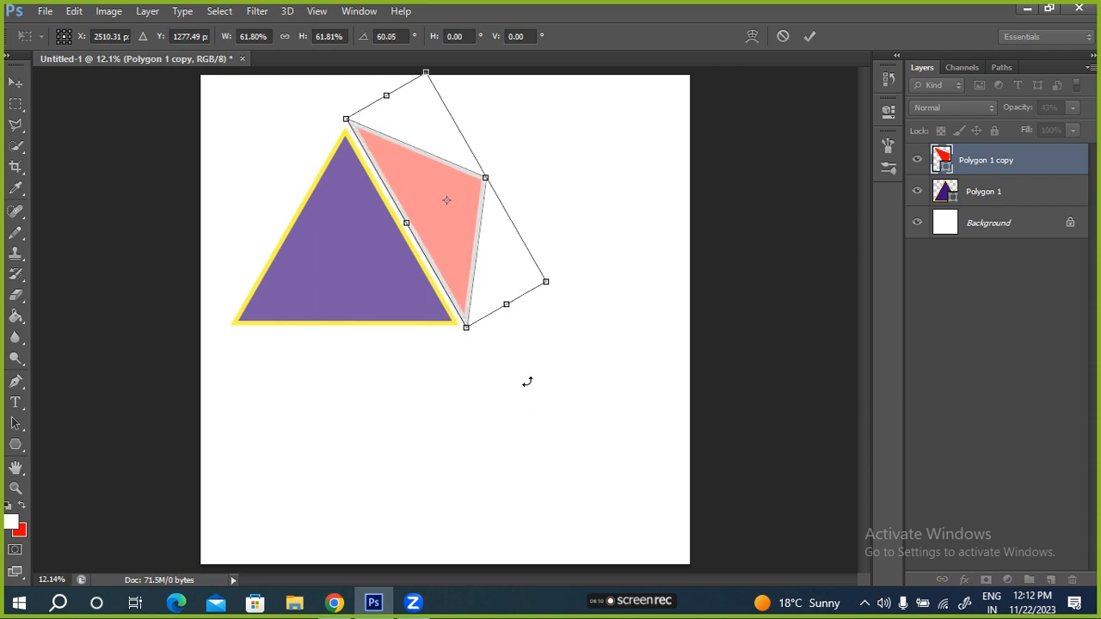
key(Left)
key(Left)
key(Left)
key(Left)
key(Left)
key(Left)
key(Left)
key(Left)
key(Left)
key(Left)
key(Left)
key(Left)
key(Left)
key(Left)
key(Left)
key(Left)
key(Left)
key(Left)
key(Left)
key(Left)
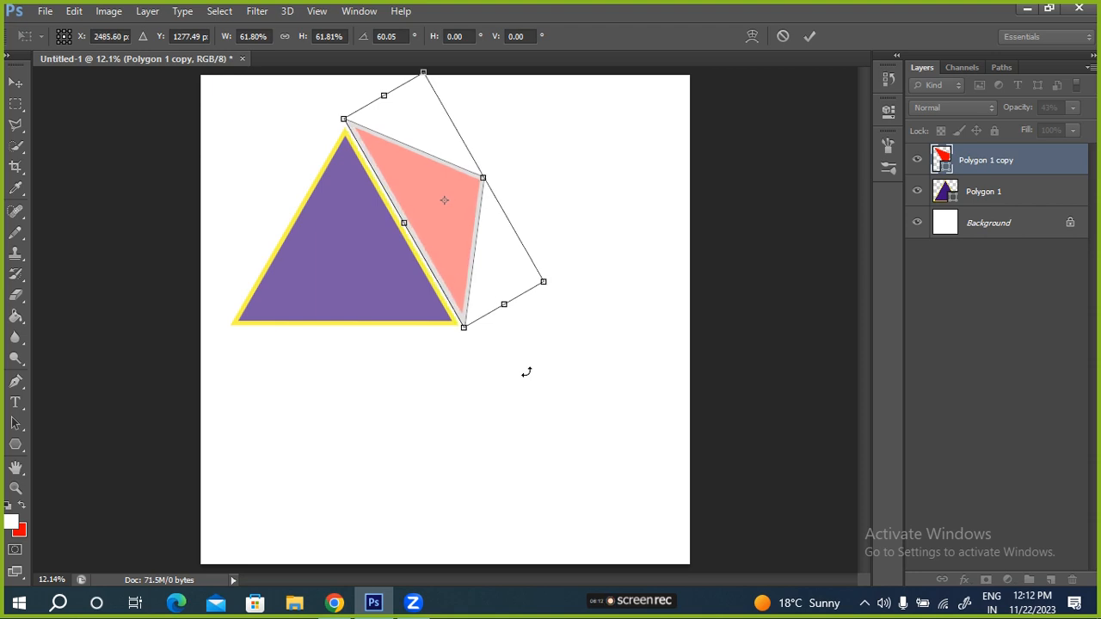
key(Return)
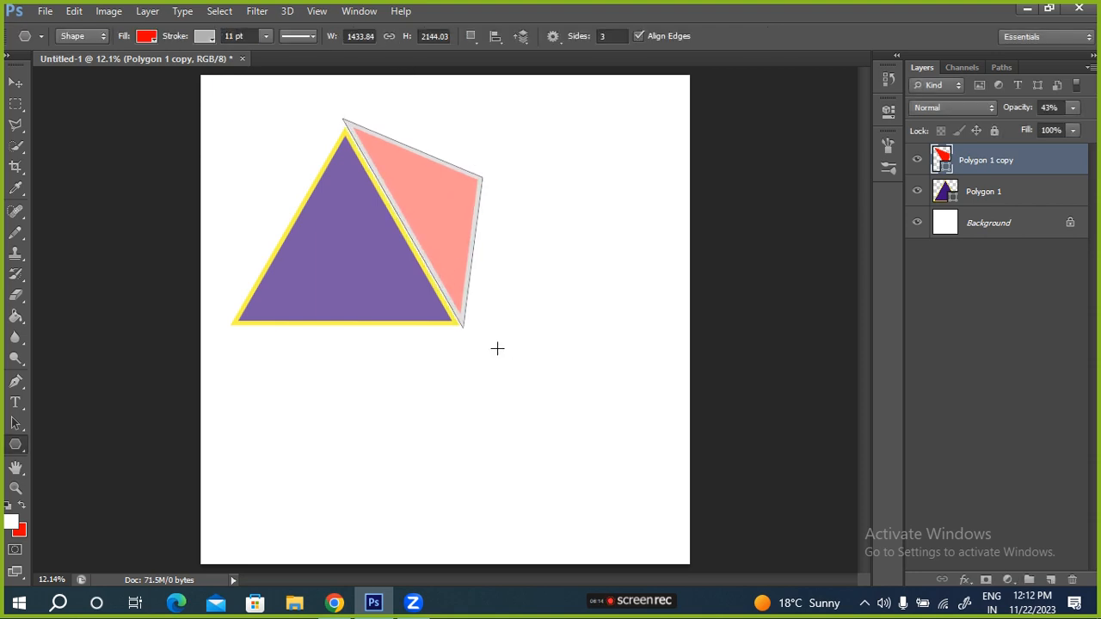
Scale the purple triangle proportionally to 103% and nudge it slightly left and up to meet the red triangle
click(1029, 200)
key(ctrl+t)
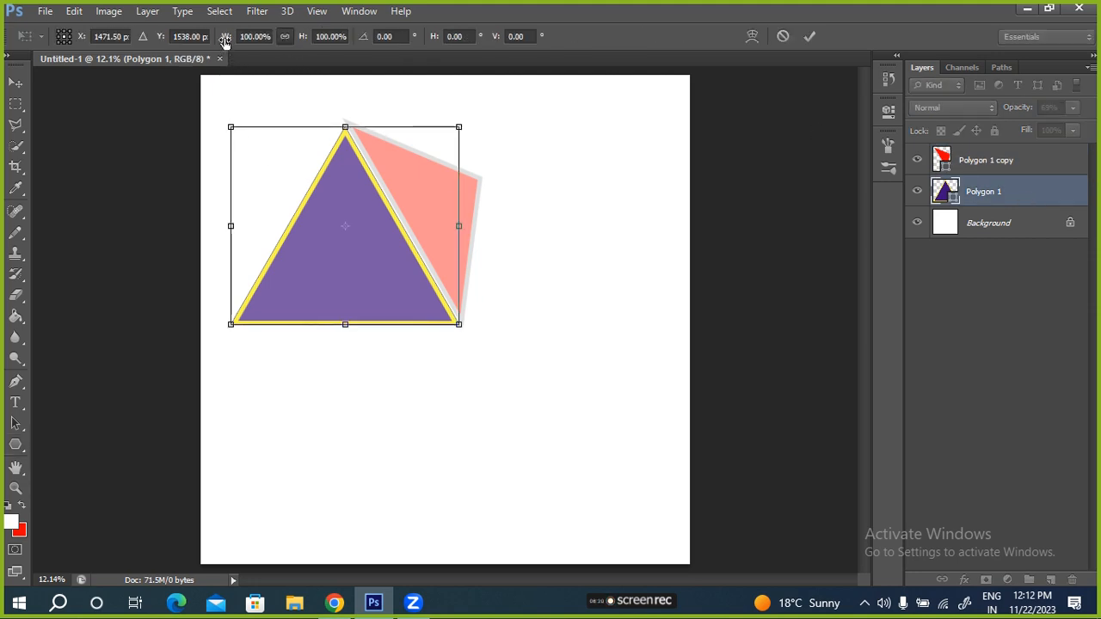
drag(225, 41, 229, 40)
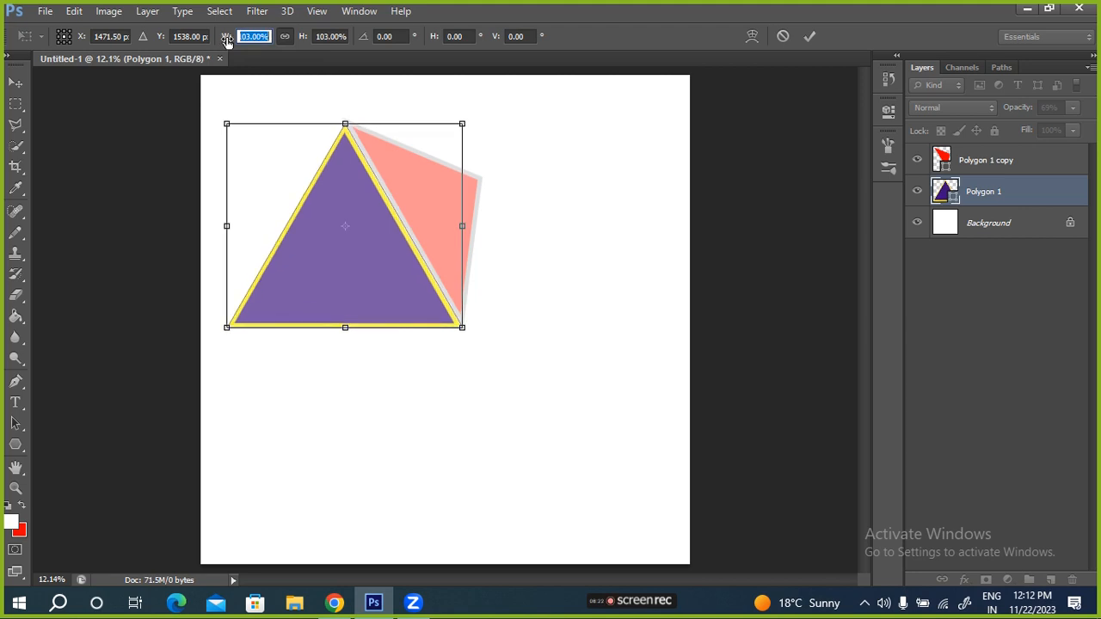
key(Left)
key(Up)
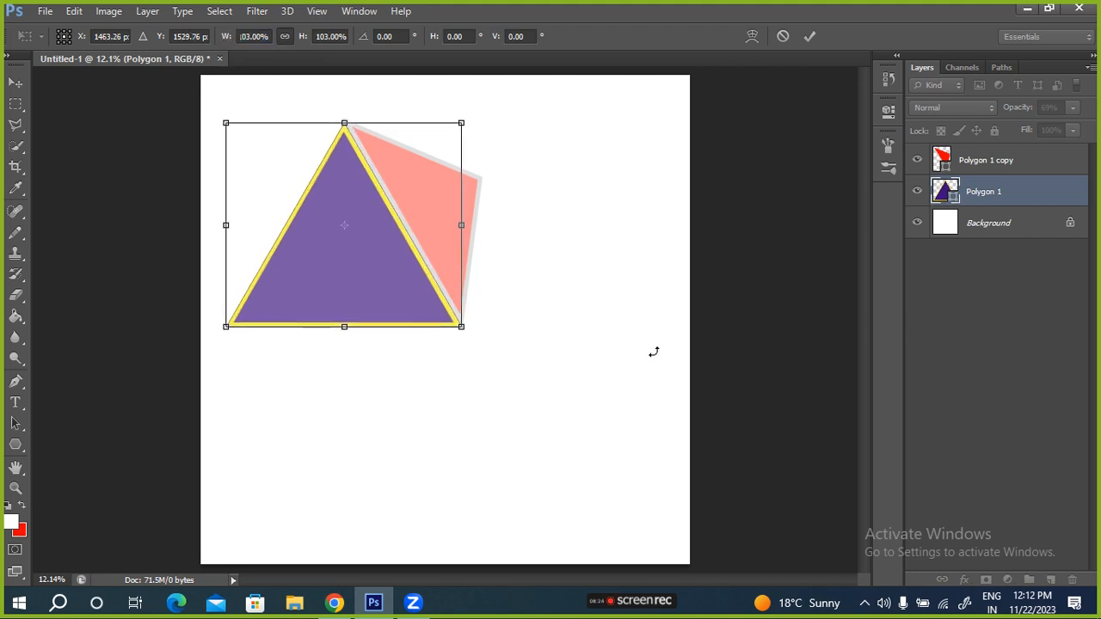
key(Return)
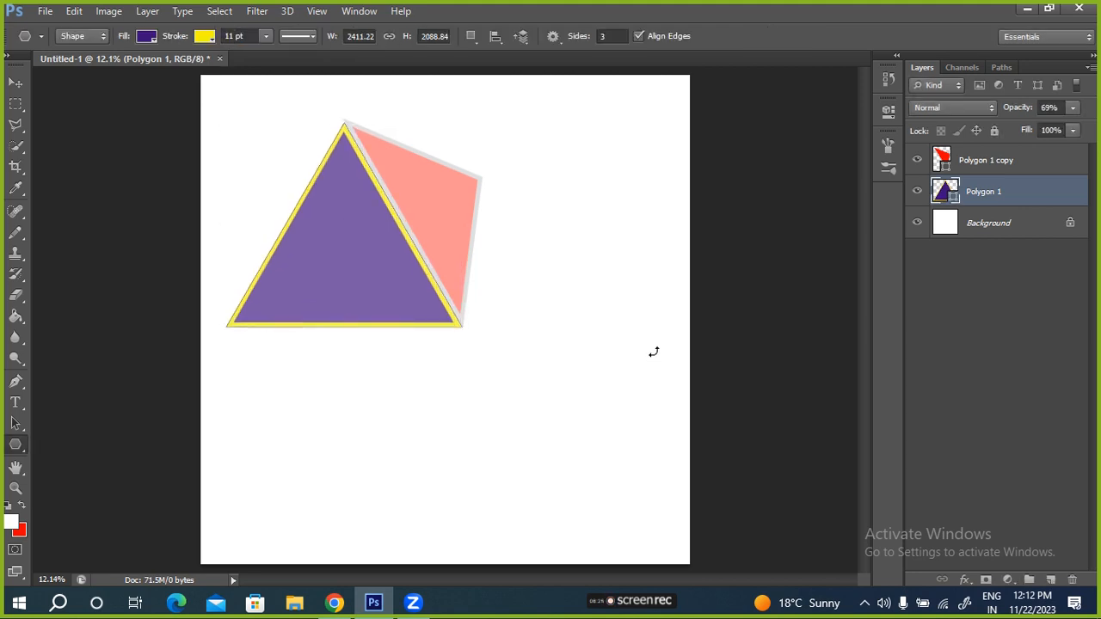
Duplicate the red triangle layer, move the copy below the purple triangle and rotate it about -59° so its long side is nearly horizontal
click(973, 163)
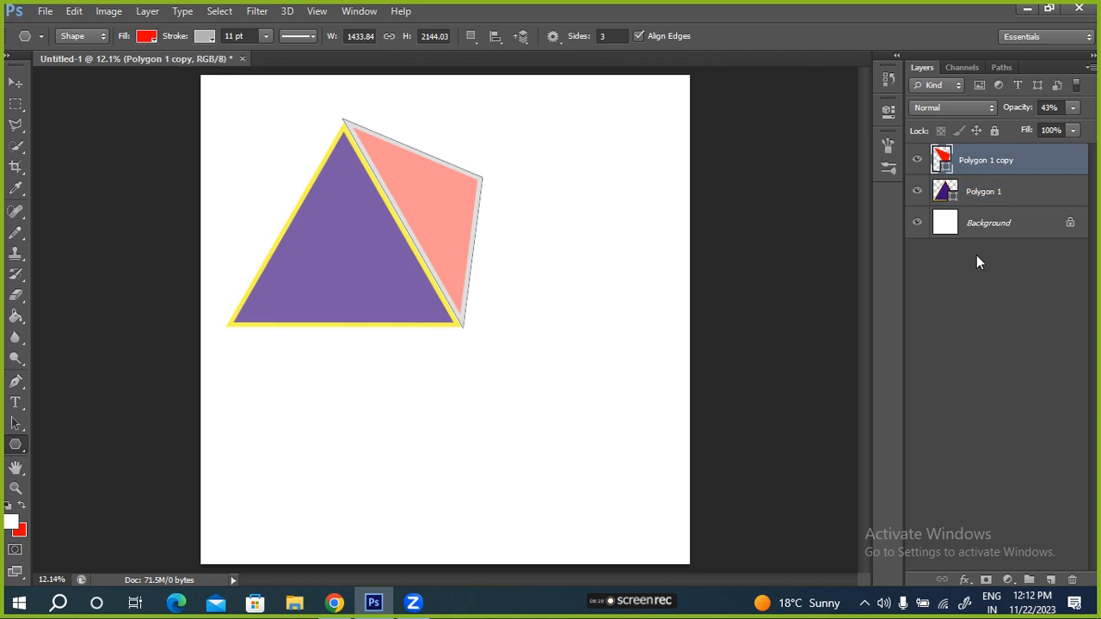
key(ctrl+j)
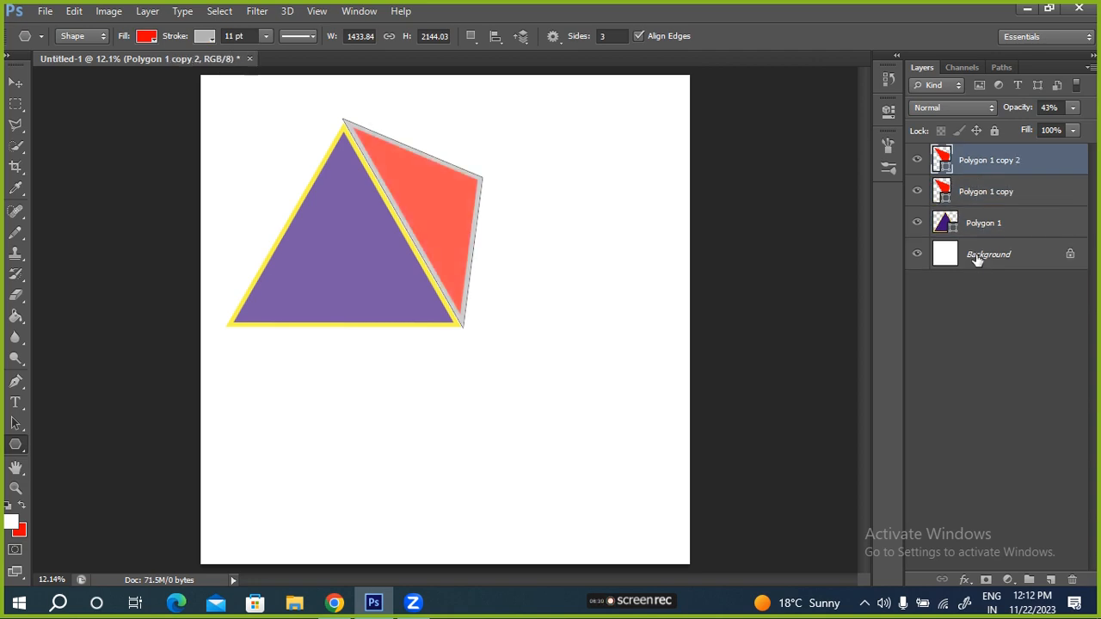
key(ctrl+t)
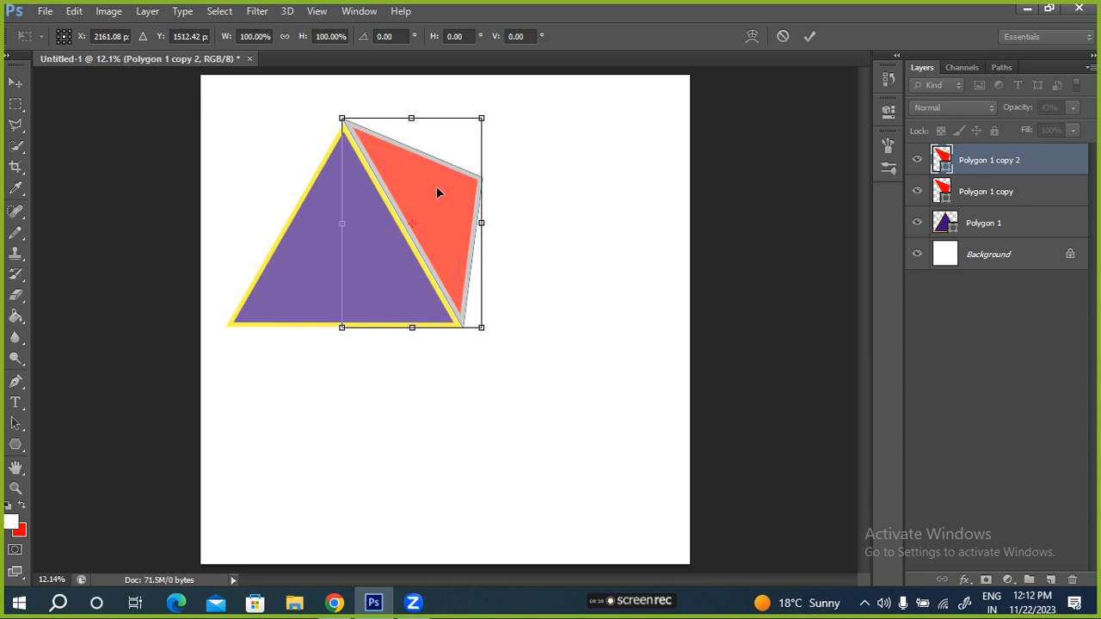
drag(440, 189, 497, 372)
drag(592, 444, 640, 304)
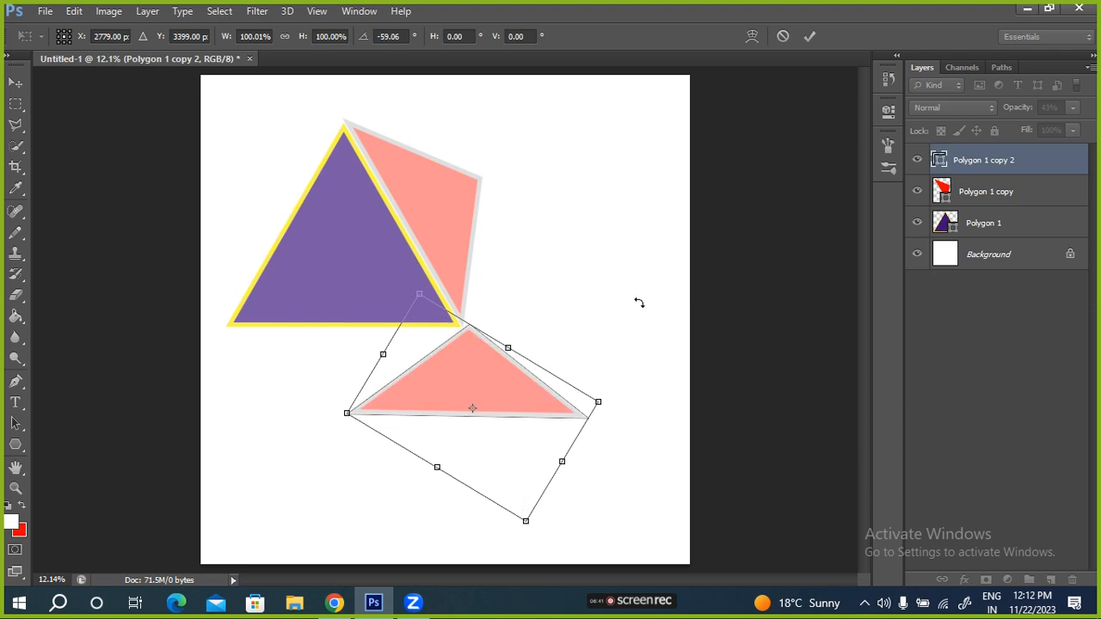
key(Return)
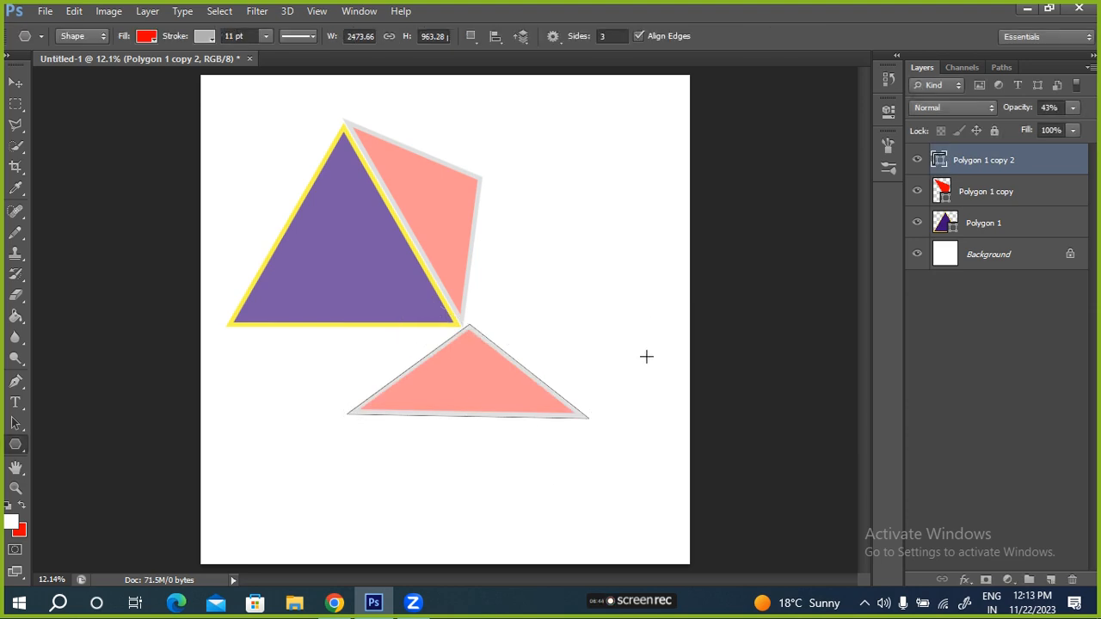
Scale the lower red triangle copy to 81% width and 340% height, shift it right and rotate it slightly to level its base
key(ctrl+t)
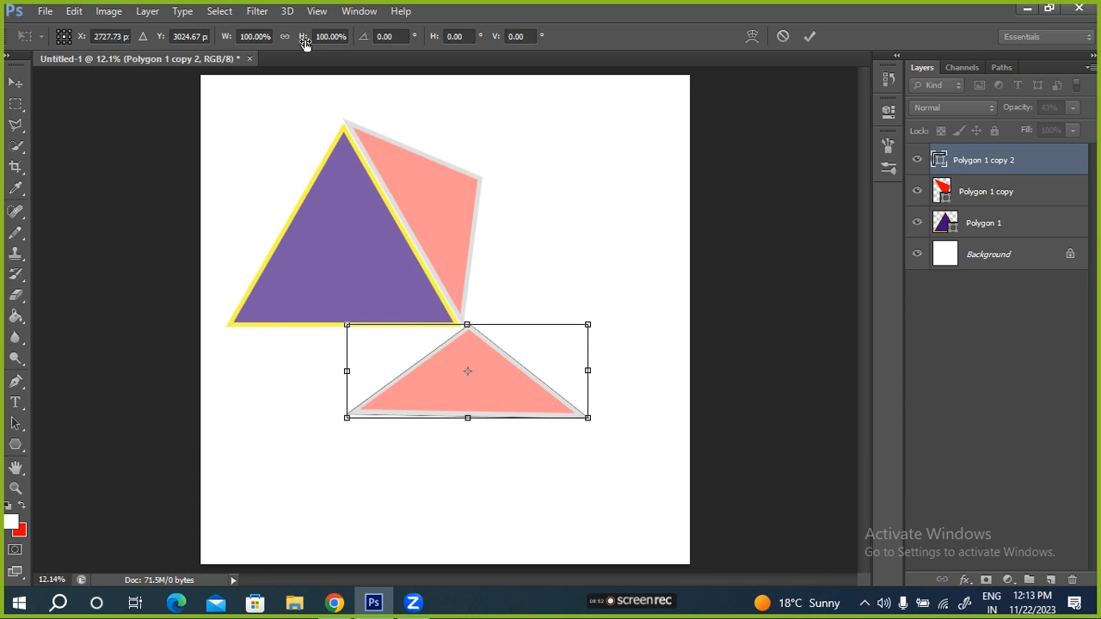
drag(226, 38, 215, 39)
drag(303, 37, 444, 69)
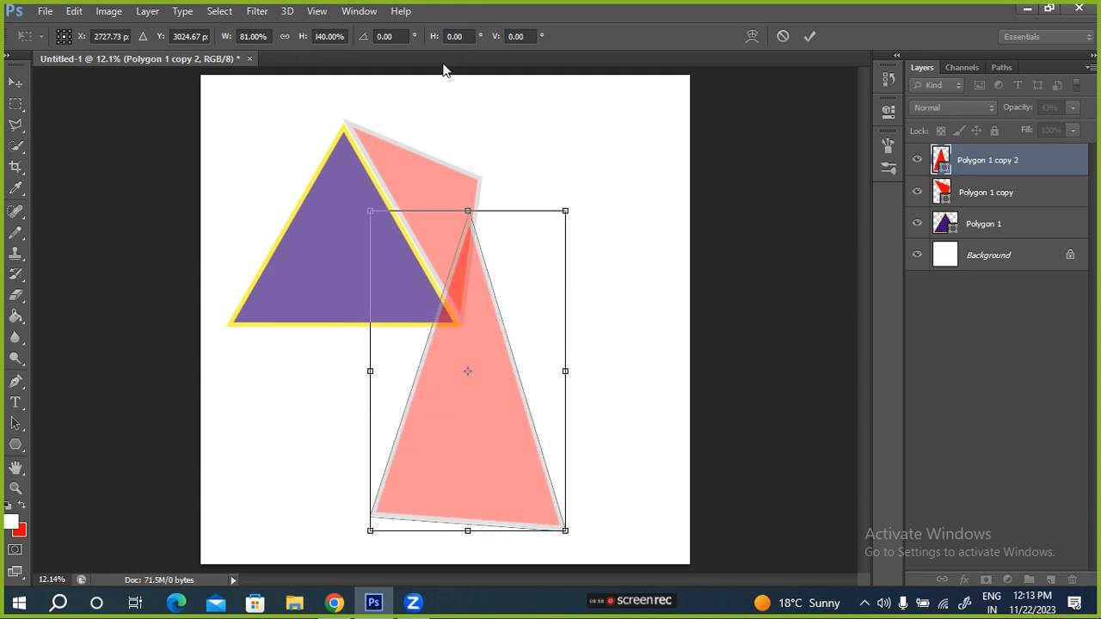
drag(480, 439, 513, 427)
drag(605, 545, 619, 543)
key(Return)
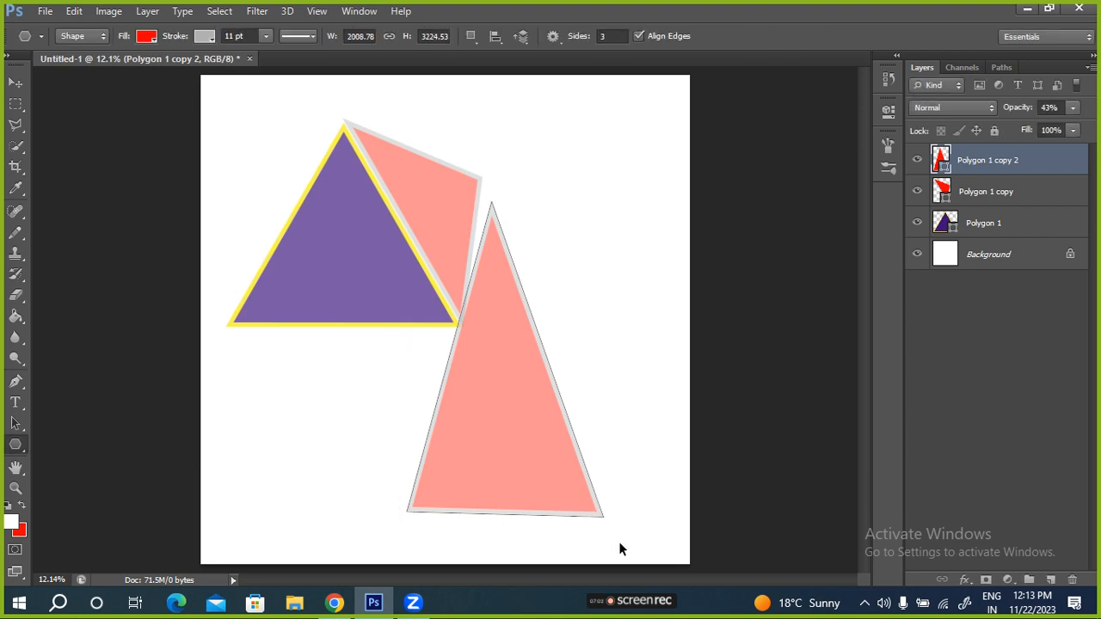
Rotate the tall red triangle slightly more so that its base is horizontal
key(ctrl+t)
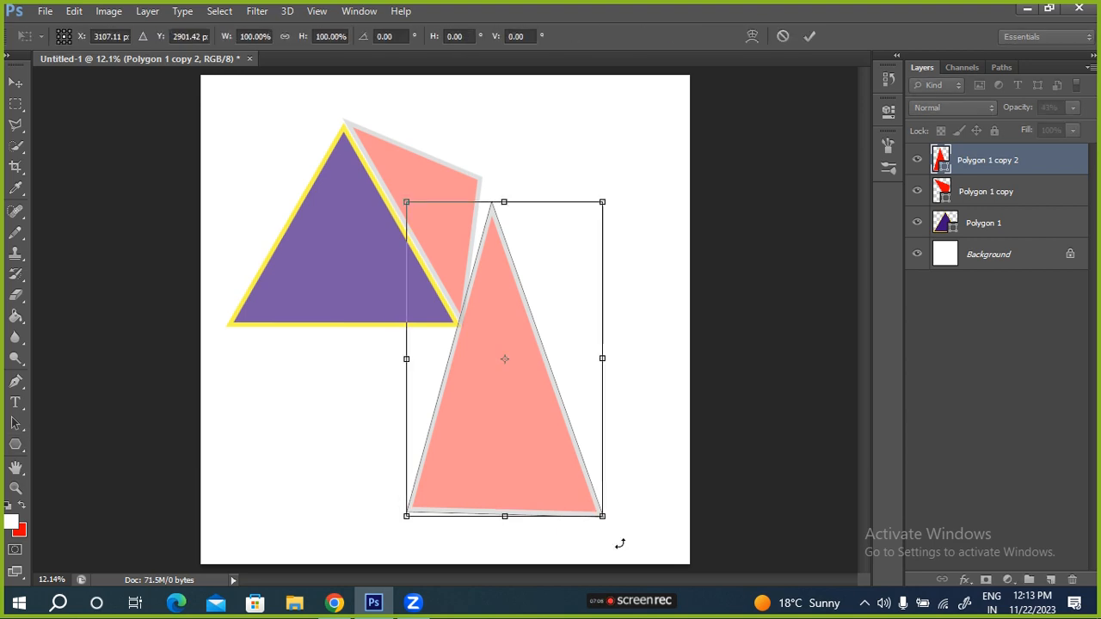
drag(629, 514, 634, 515)
key(Return)
key(ctrl+t)
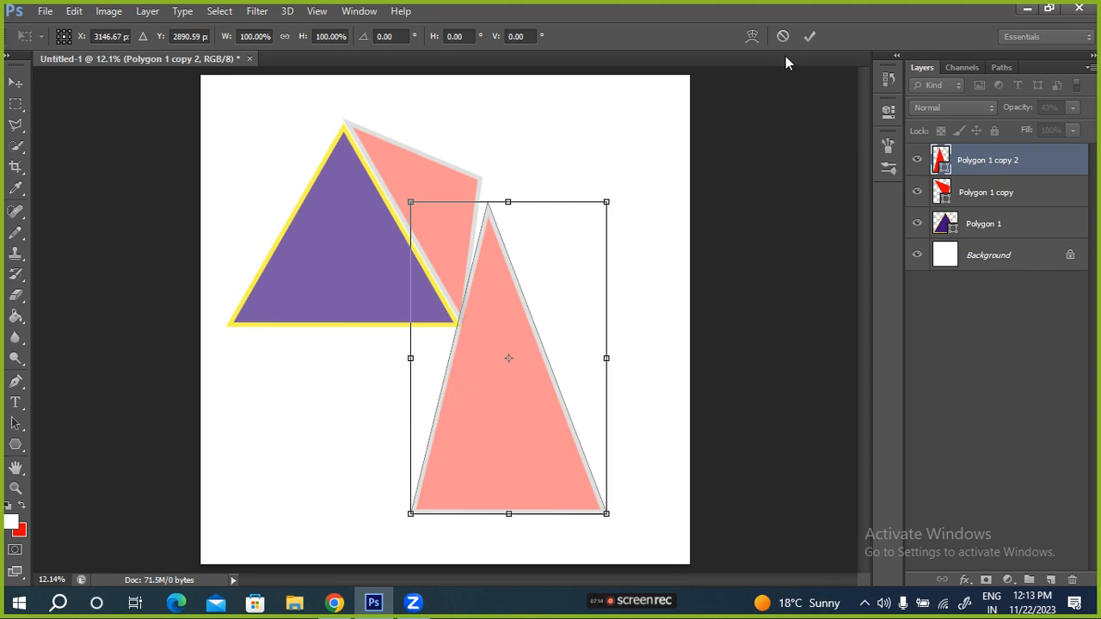
click(810, 36)
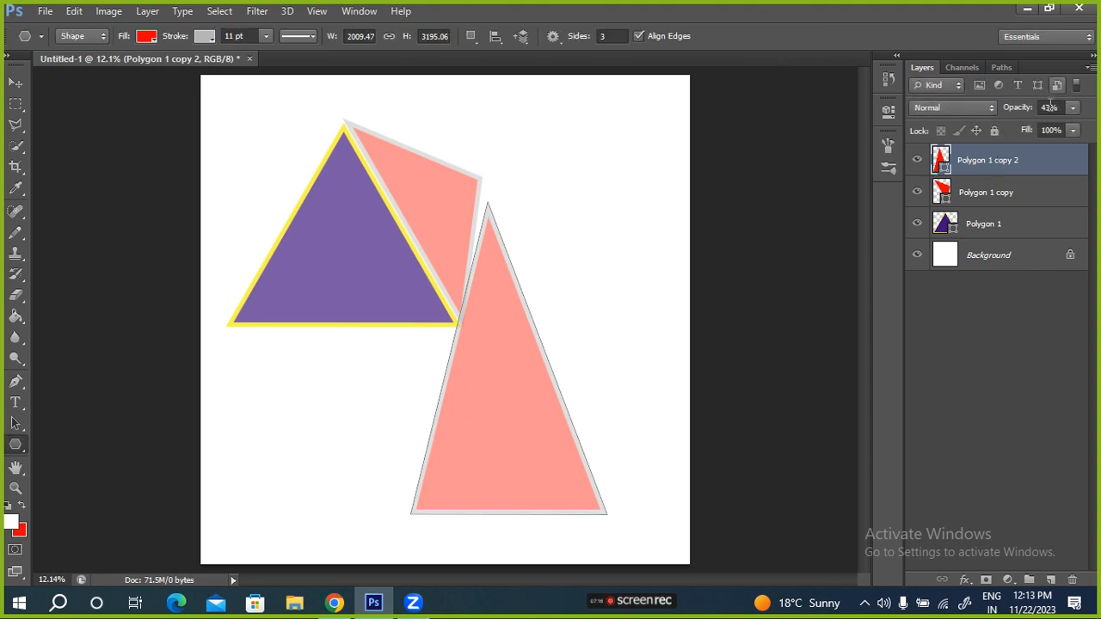
Set the tall red triangle's opacity to 81% and move it over the purple triangle
click(1046, 107)
text(81)
key(Return)
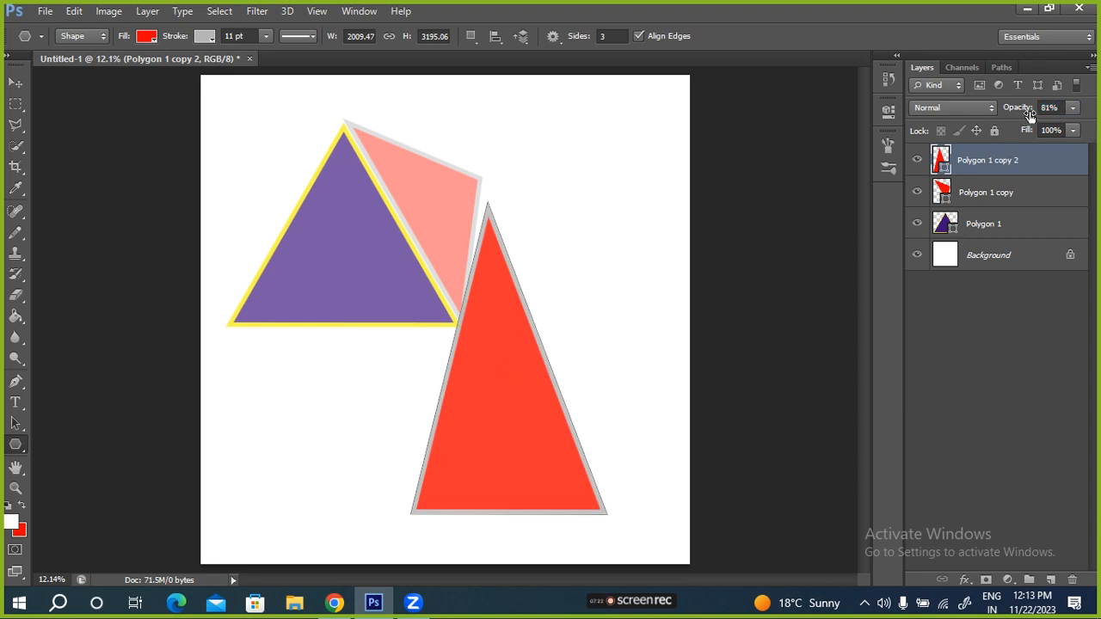
click(15, 82)
drag(491, 408, 423, 254)
drag(432, 318, 350, 337)
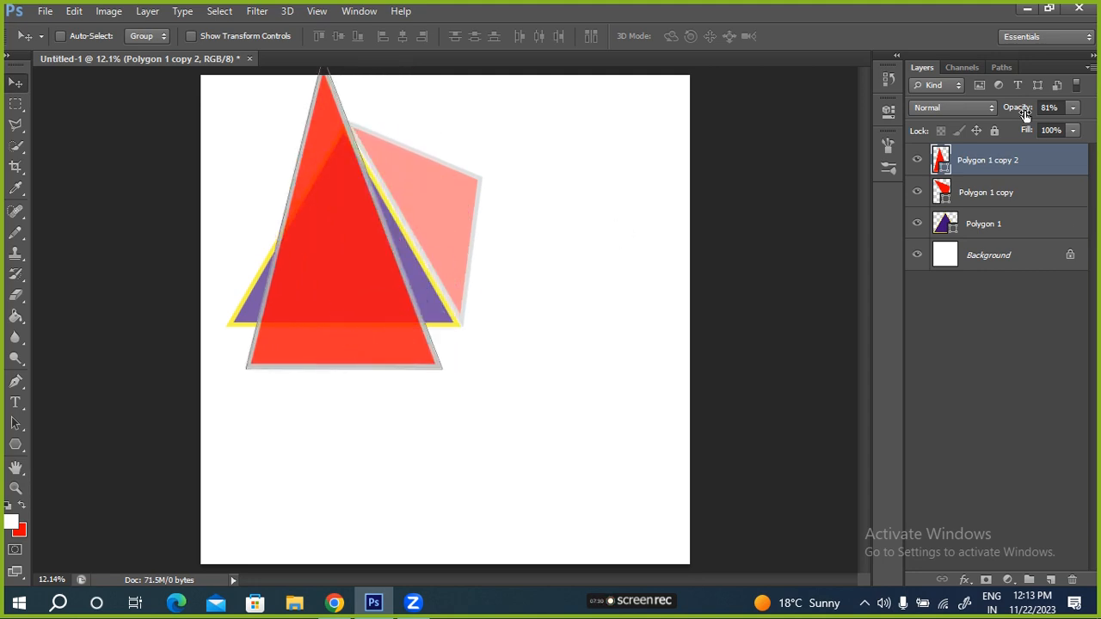
Lower the tall red triangle's opacity to 74% and move it to the lower-right area of the canvas
drag(1023, 112, 1017, 113)
drag(308, 328, 551, 498)
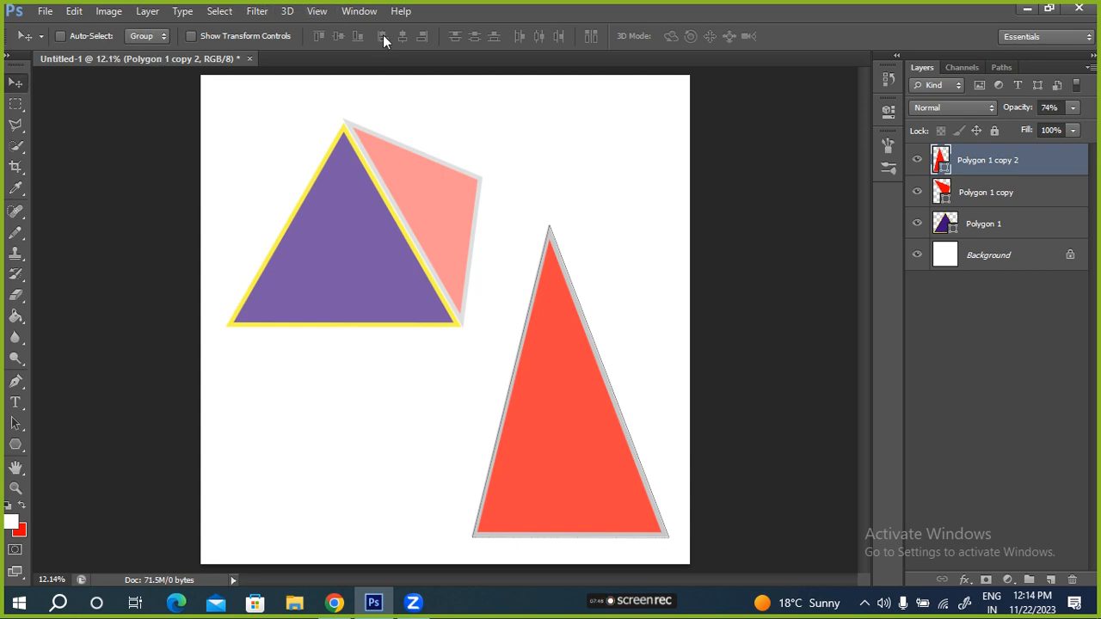
Fill the tall triangle with light blue and give it a dark brown stroke 15 pt wide
click(16, 445)
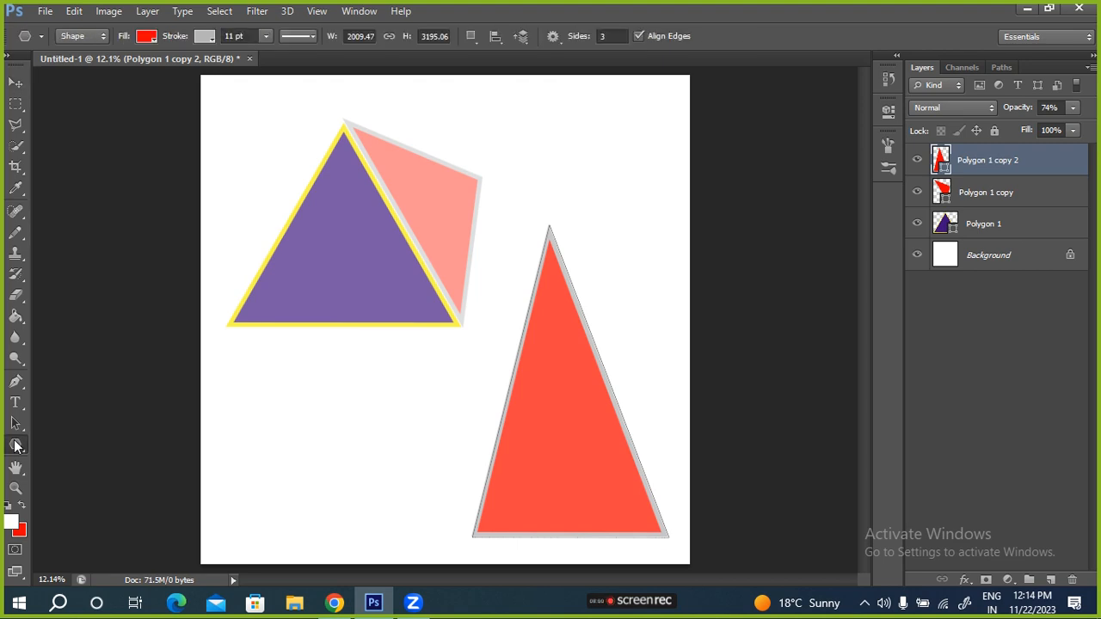
click(146, 38)
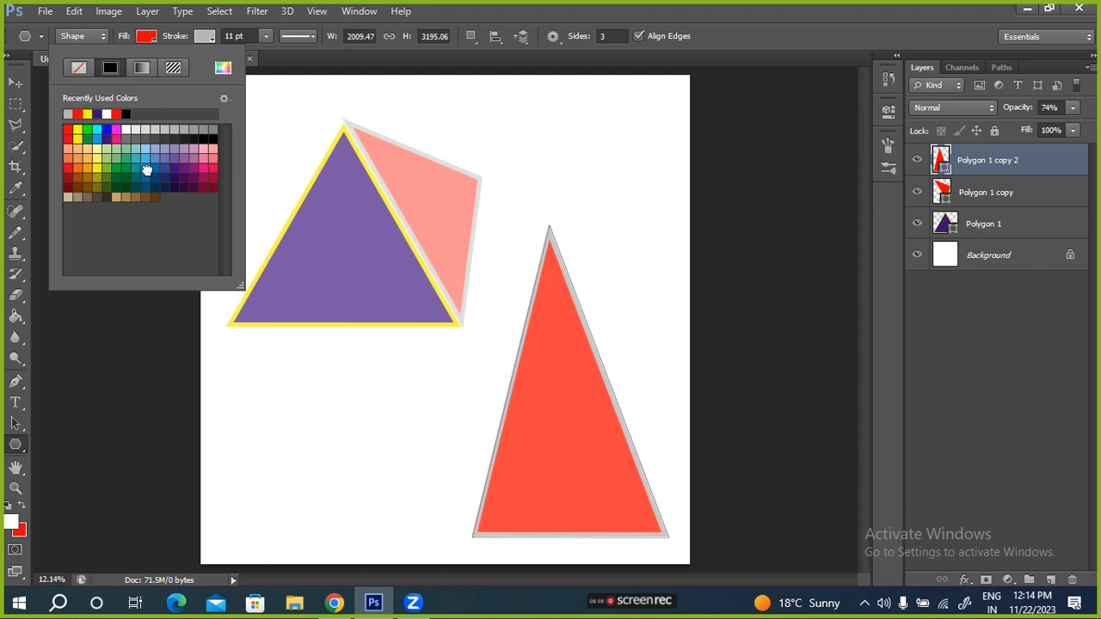
click(146, 166)
click(206, 36)
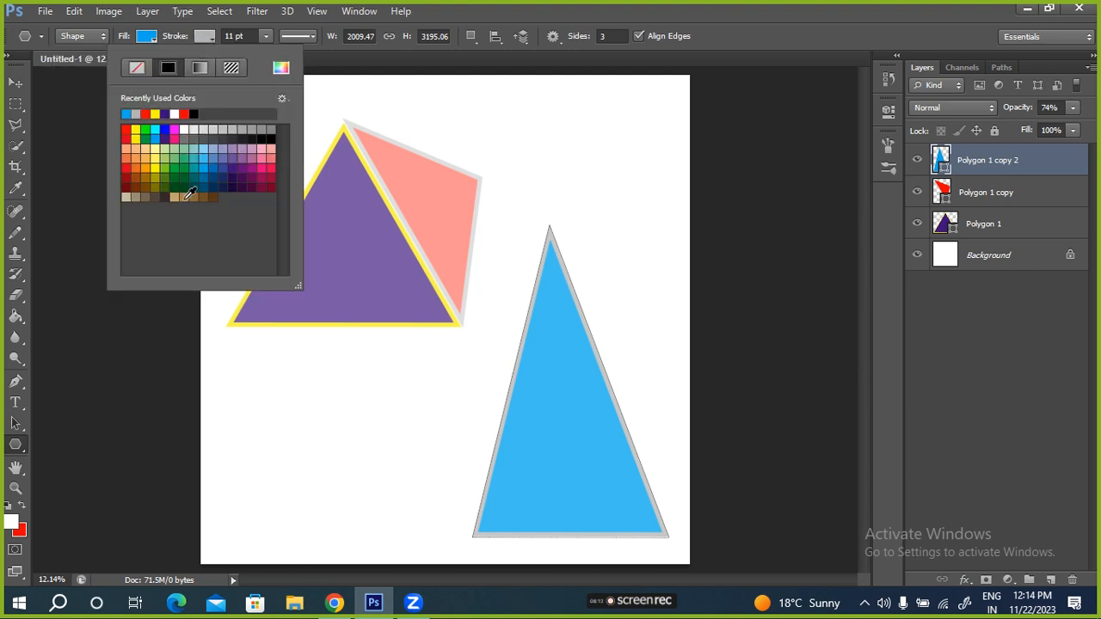
click(211, 198)
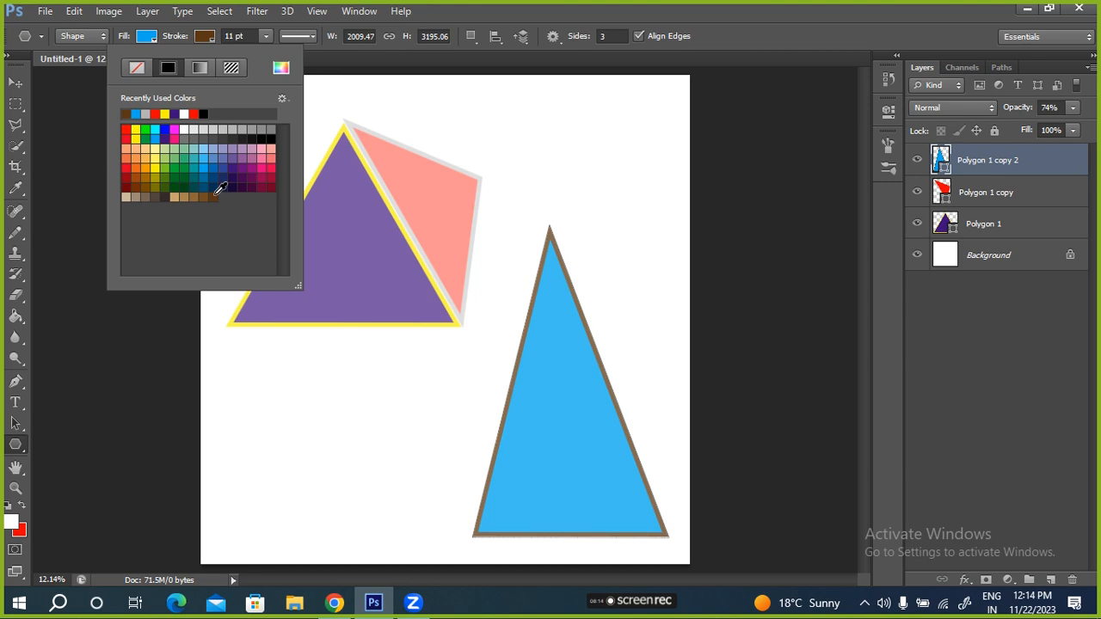
click(172, 41)
drag(172, 41, 175, 45)
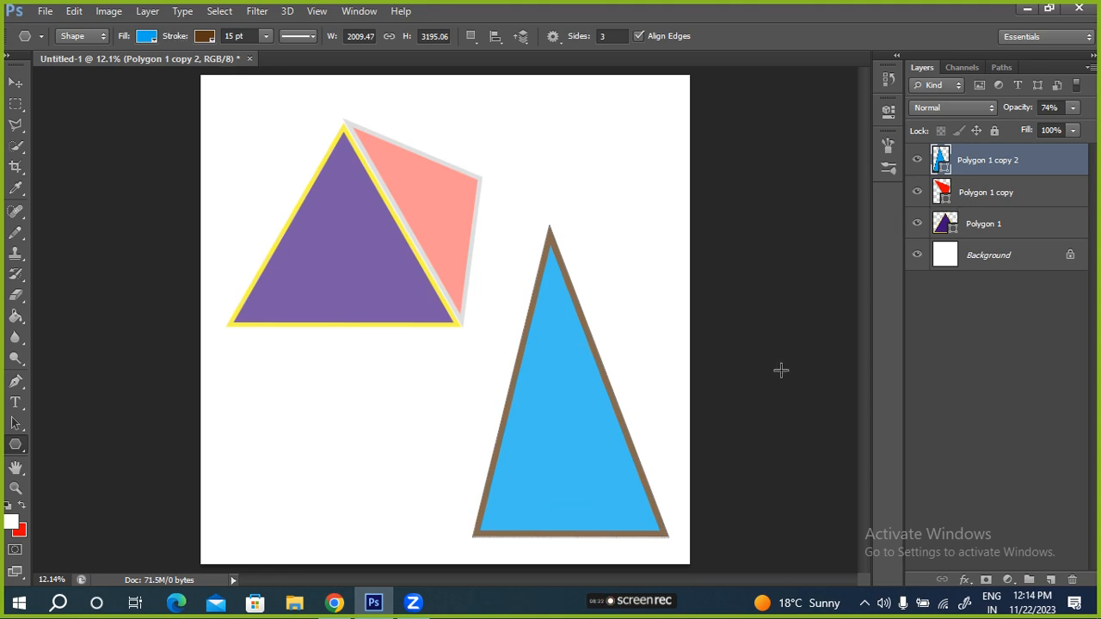
Move the blue triangle slightly down and to the right with the Move tool
click(16, 83)
drag(580, 432, 577, 464)
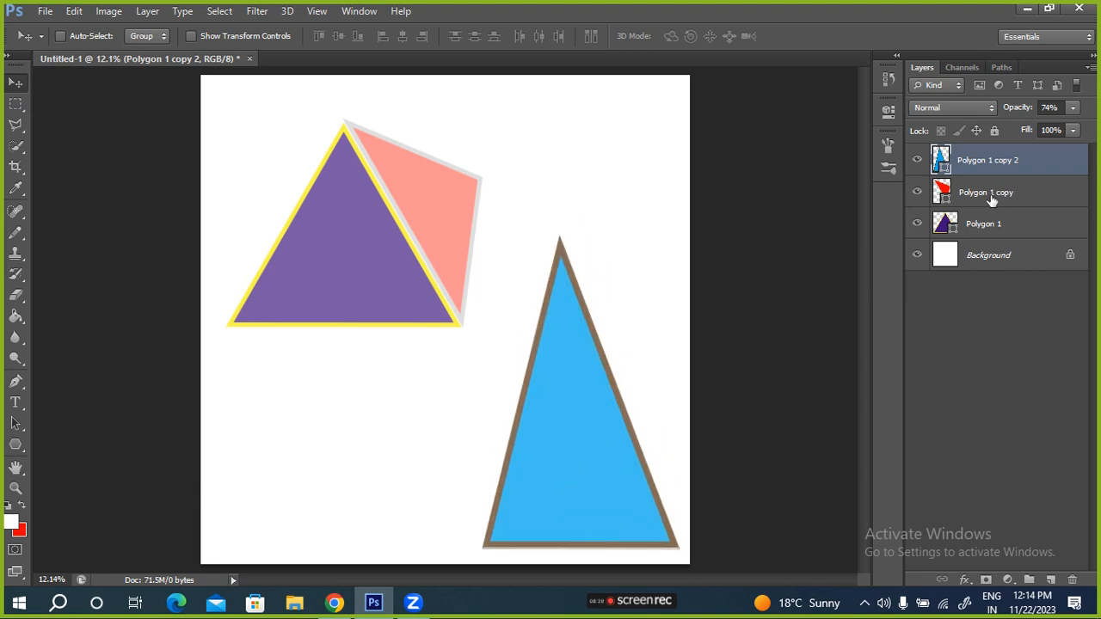
Select the red and purple triangle layers together, and return to only the blue triangle's layer
click(994, 191)
shift+click(1000, 223)
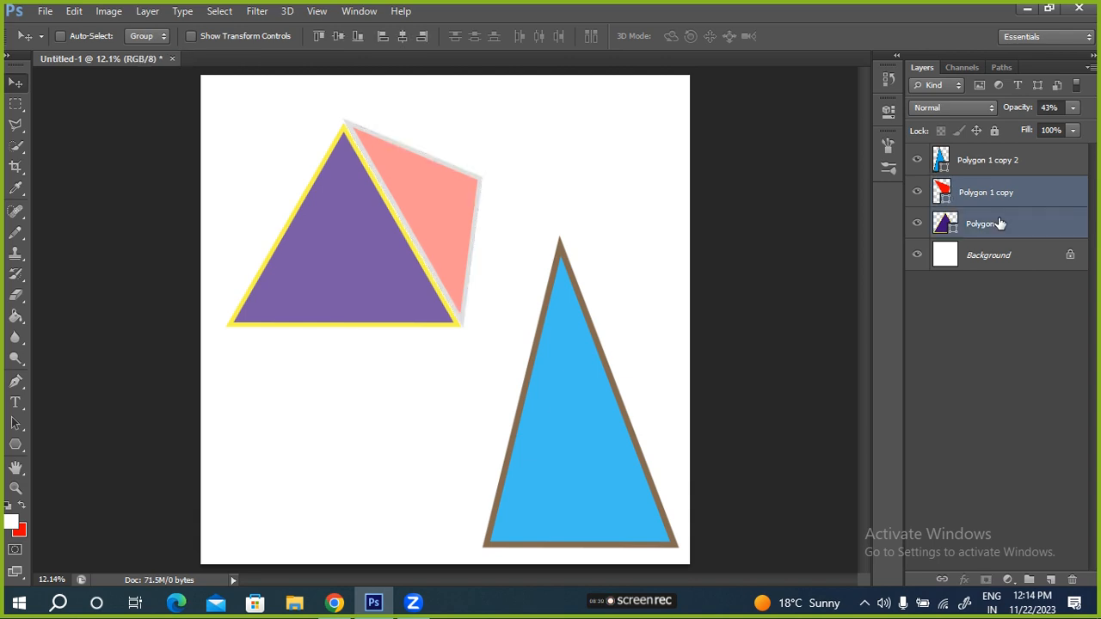
click(987, 258)
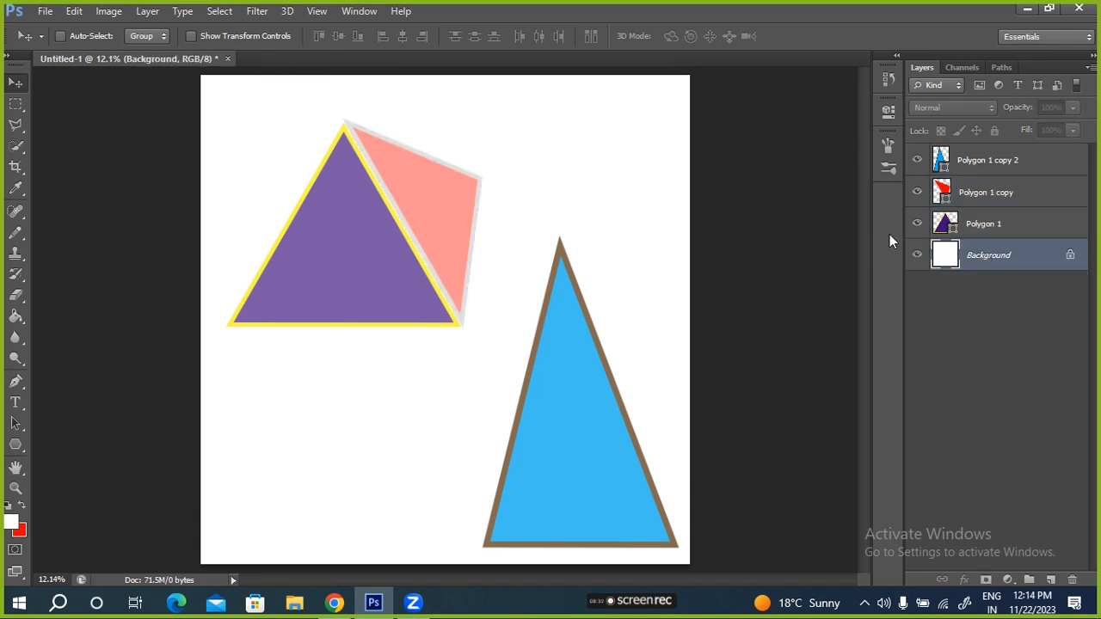
click(995, 165)
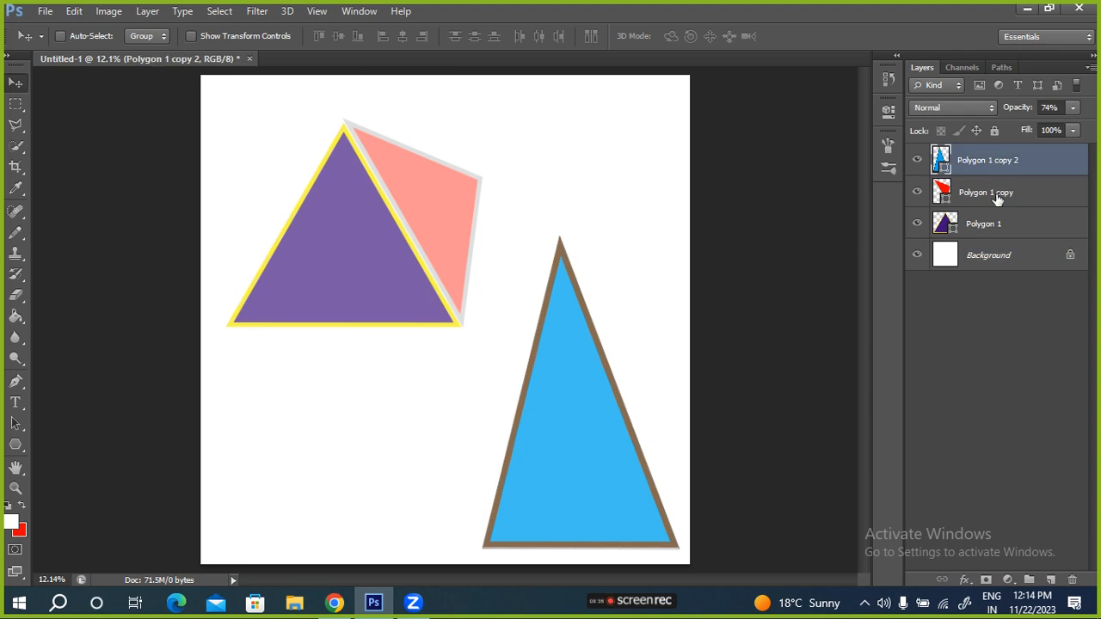
Select the triangle layers individually, and finish with the adjacent red and purple layers selected together
click(1000, 194)
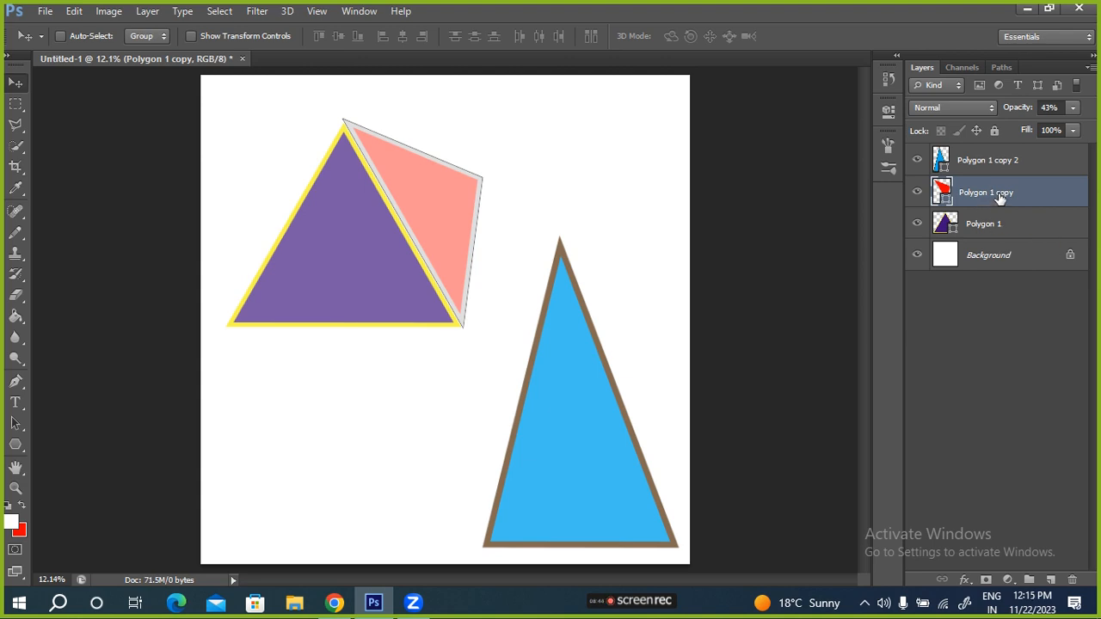
click(990, 163)
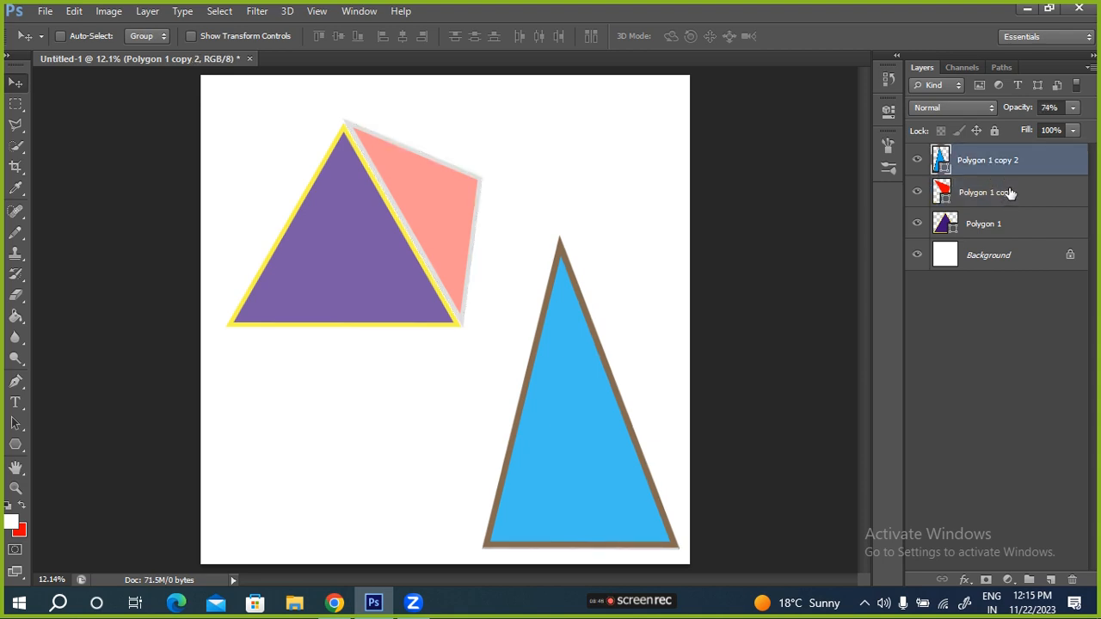
click(1010, 193)
click(1007, 224)
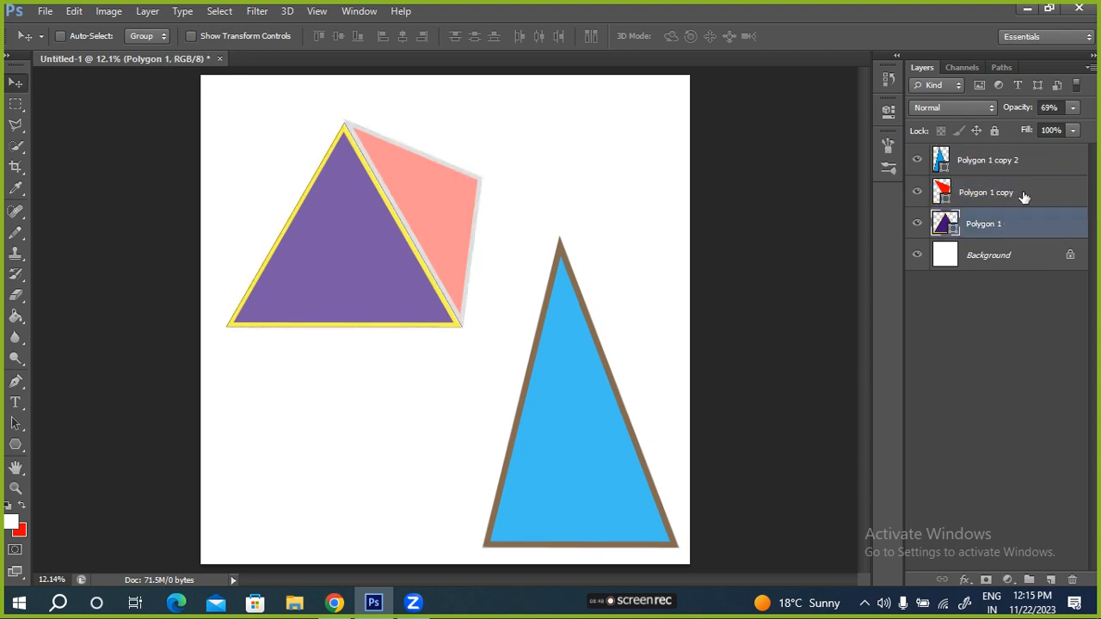
click(1032, 195)
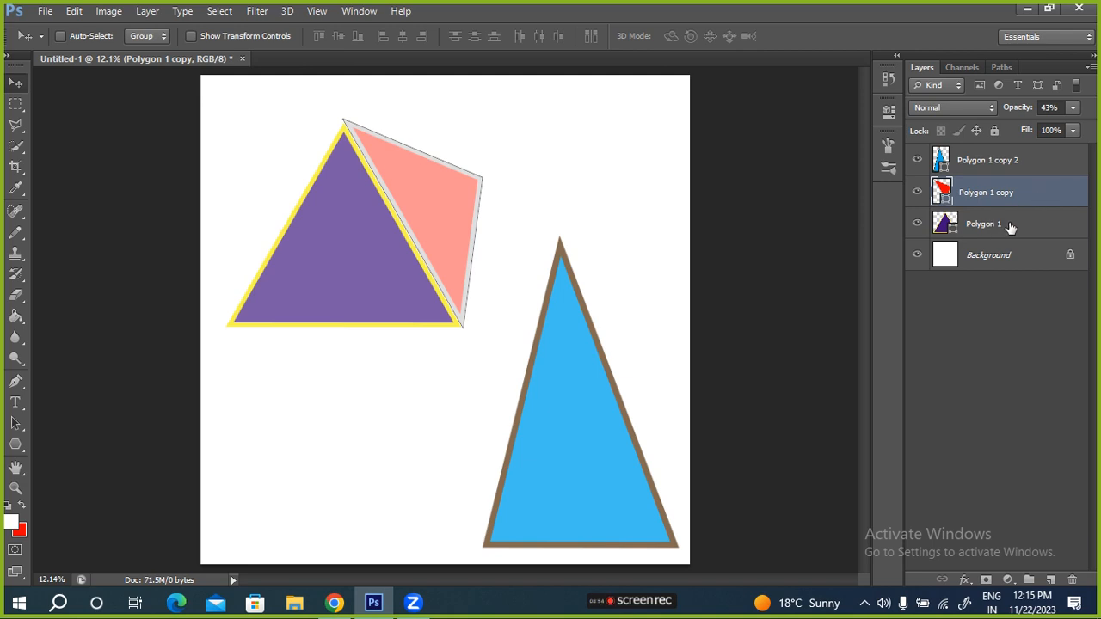
shift+click(1011, 225)
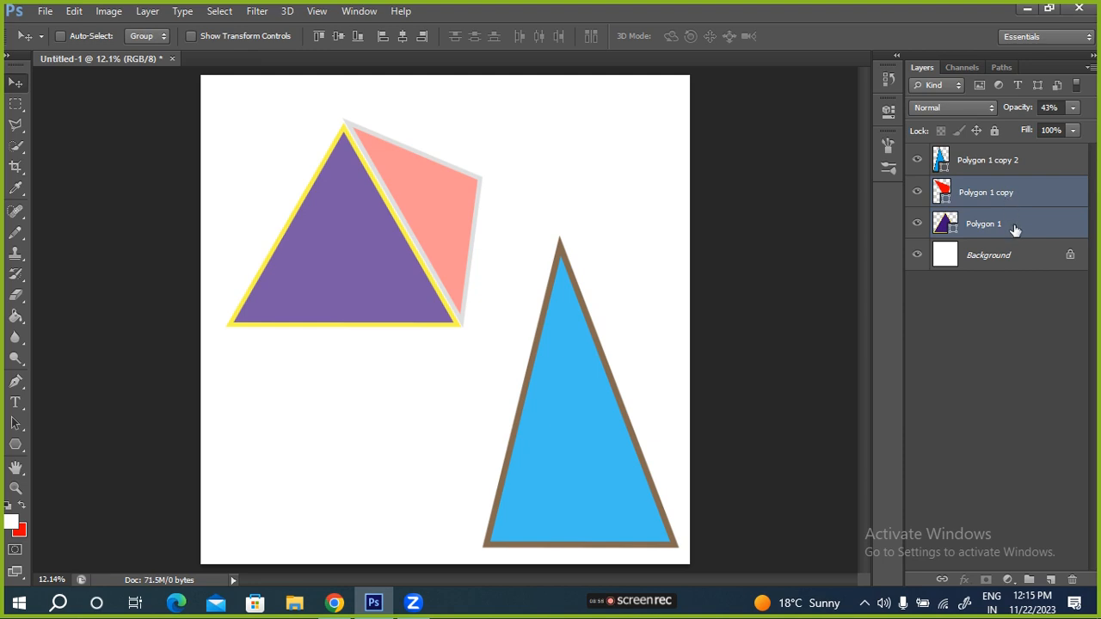
Select all three triangle layers as a range from the purple one to the blue one, and return to only the Background layer
click(1015, 228)
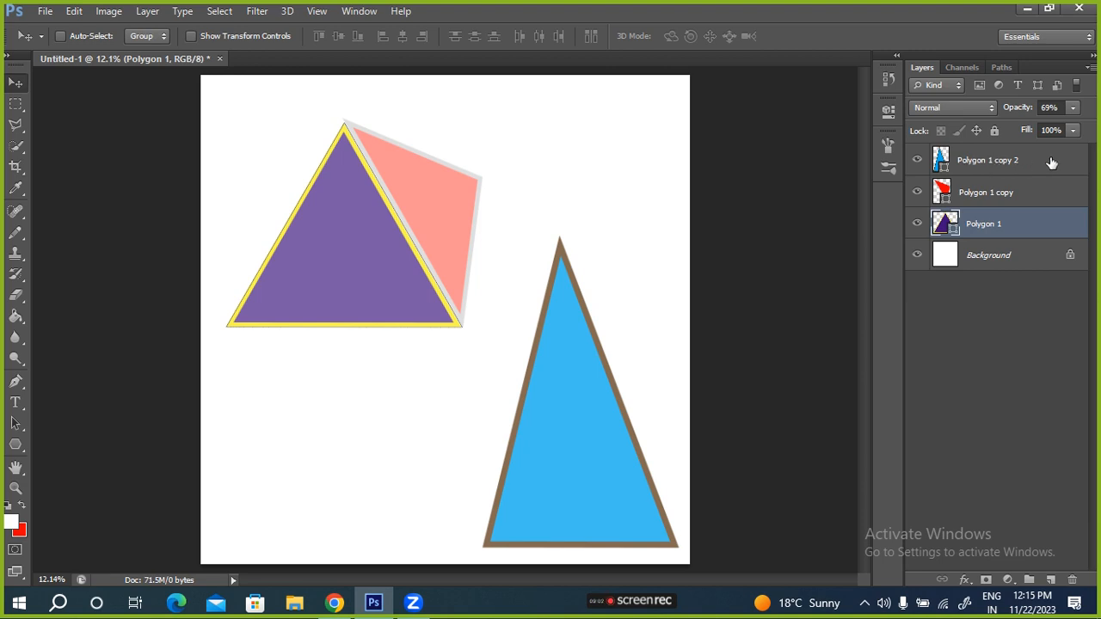
shift+click(992, 162)
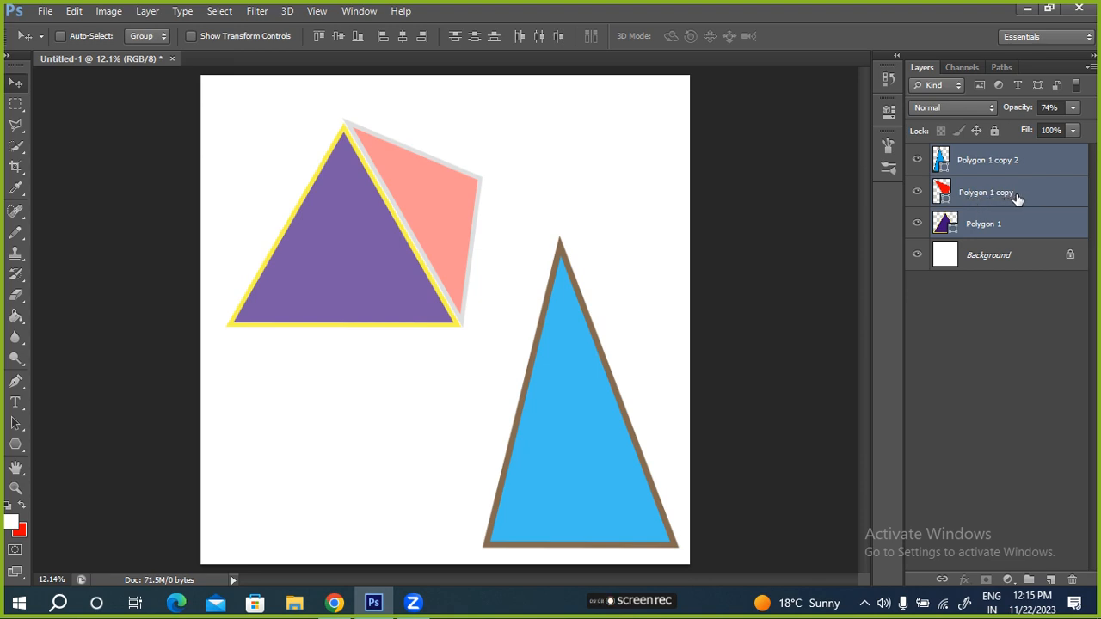
click(1003, 226)
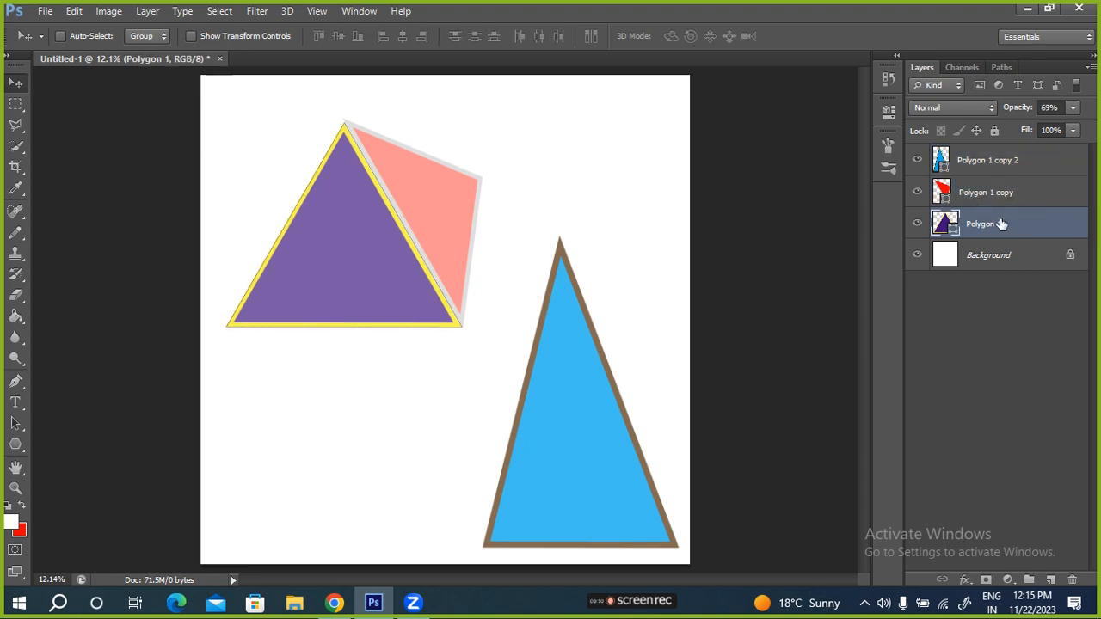
shift+click(991, 161)
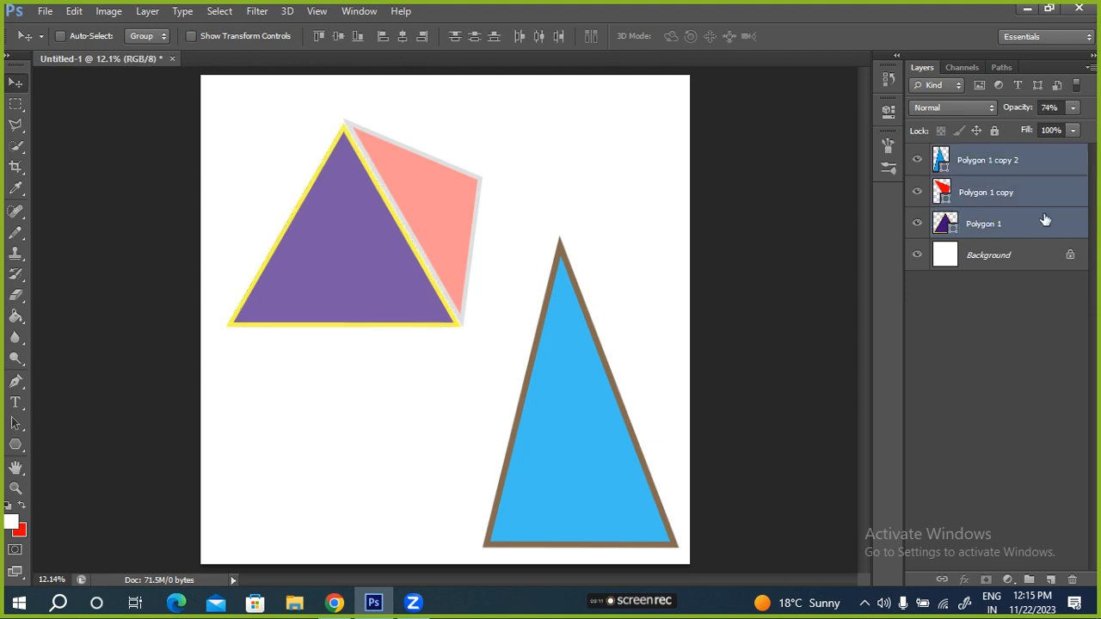
click(996, 222)
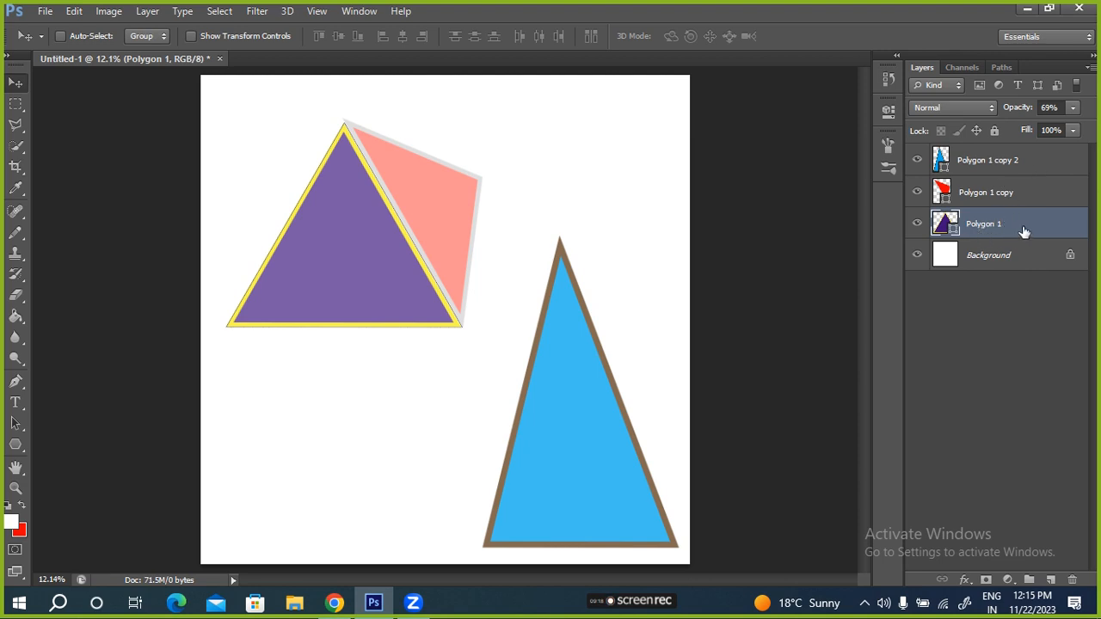
shift+click(1012, 160)
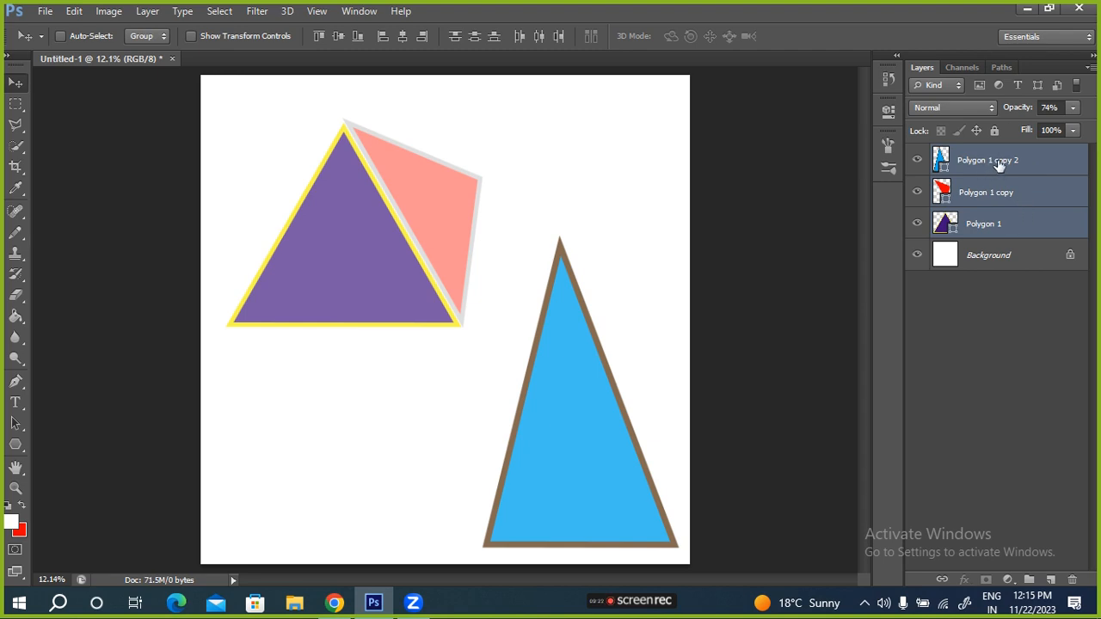
click(986, 256)
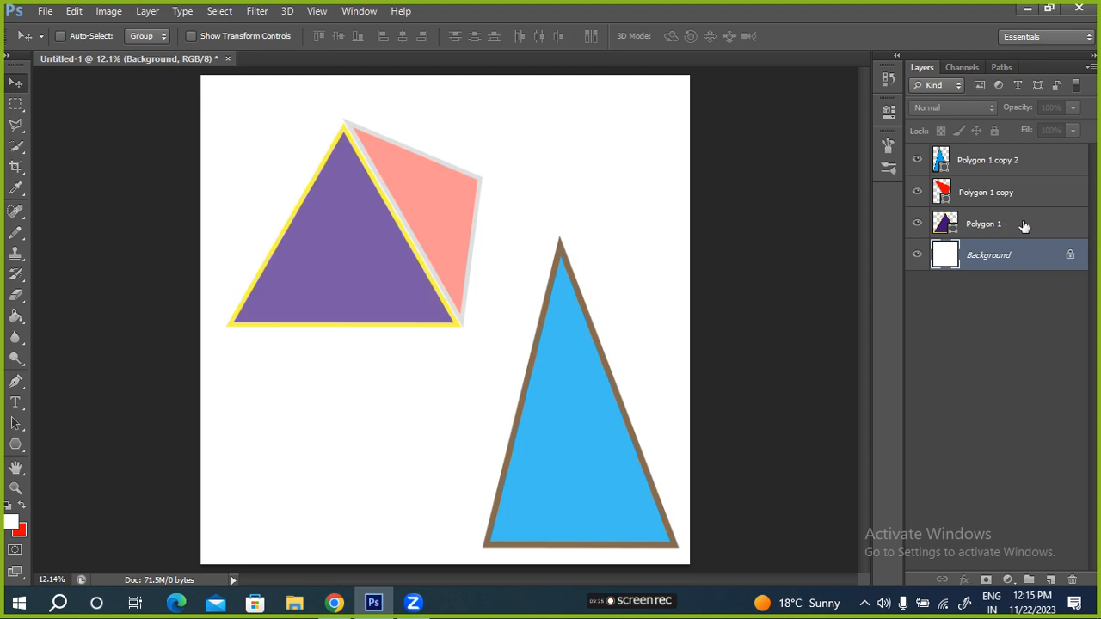
Select the non-adjacent purple and blue triangle layers without the red one between them, and return to only the Background layer
click(1027, 223)
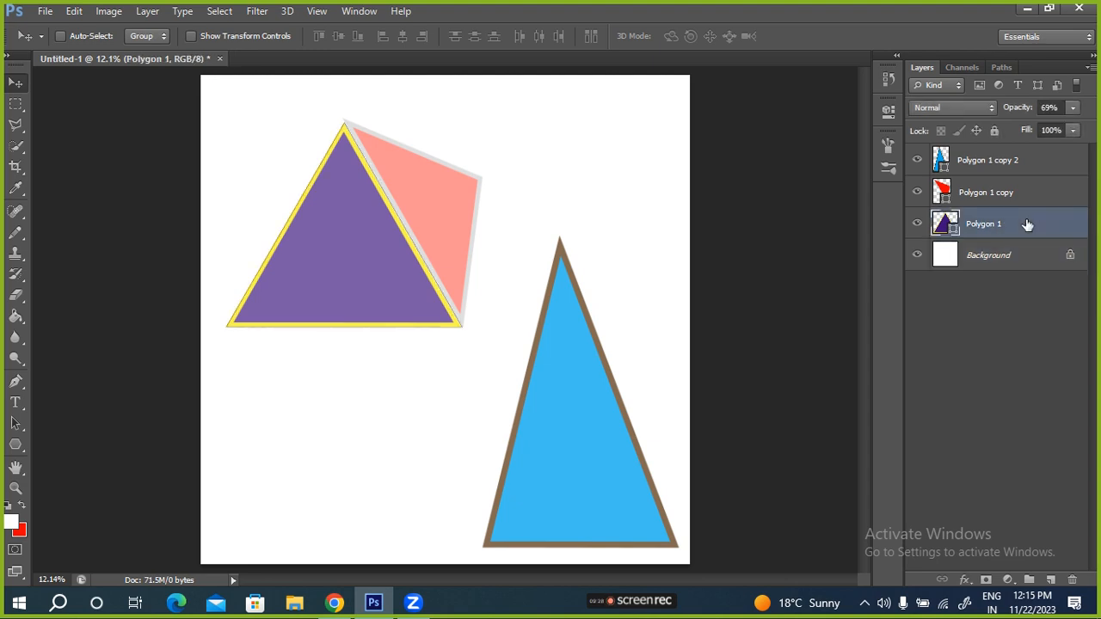
ctrl+click(1000, 165)
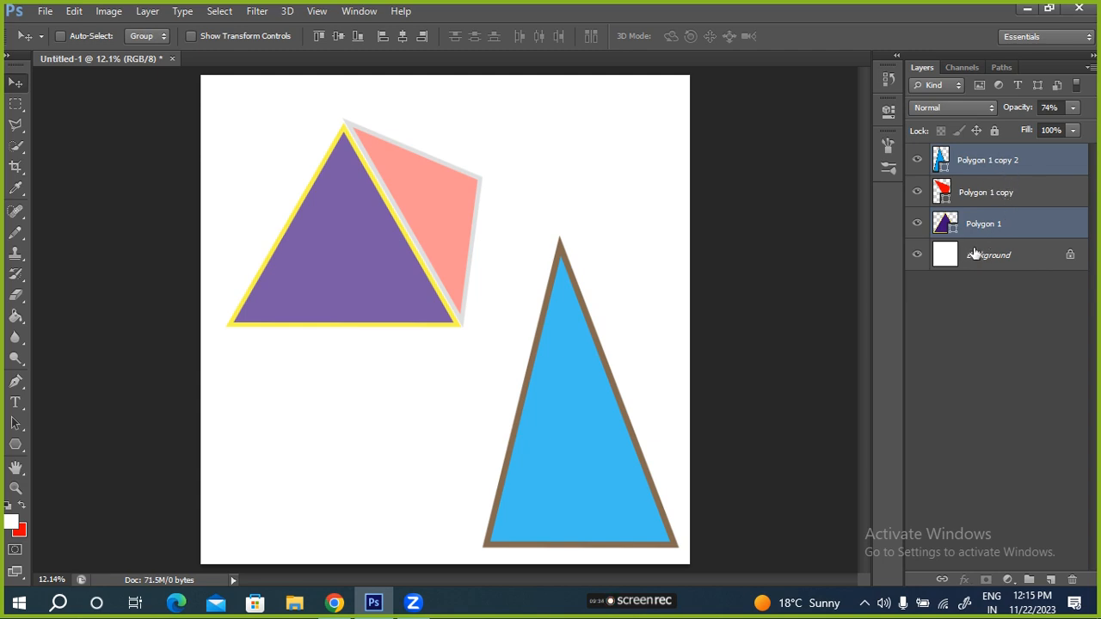
click(985, 255)
Add four new empty layers above the blue triangle's layer
click(1014, 170)
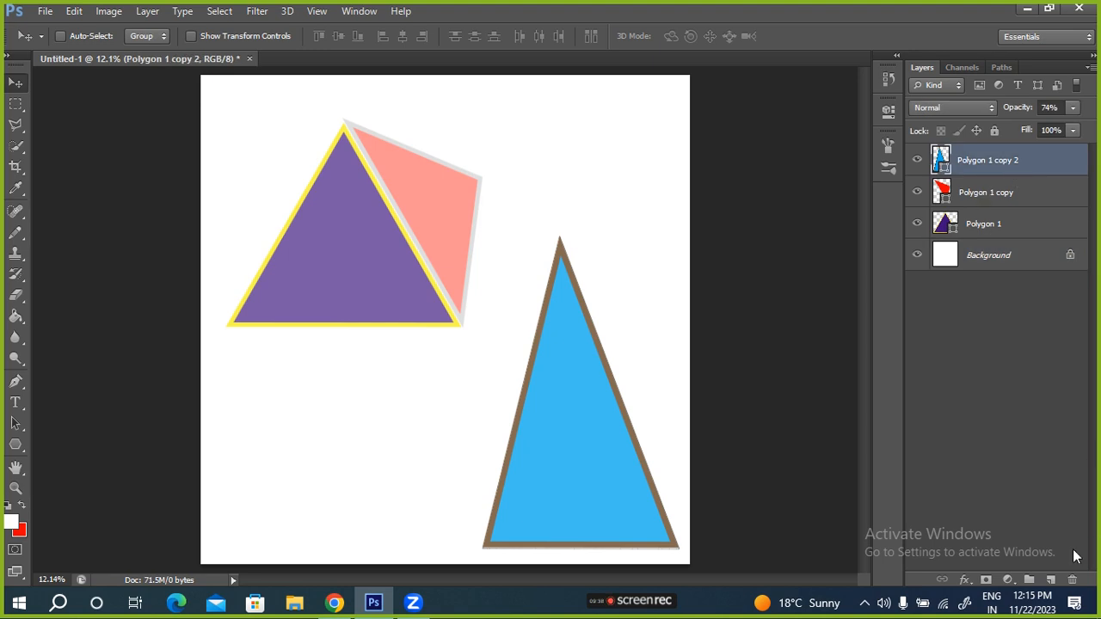
click(1051, 580)
click(1050, 580)
click(1051, 580)
click(1050, 580)
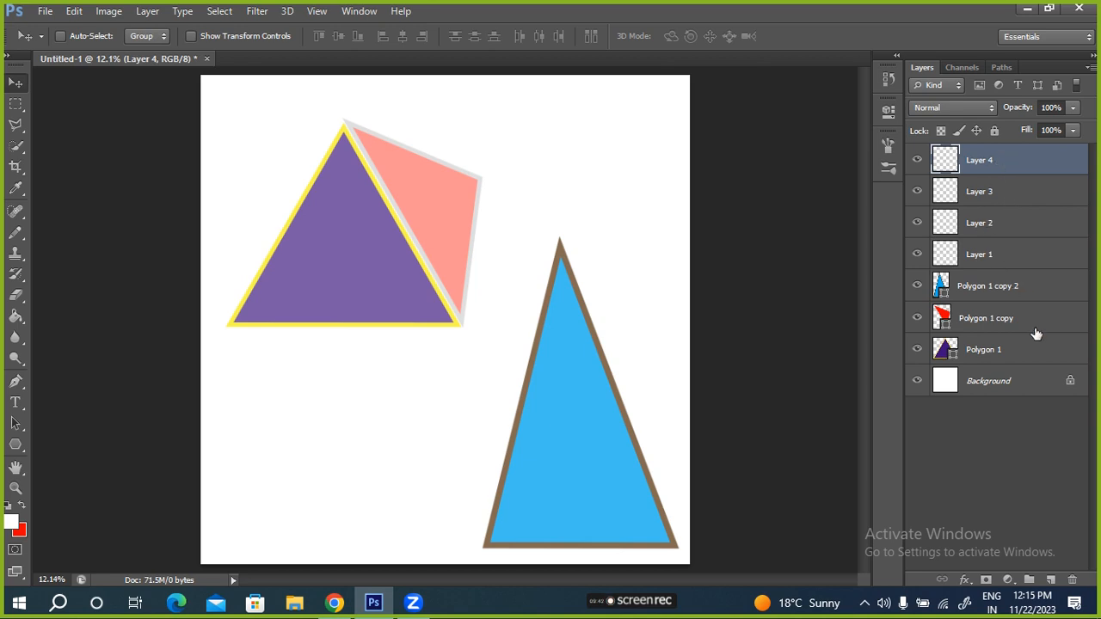
Select the range of layers from the purple triangle up to Layer 4, and return to only the purple triangle's layer
click(1014, 352)
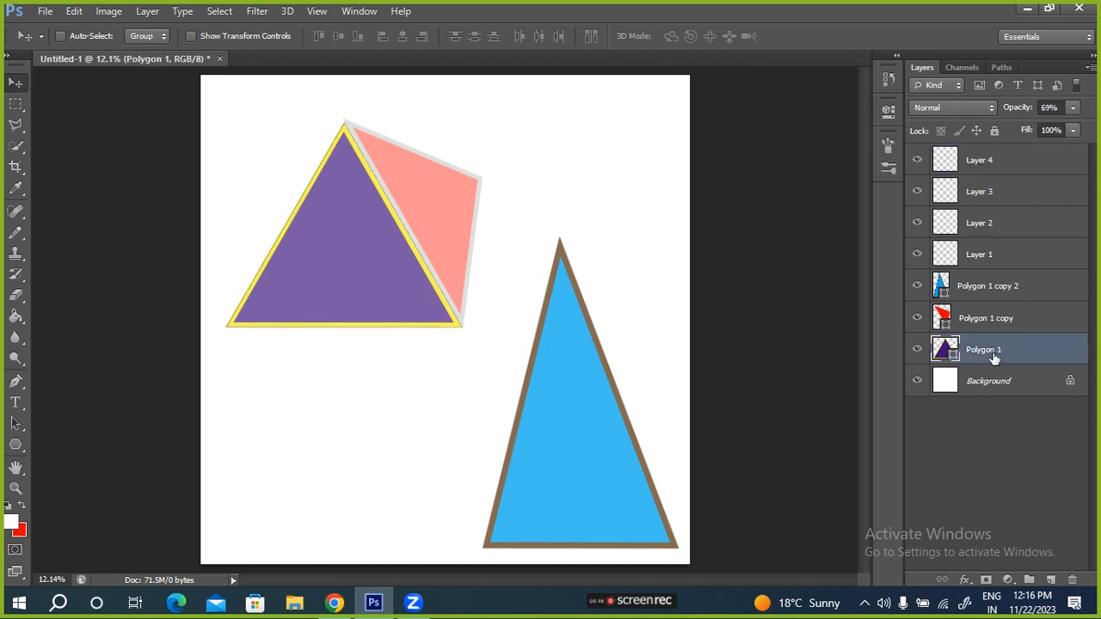
shift+click(1010, 163)
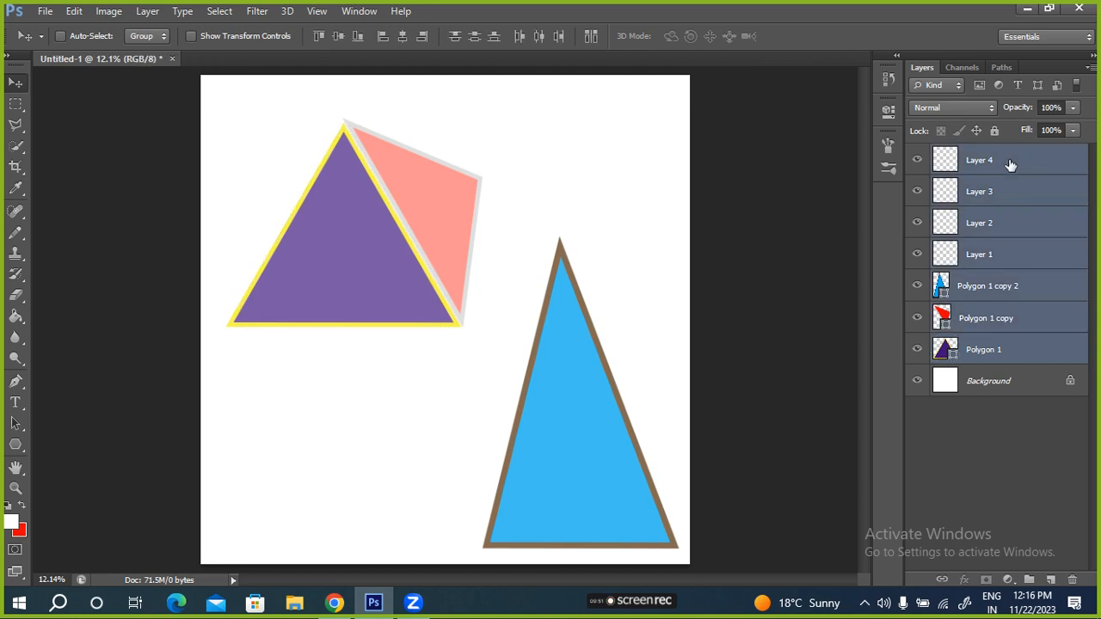
click(1018, 351)
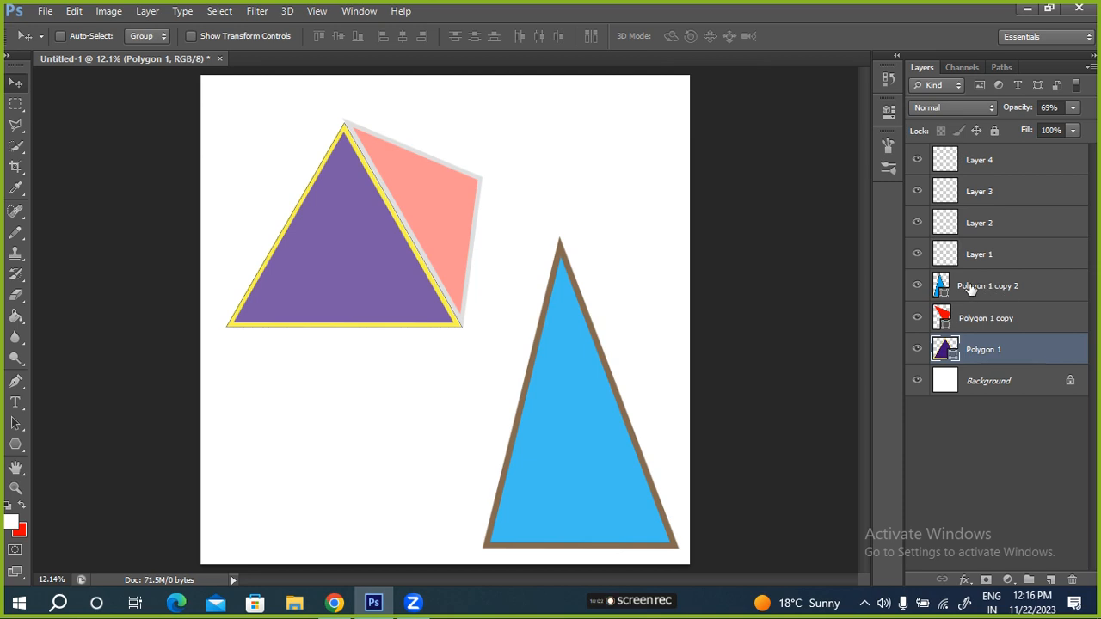
Add Layer 1, Layer 3, the blue triangle, Layer 2, Layer 4 and the red shape individually to the layer selection
ctrl+click(1012, 258)
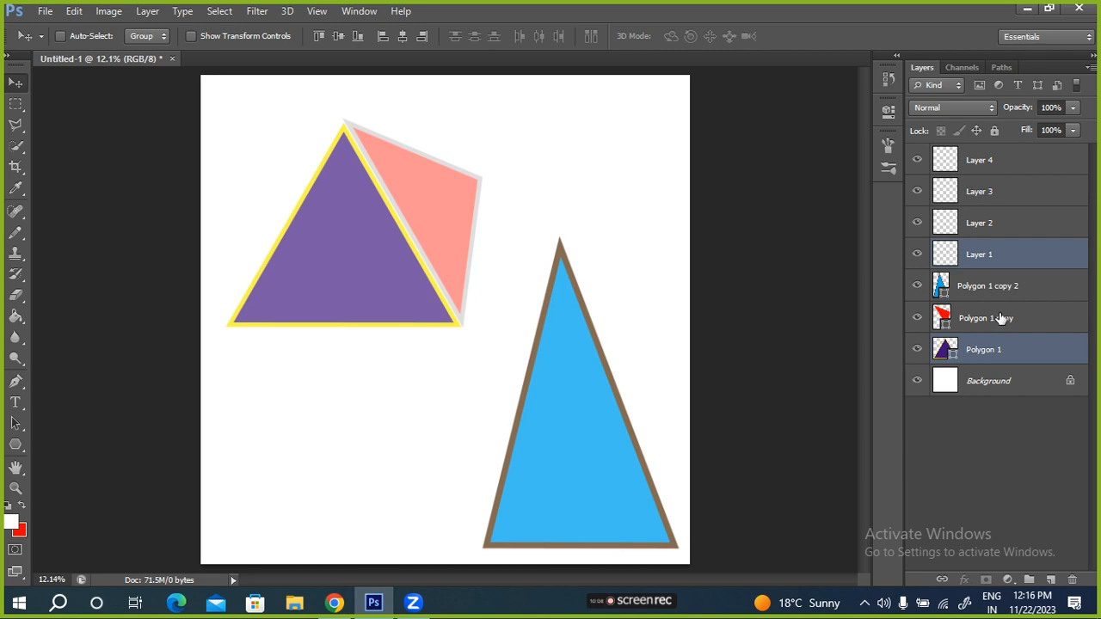
ctrl+click(1010, 196)
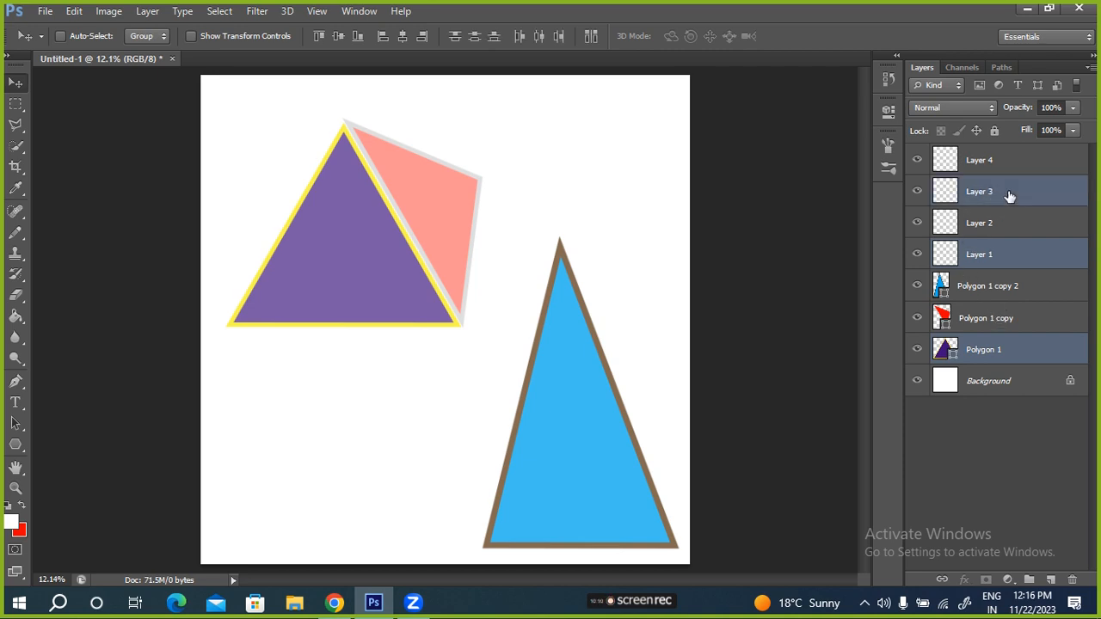
ctrl+click(1017, 295)
ctrl+click(978, 225)
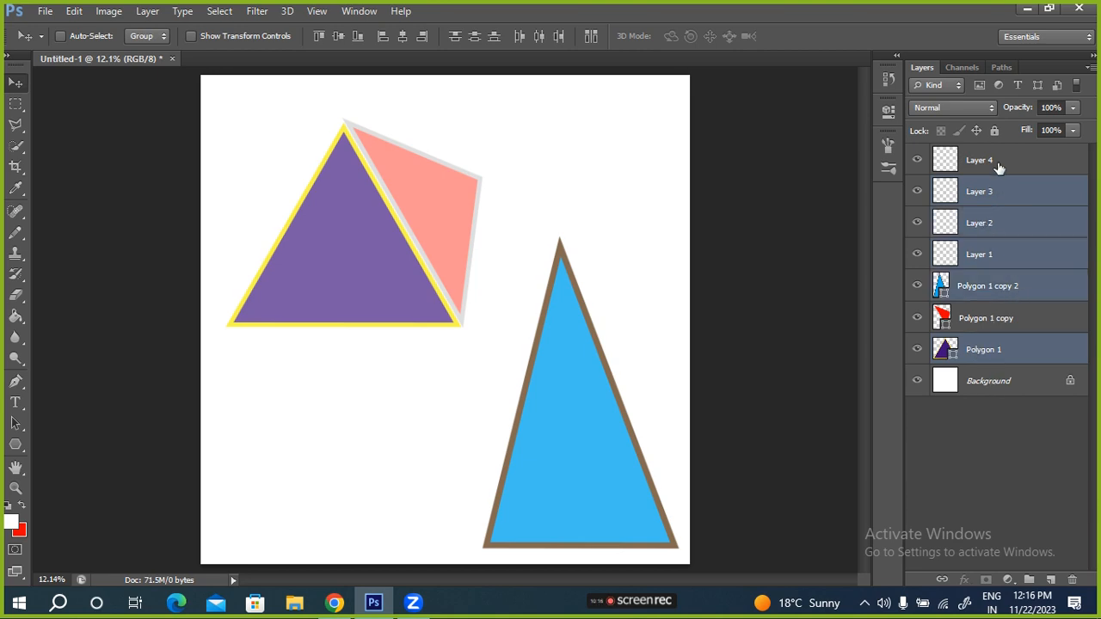
ctrl+click(997, 170)
ctrl+click(998, 322)
double_click(998, 322)
click(1011, 271)
ctrl+click(1013, 269)
Select only the non-adjacent purple triangle, blue triangle, Layer 2 and Layer 4 together
click(1007, 351)
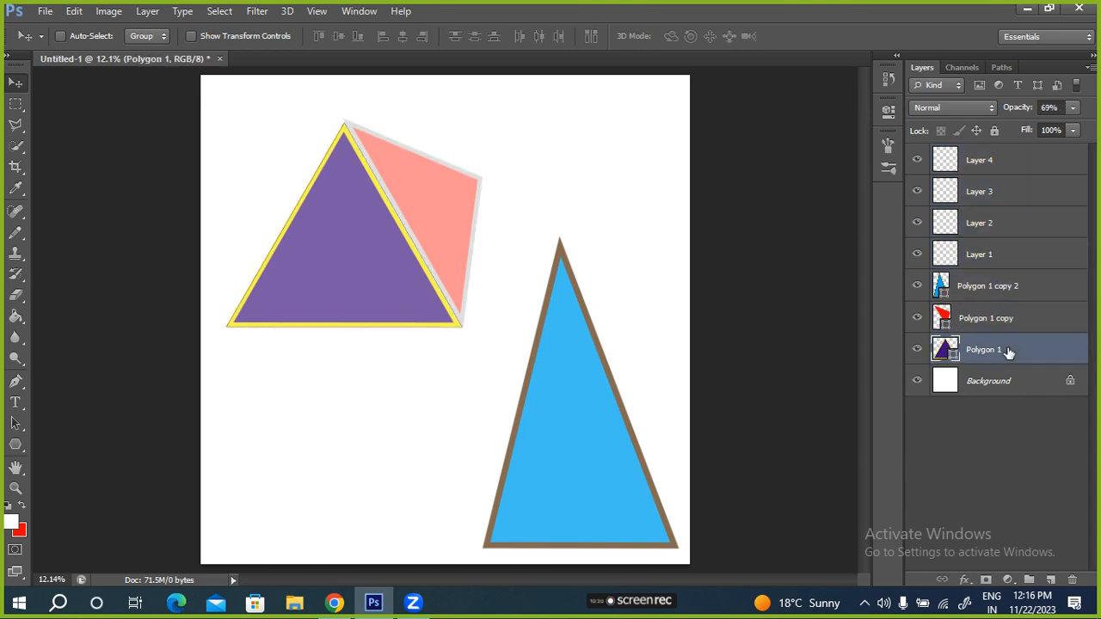
ctrl+click(1009, 292)
ctrl+click(997, 224)
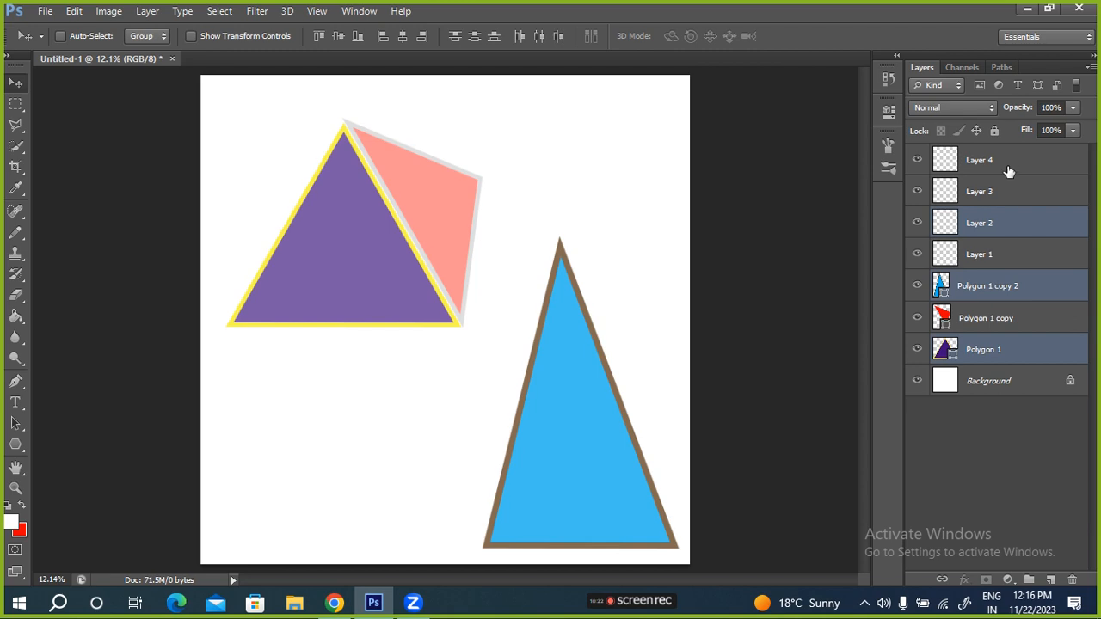
ctrl+click(1011, 169)
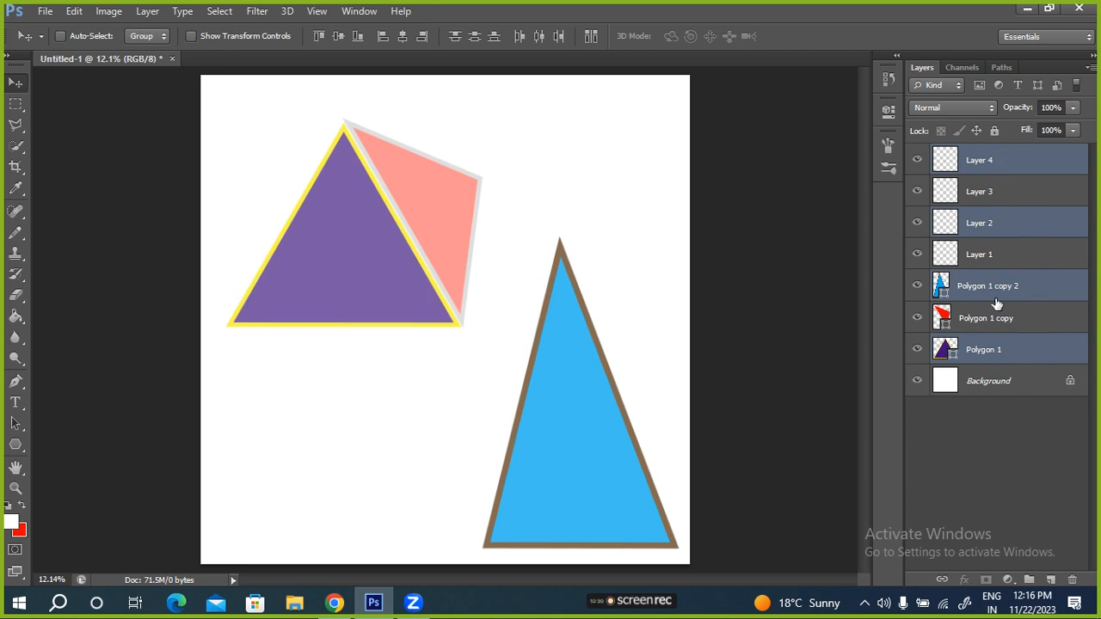
Delete the four empty layers, Layer 1 to Layer 4, above the blue triangle's layer
click(993, 168)
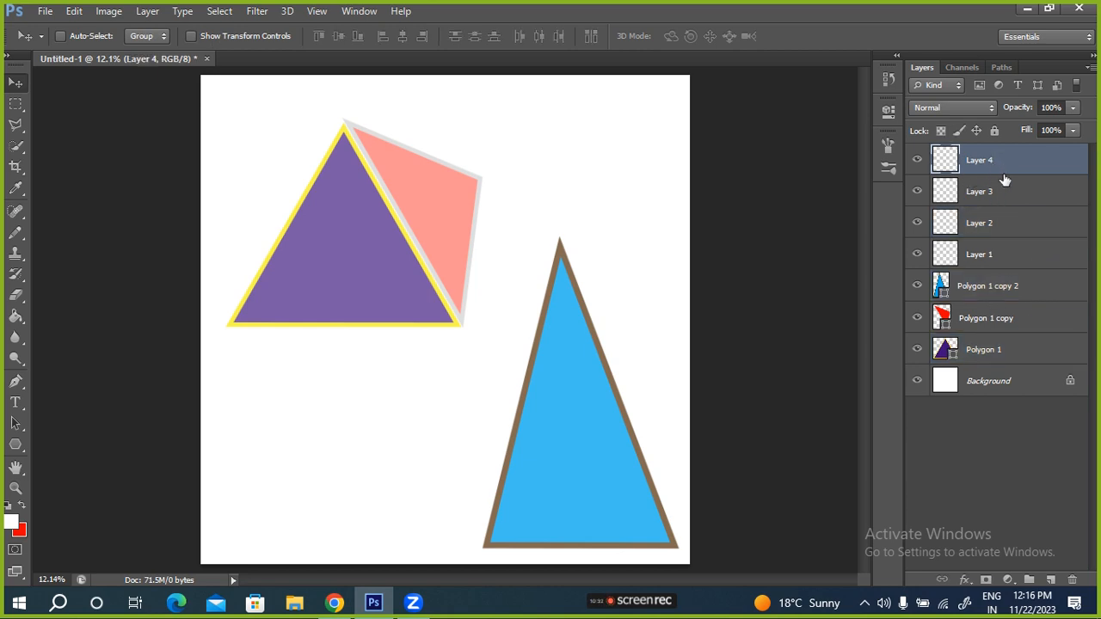
shift+click(1002, 256)
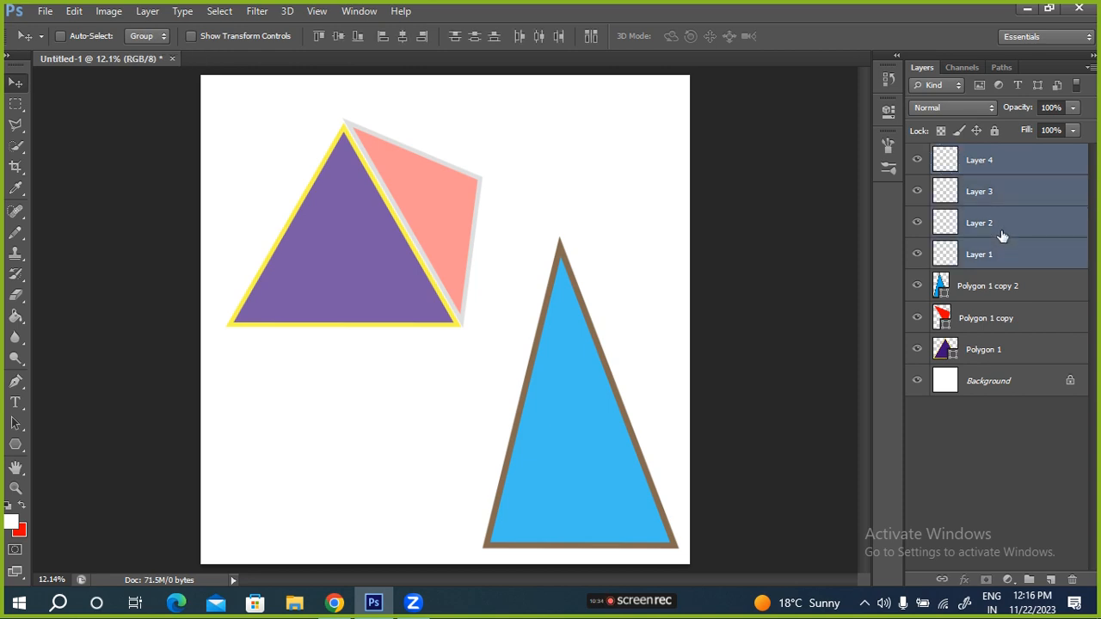
key(Delete)
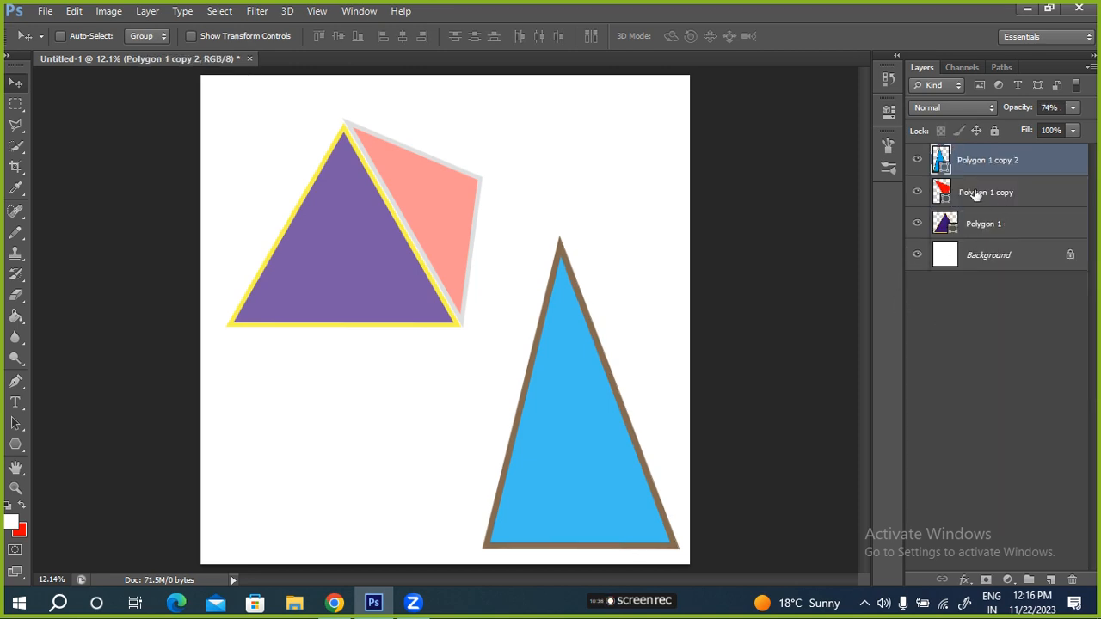
Compare the Free Transform box around the red and purple layers together with the box around the red layer alone
click(1005, 193)
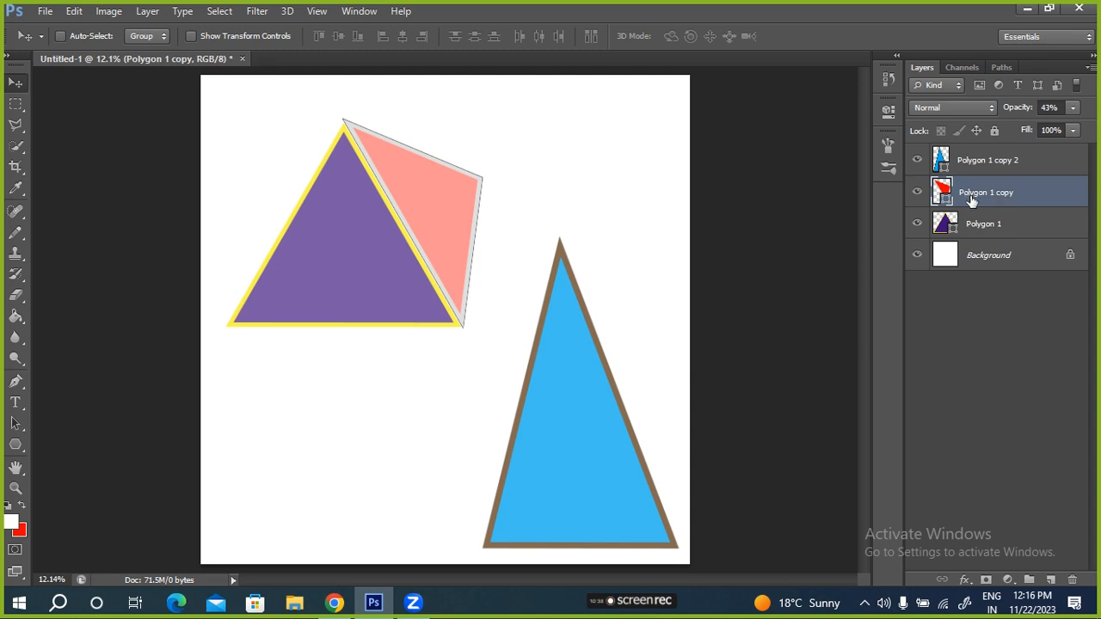
shift+click(1004, 224)
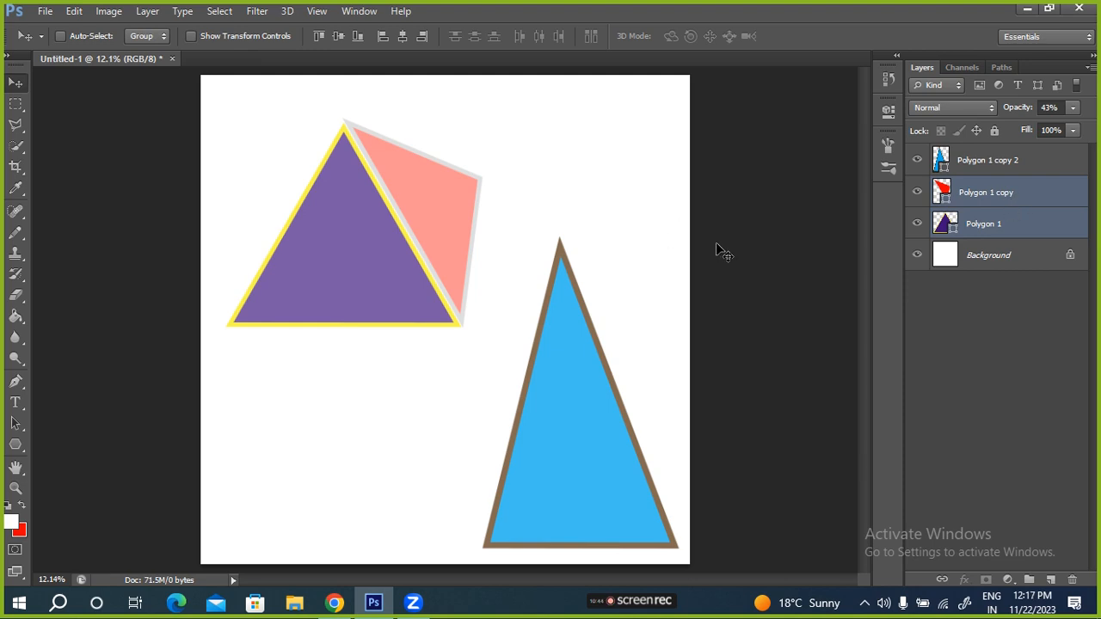
key(ctrl+t)
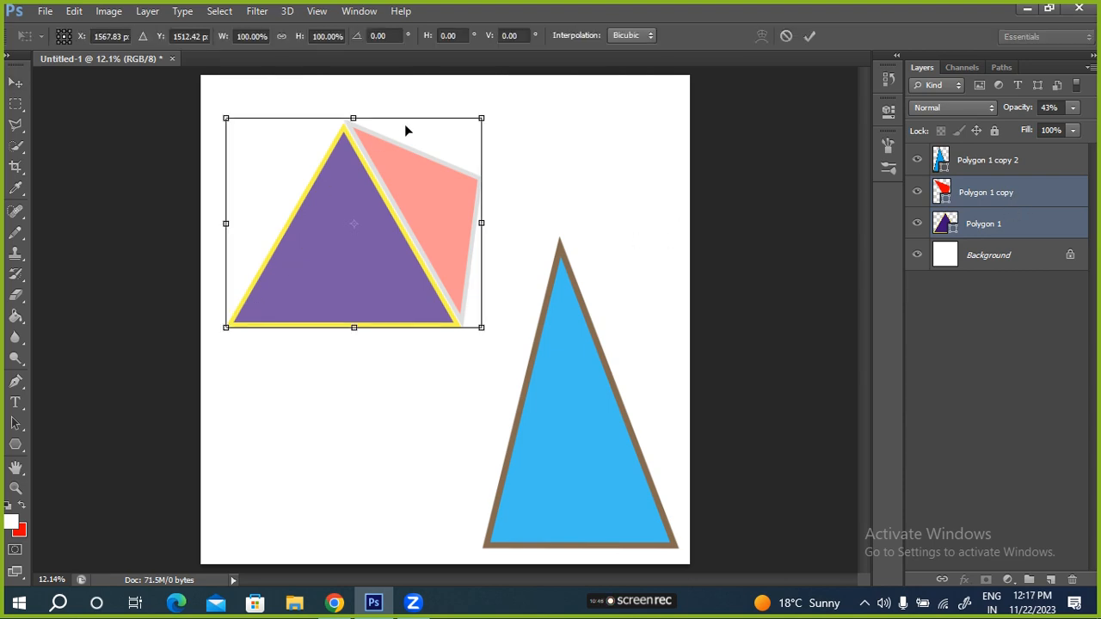
click(809, 36)
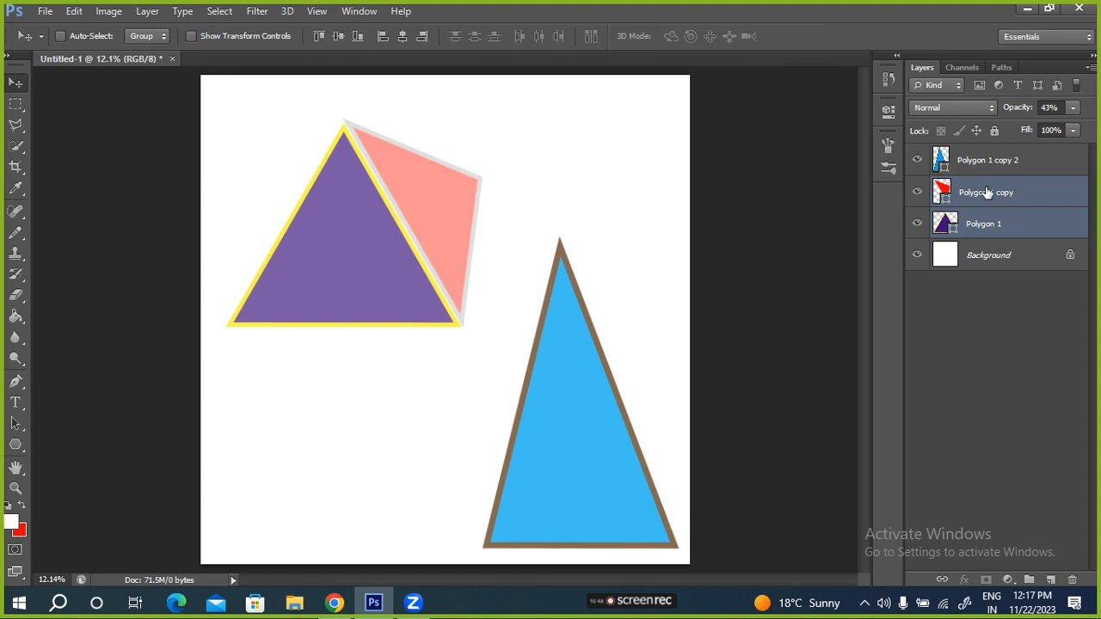
click(991, 194)
key(ctrl+t)
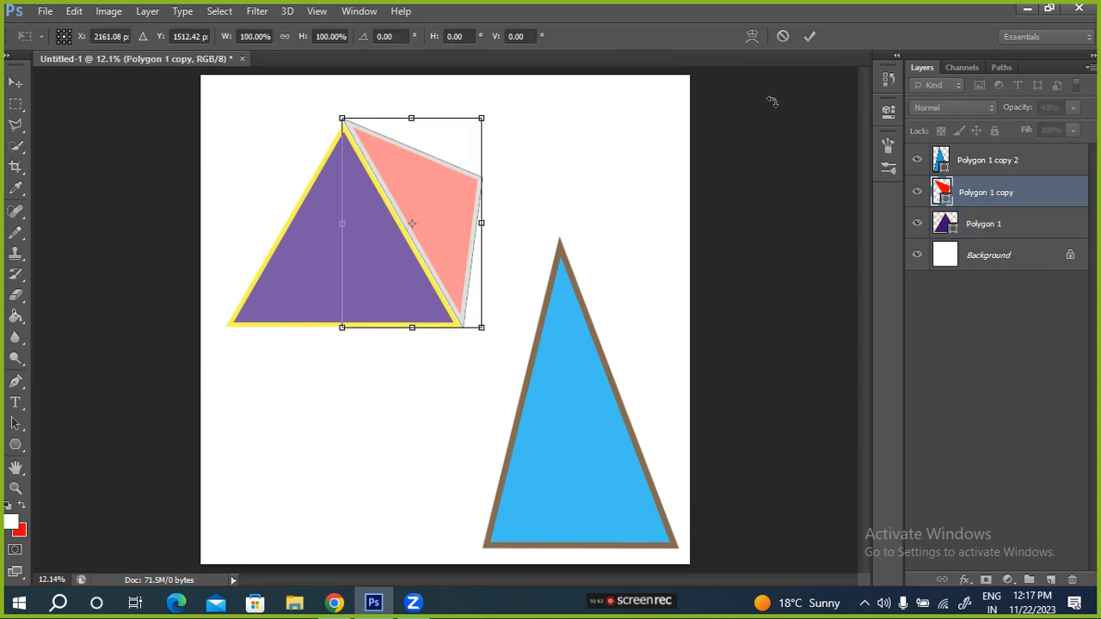
click(809, 36)
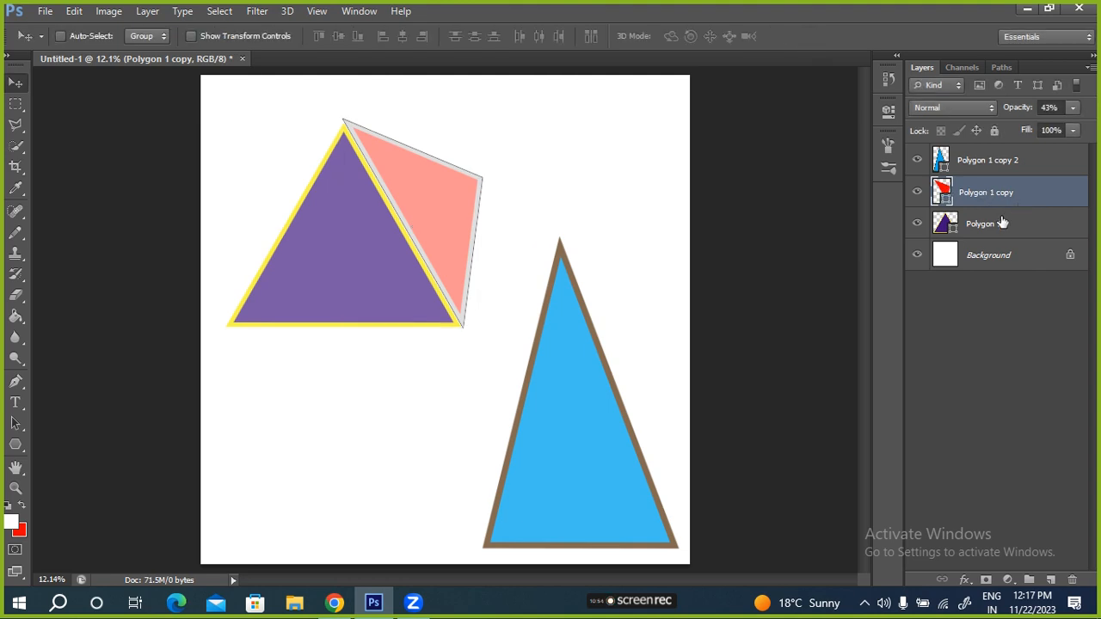
Scale the red and purple shapes together to 76% and move them into the upper-left corner of the canvas
ctrl+click(1001, 227)
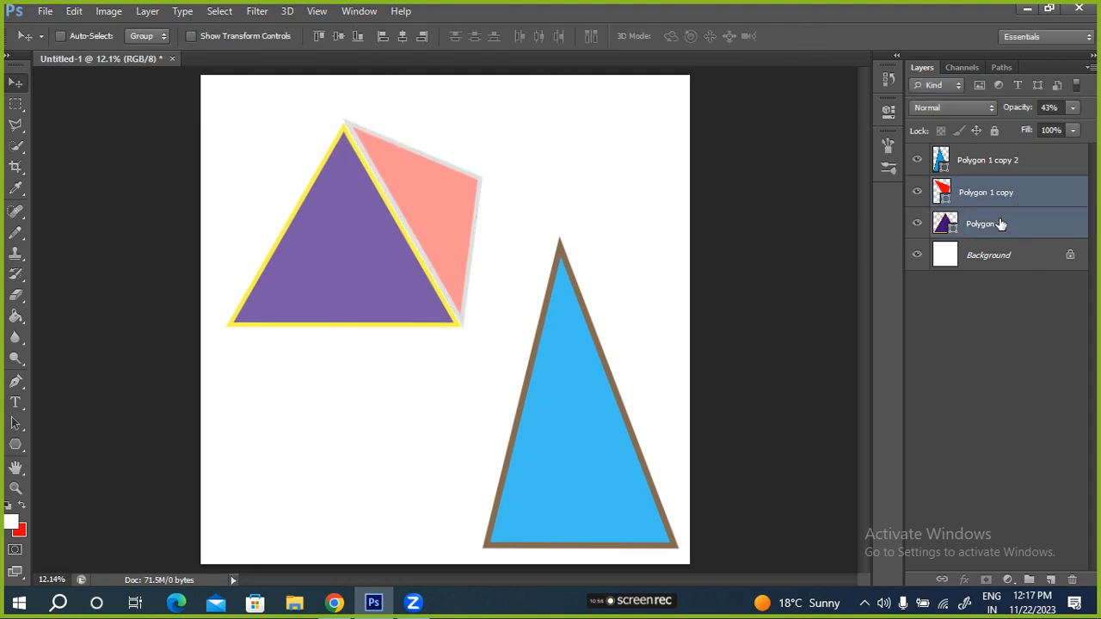
key(ctrl+t)
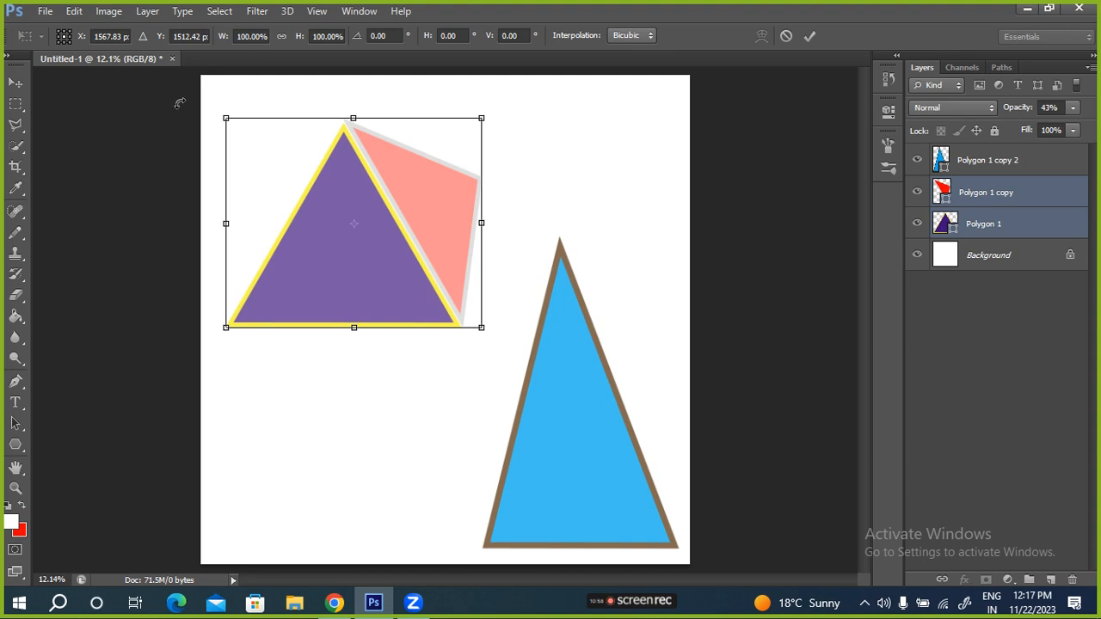
drag(219, 37, 193, 40)
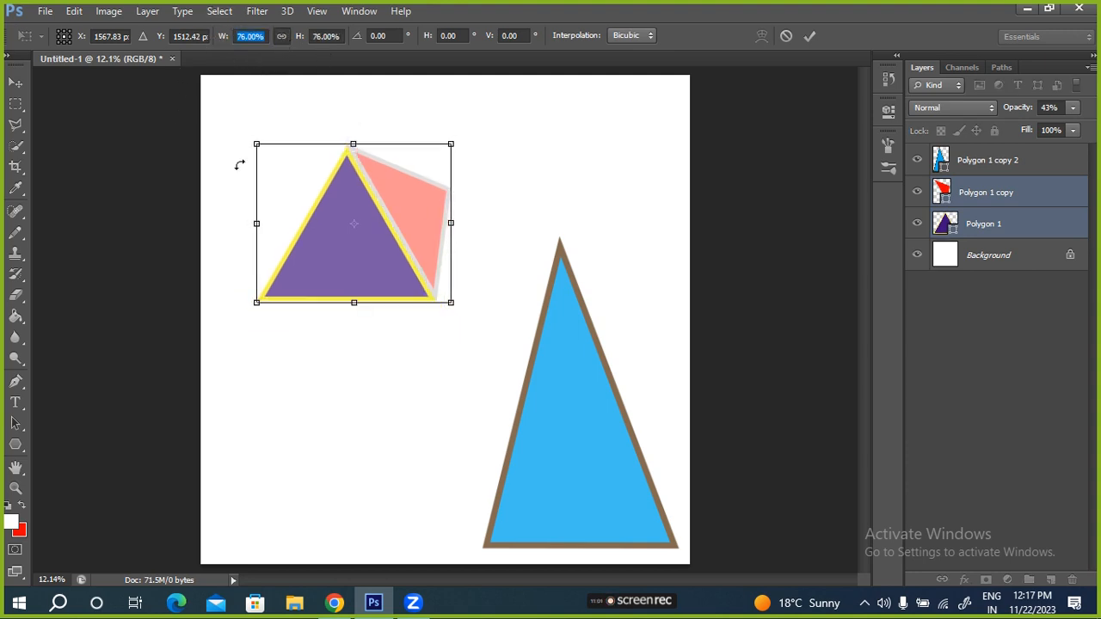
drag(381, 268, 336, 201)
click(807, 36)
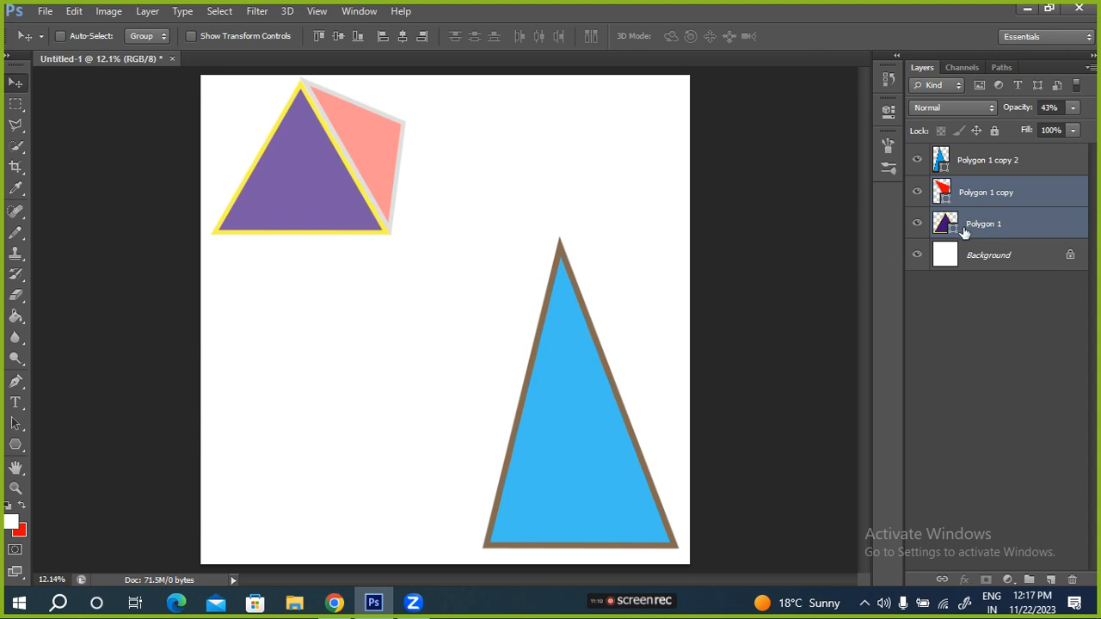
key(ctrl+t)
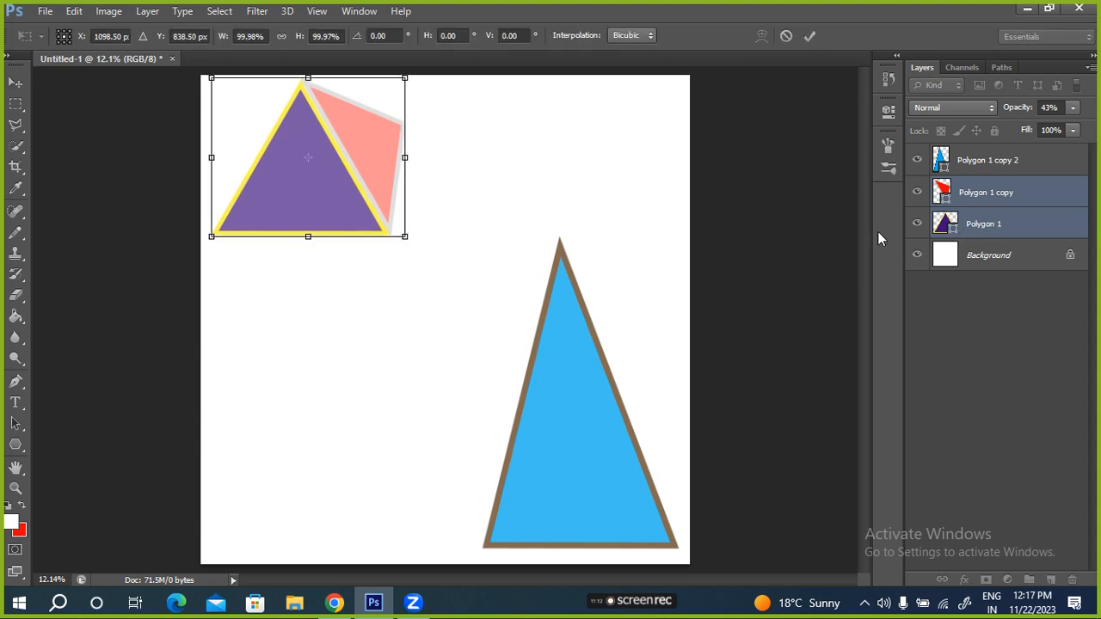
key(Return)
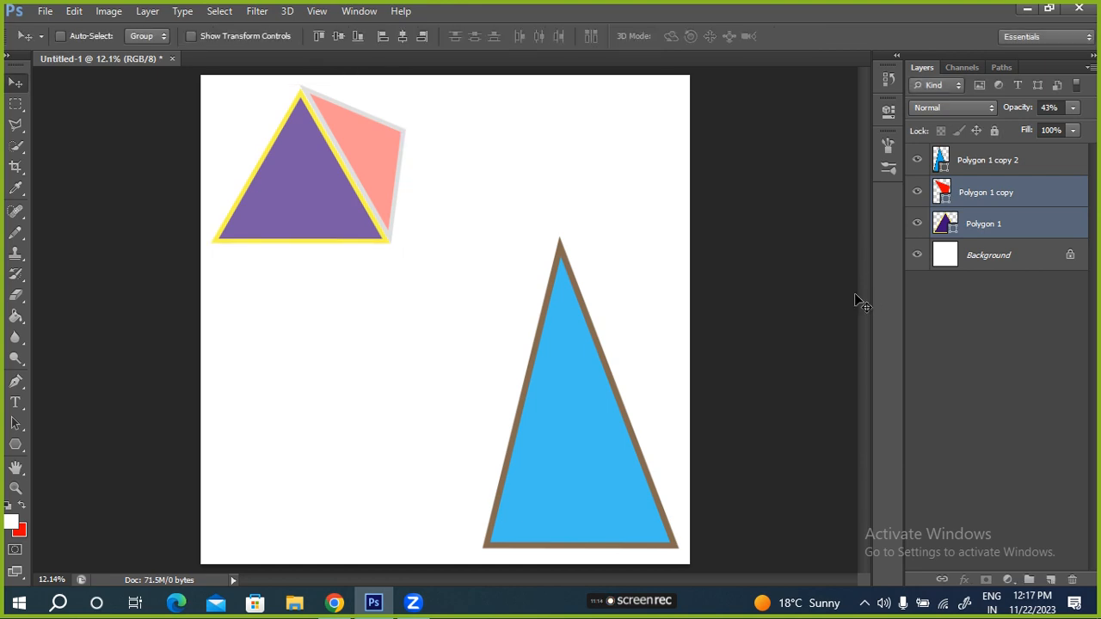
Draw a three-sided polygon about 1610 by 1398 px below the purple triangle and move it down and to the right
click(981, 164)
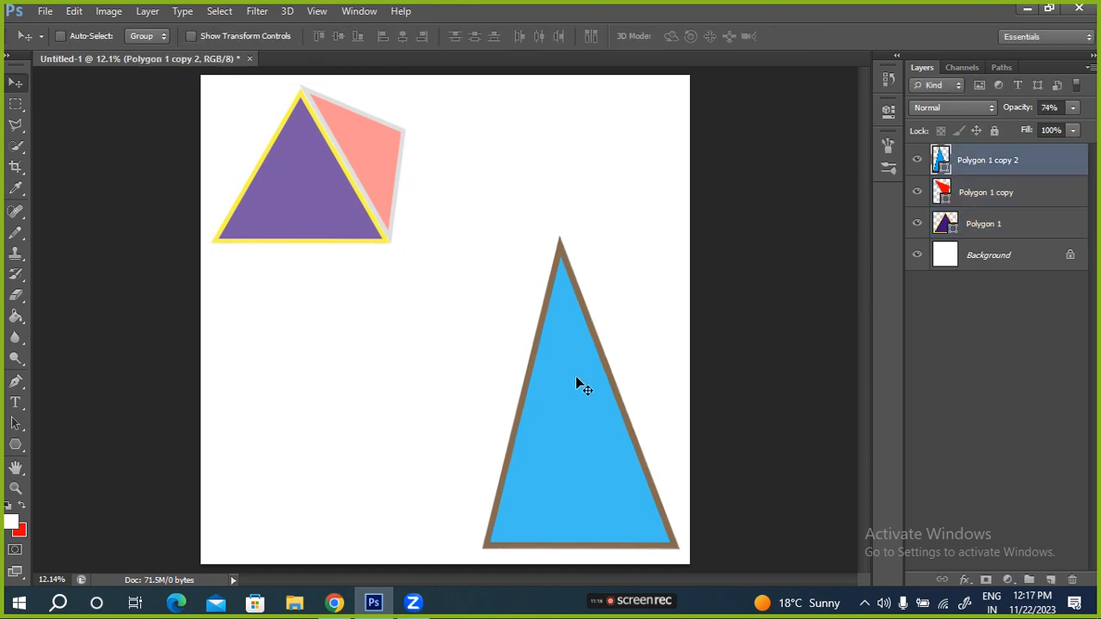
click(15, 443)
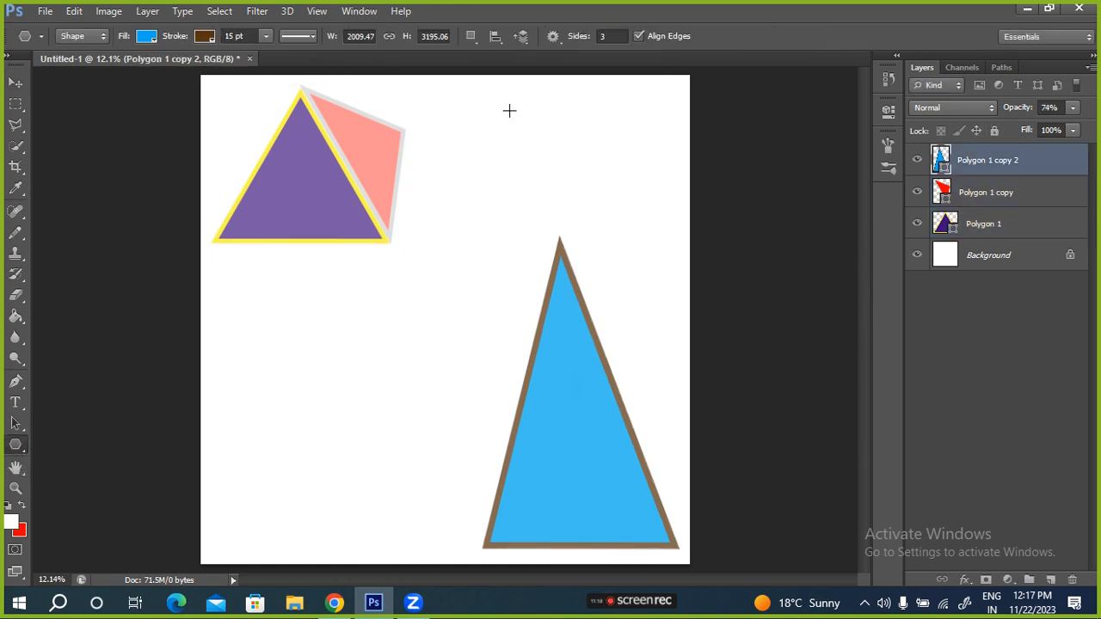
mouse_move(246, 324)
mouse_down()
mouse_move(312, 383)
mouse_move(335, 371)
mouse_up()
key(ctrl+z)
mouse_move(292, 343)
mouse_down()
mouse_move(318, 370)
mouse_move(358, 374)
mouse_move(371, 388)
mouse_up()
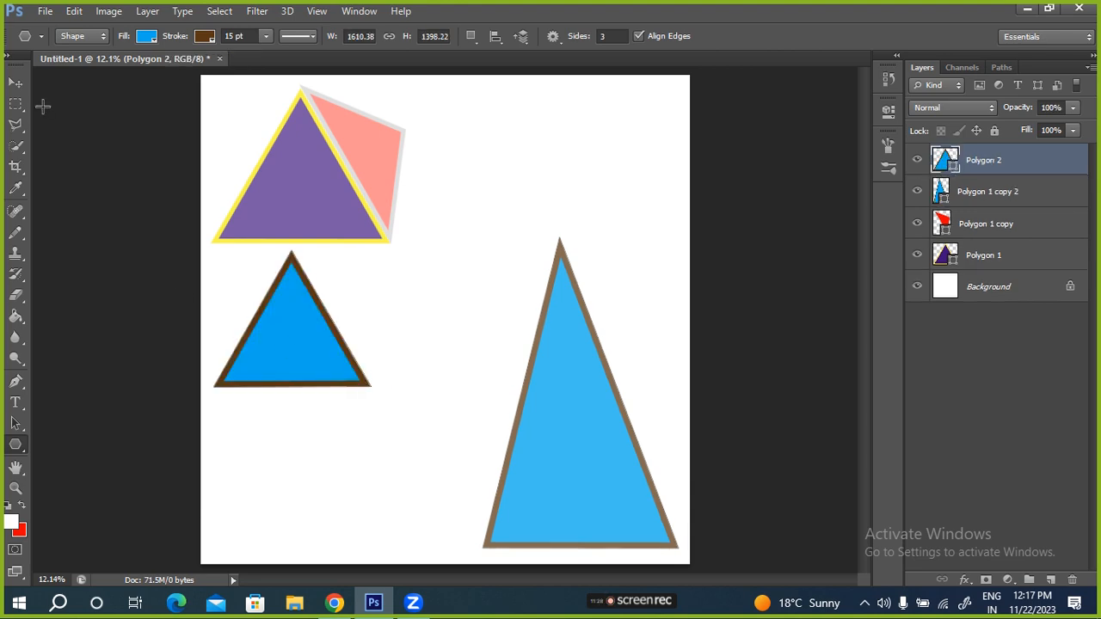
click(16, 82)
drag(284, 358, 333, 405)
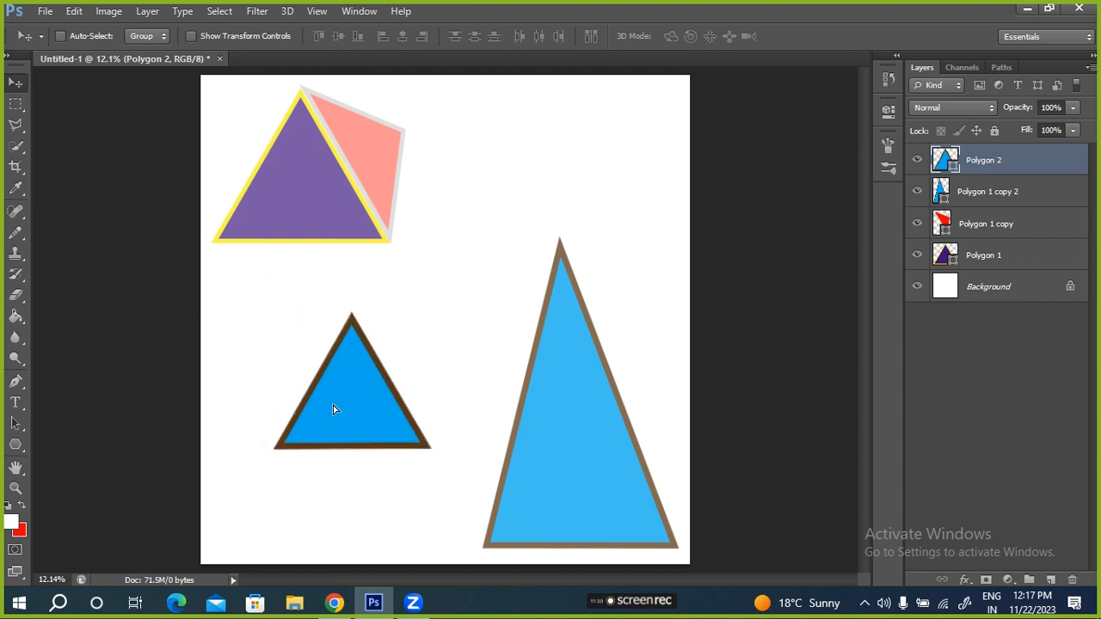
Give the new triangle a white fill and a pale mauve stroke 35 pt wide
click(15, 445)
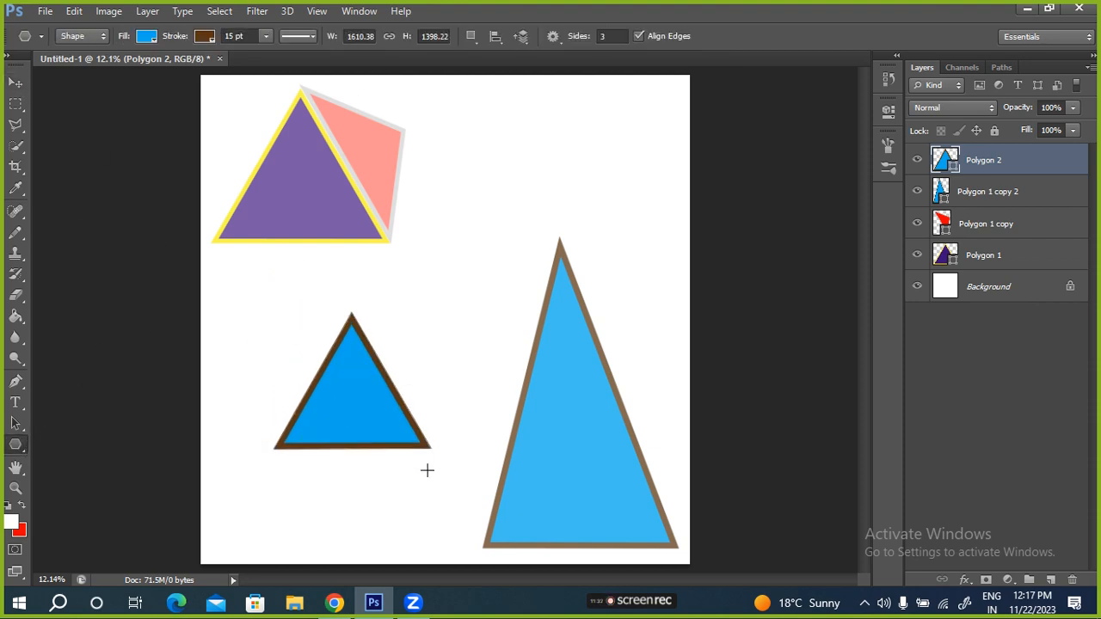
click(147, 36)
click(125, 113)
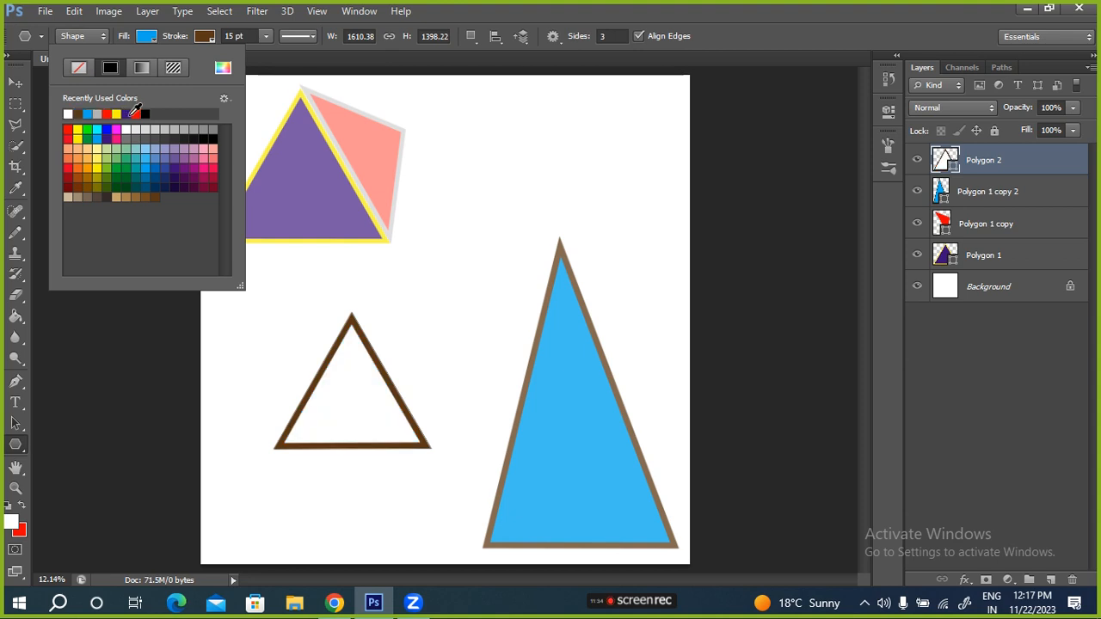
click(176, 41)
click(204, 38)
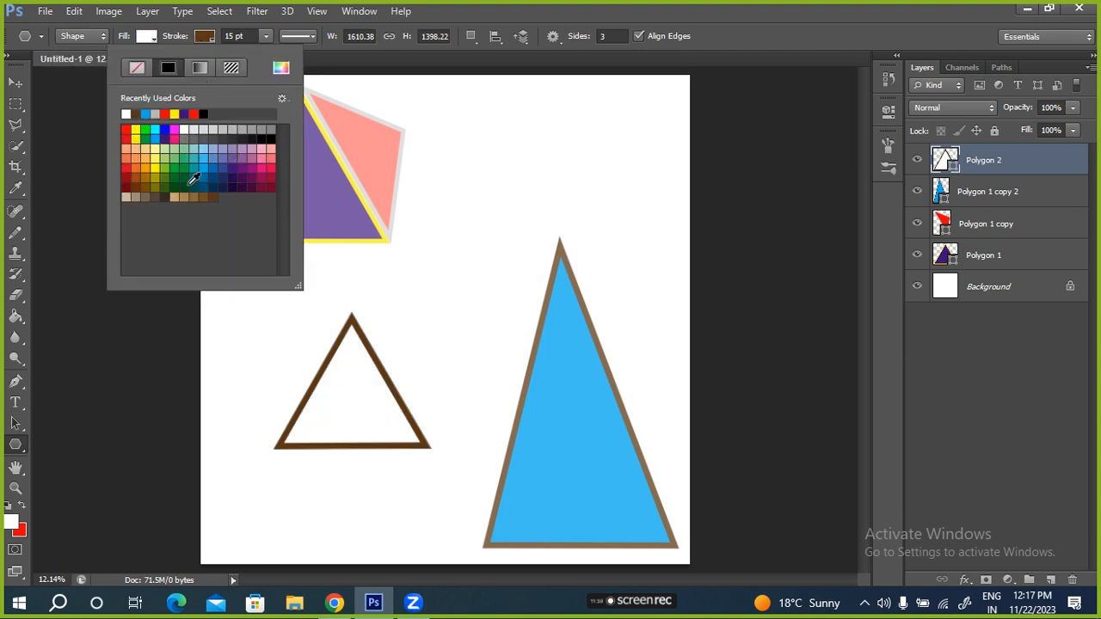
click(151, 170)
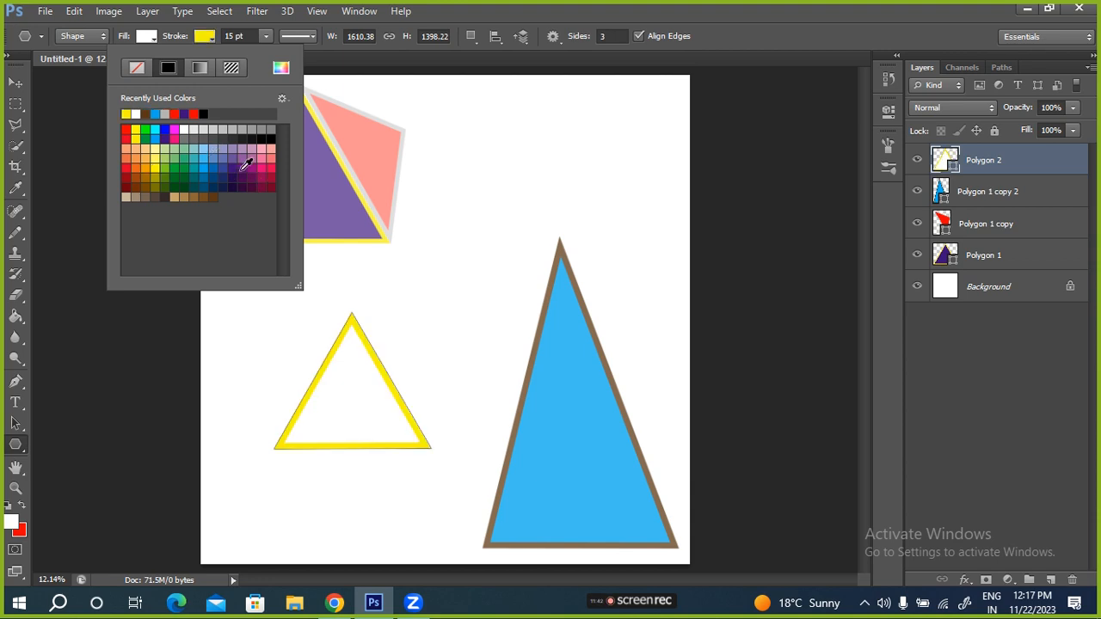
click(257, 148)
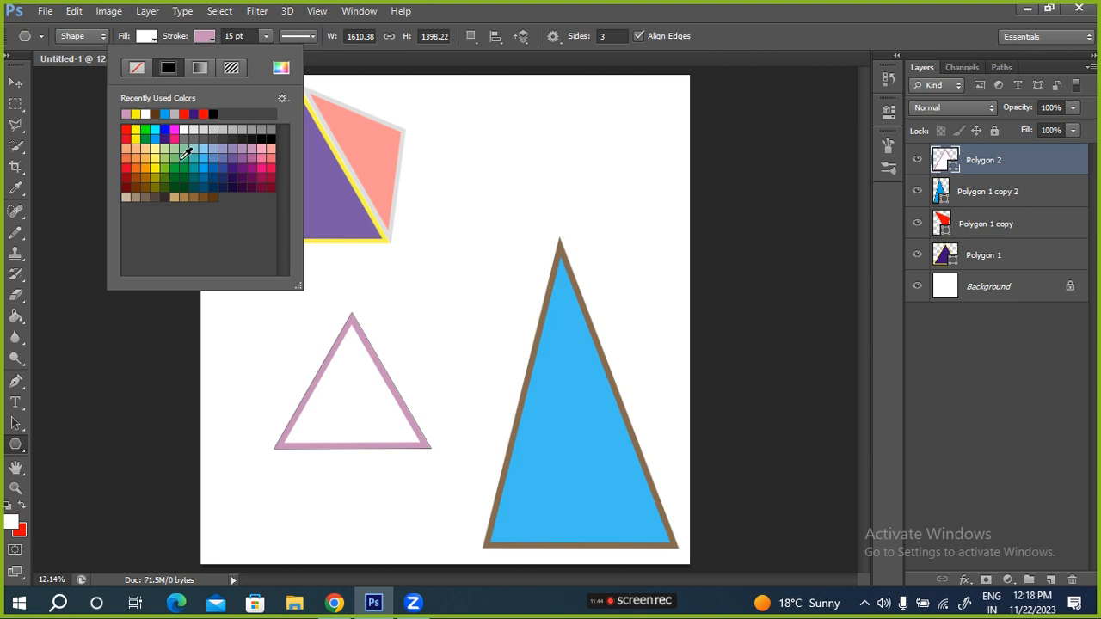
drag(167, 43, 184, 41)
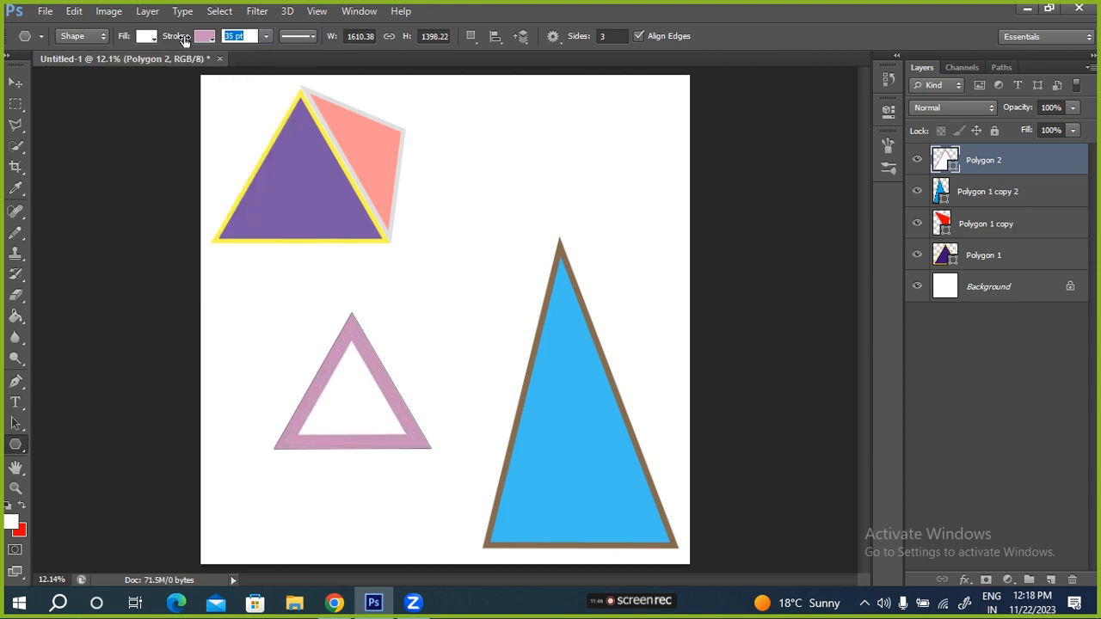
click(16, 82)
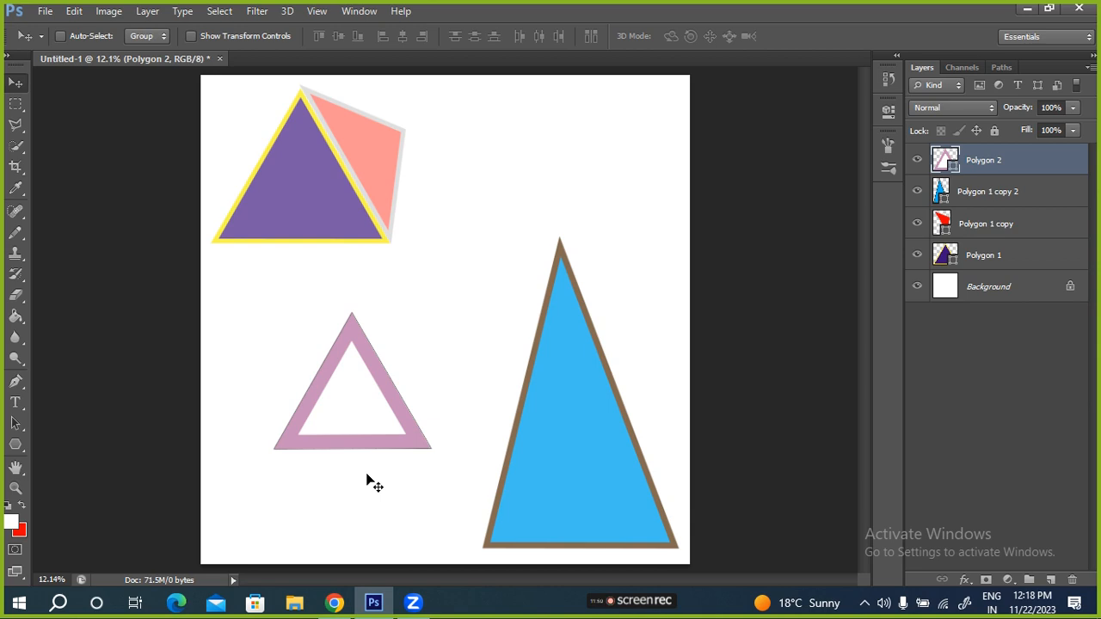
Enlarge the mauve-outlined white triangle proportionally and move it slightly downward, beside the blue triangle
key(ctrl+t)
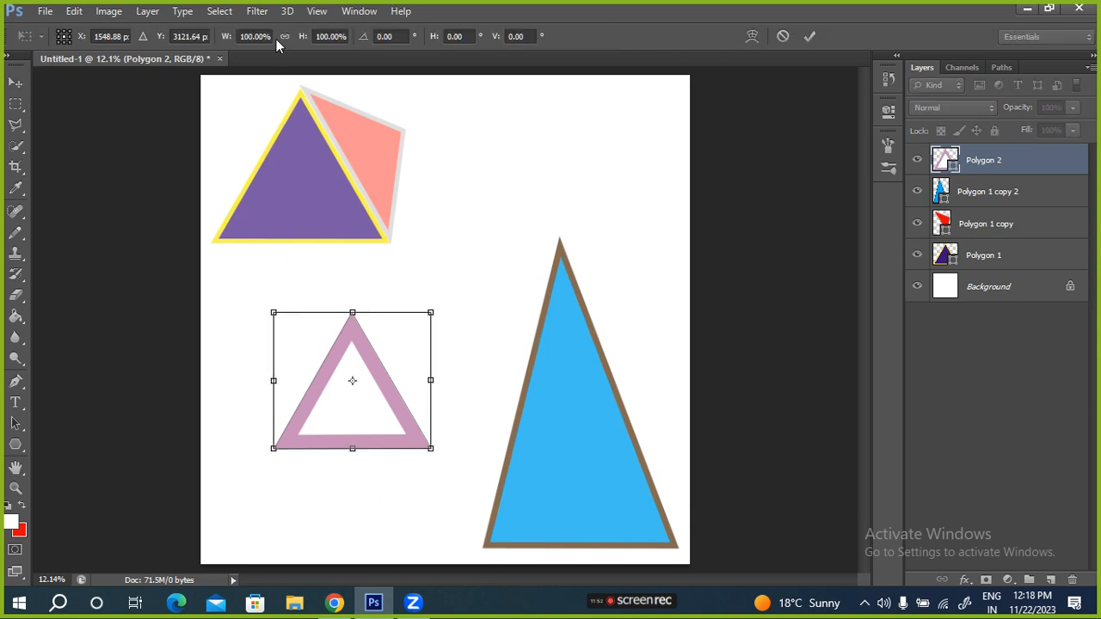
drag(225, 40, 286, 69)
drag(372, 430, 373, 445)
click(809, 45)
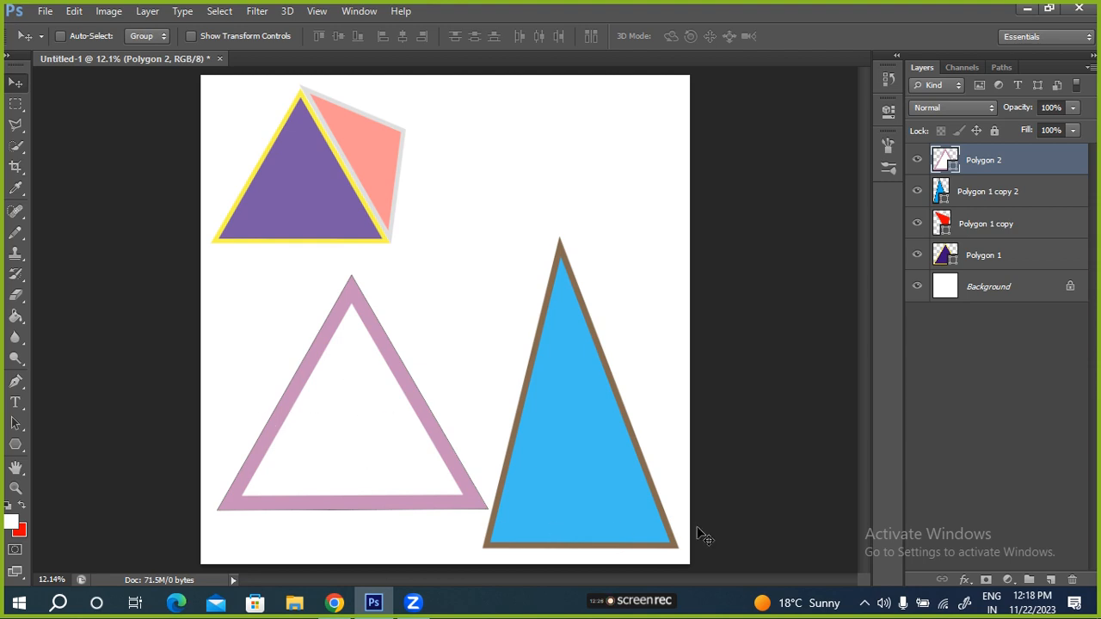
key(ctrl+j)
key(ctrl+t)
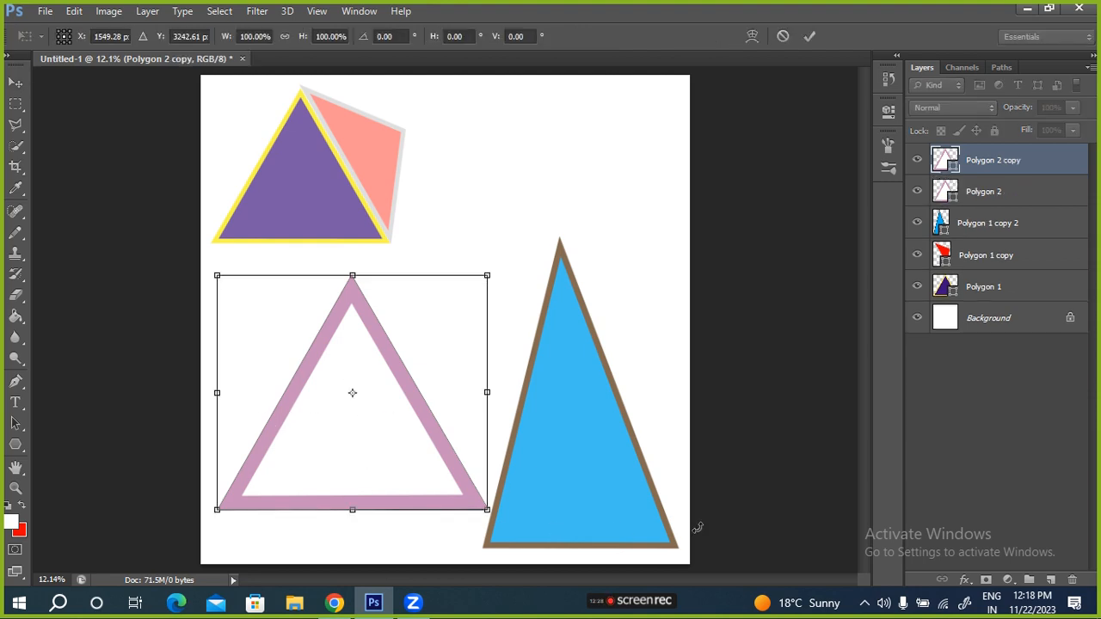
key(Escape)
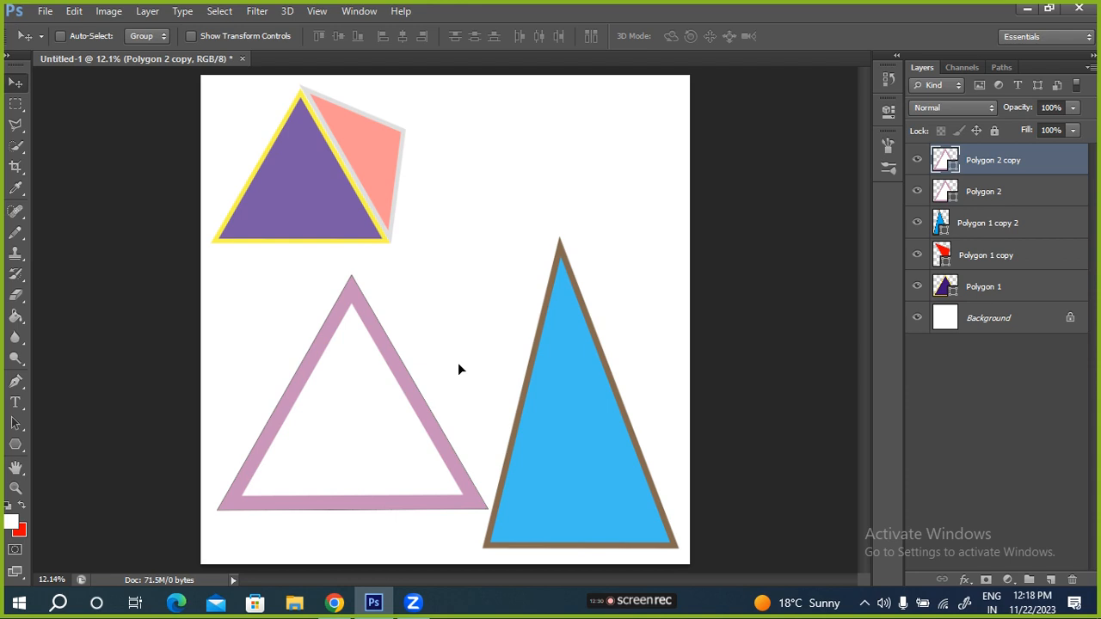
key(Delete)
Scale the mauve-outlined triangle to 67% and move it up just below the purple triangle
key(ctrl+t)
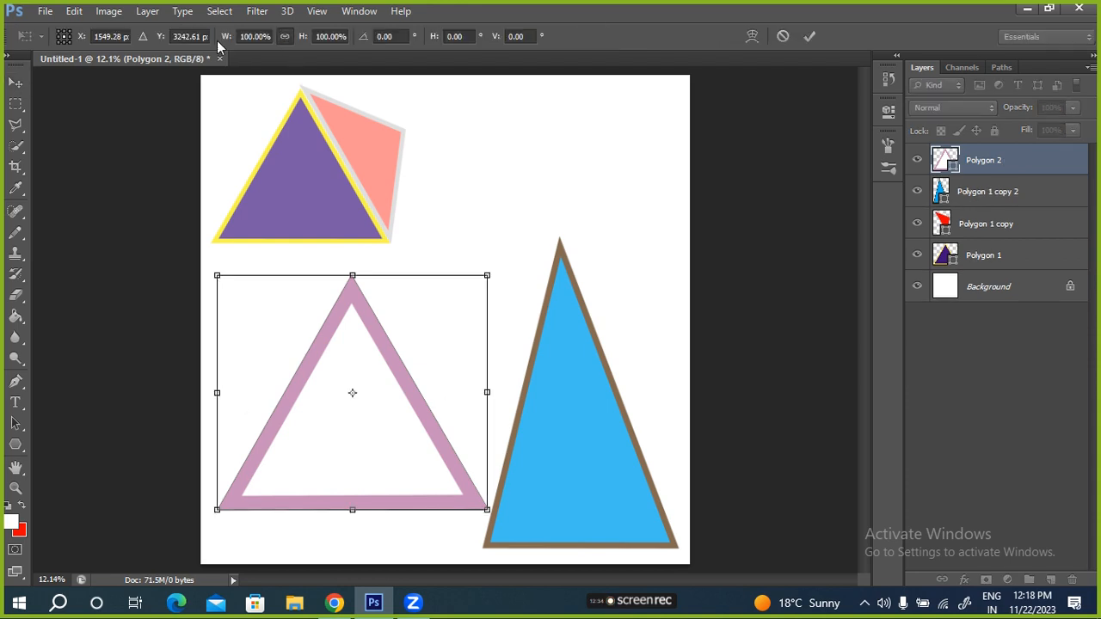
drag(224, 41, 198, 45)
drag(366, 418, 362, 384)
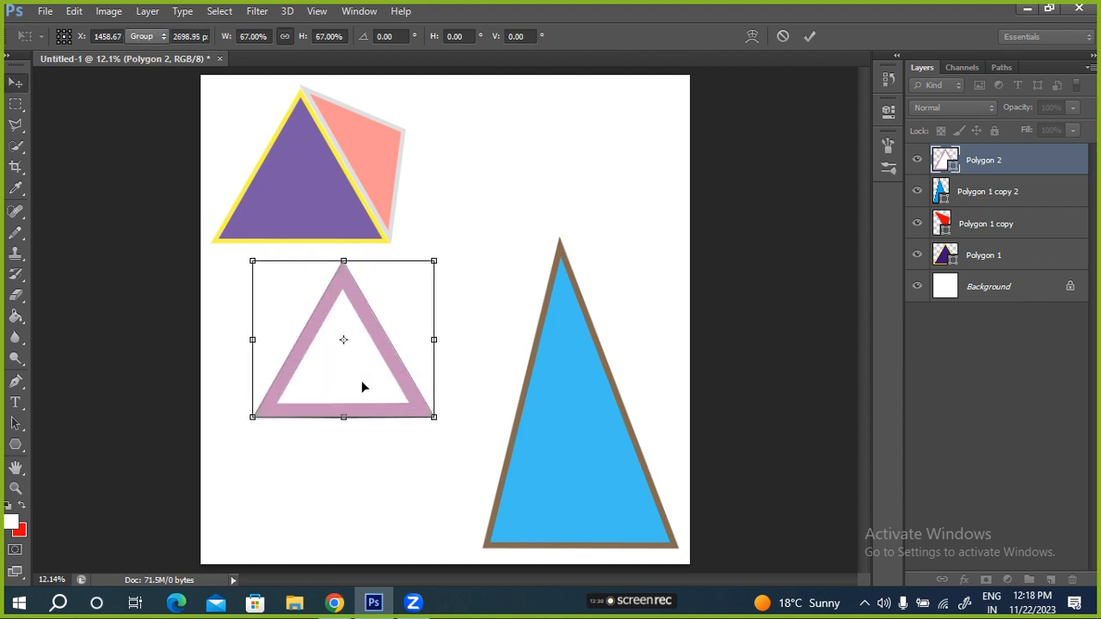
key(Return)
key(ctrl+j)
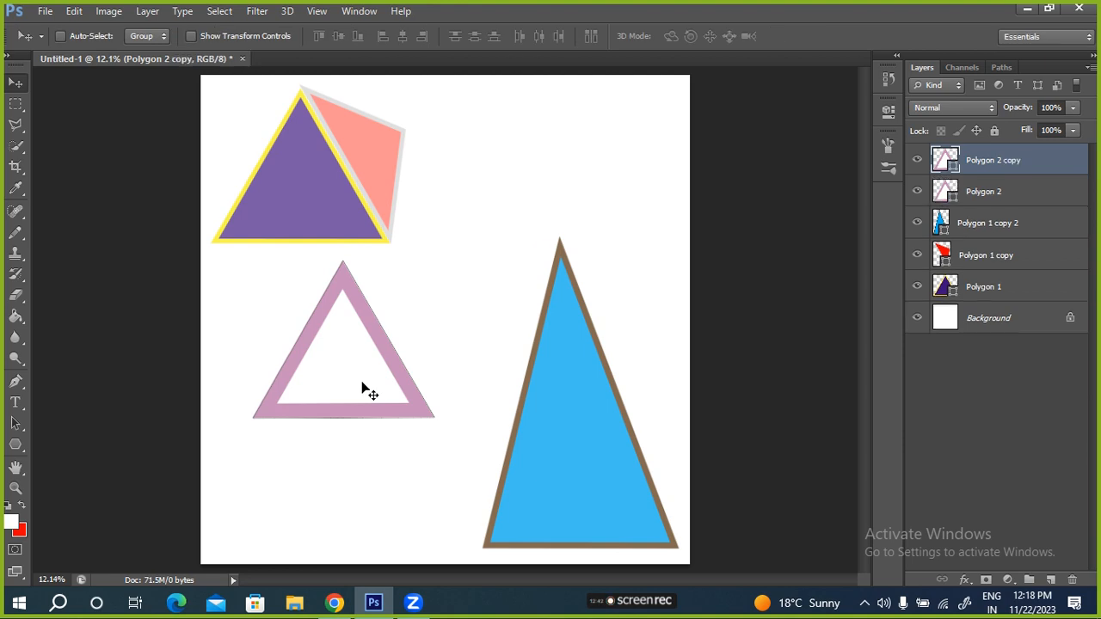
key(ctrl+t)
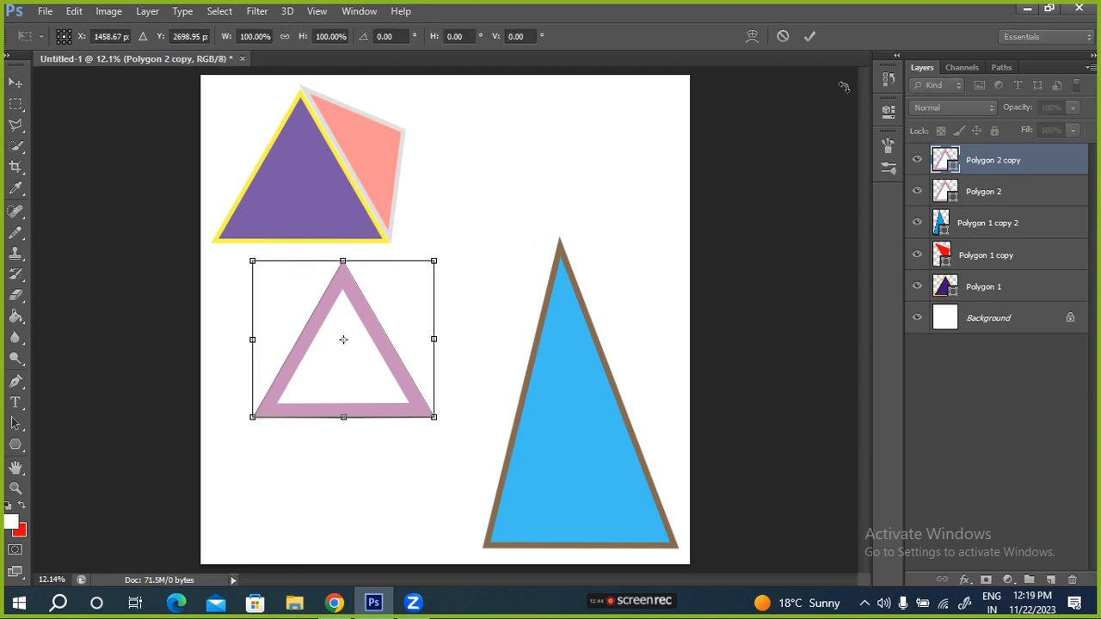
click(810, 36)
key(Delete)
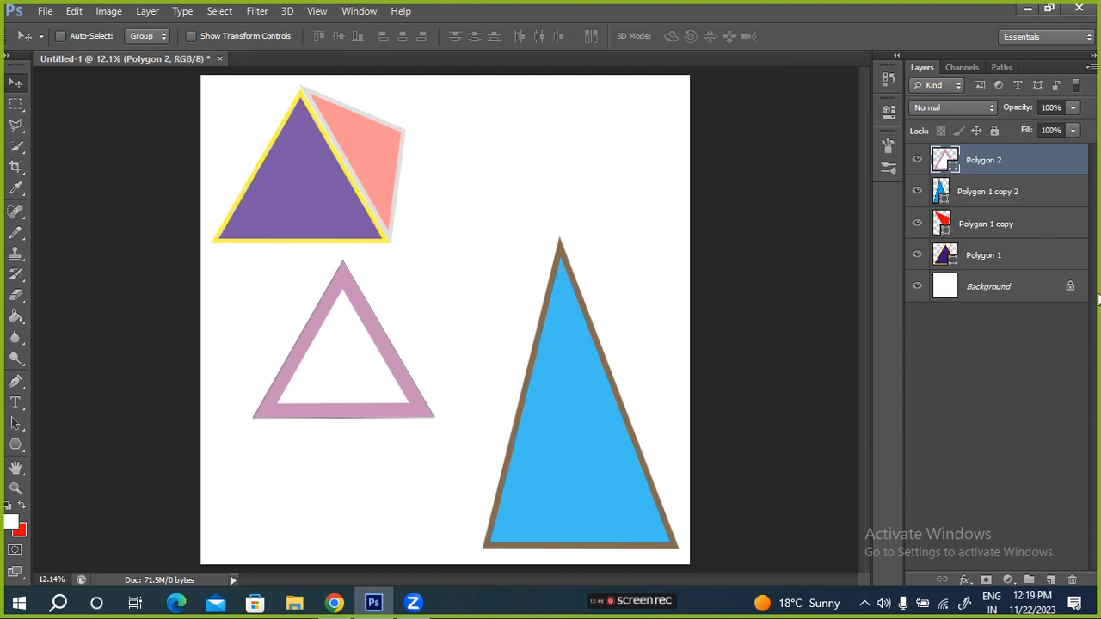
Lower the mauve-outlined triangle's layer opacity to 53% and recolour its stroke dark purple
drag(1026, 113, 995, 111)
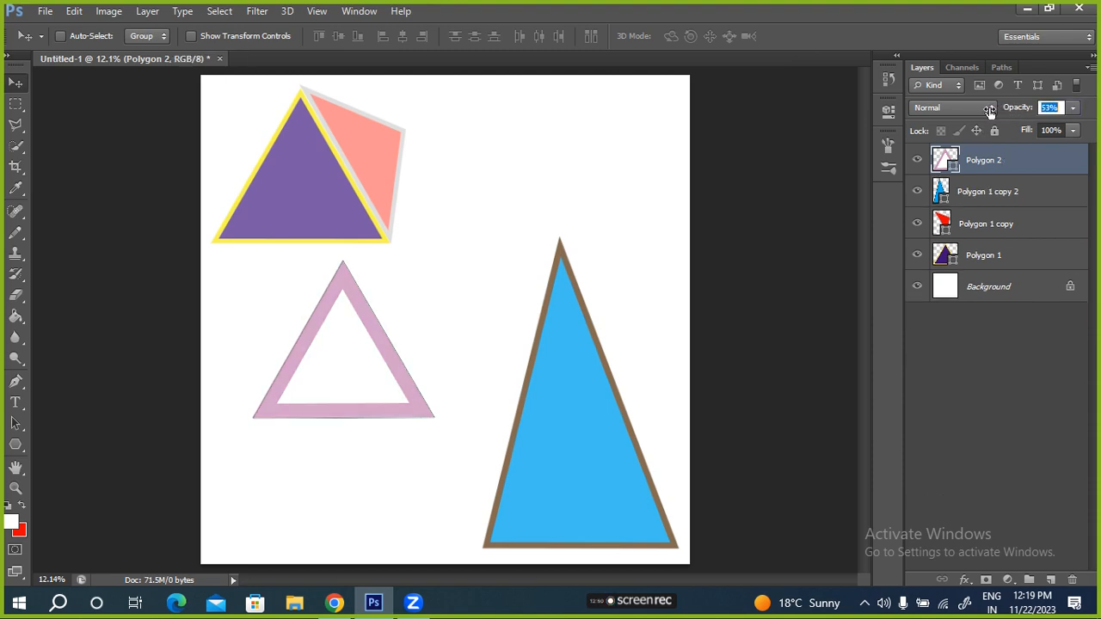
click(16, 444)
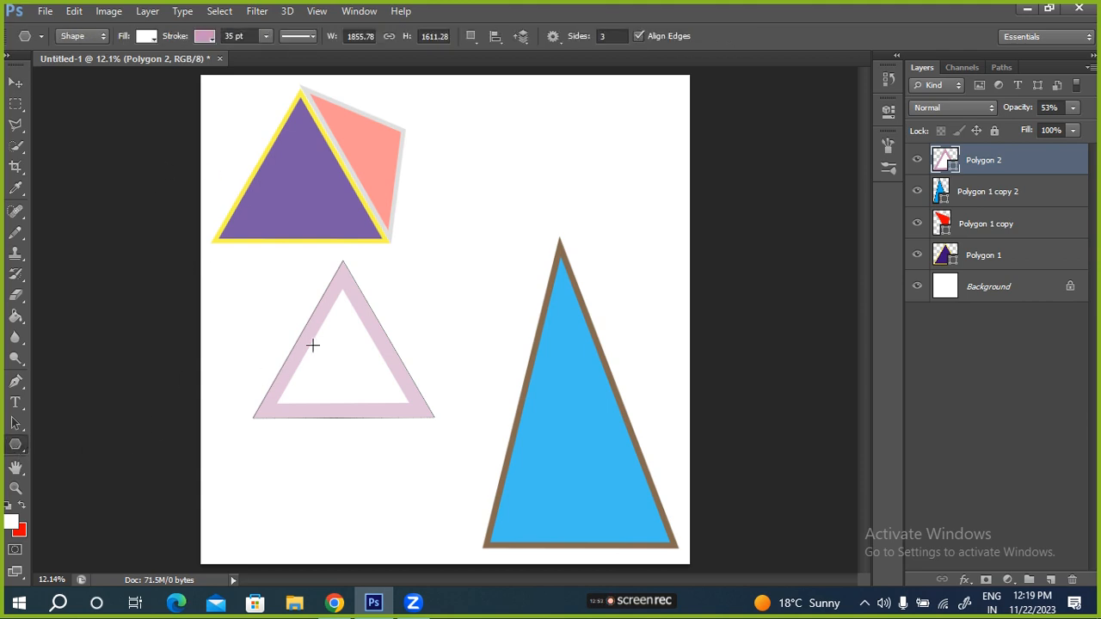
click(204, 36)
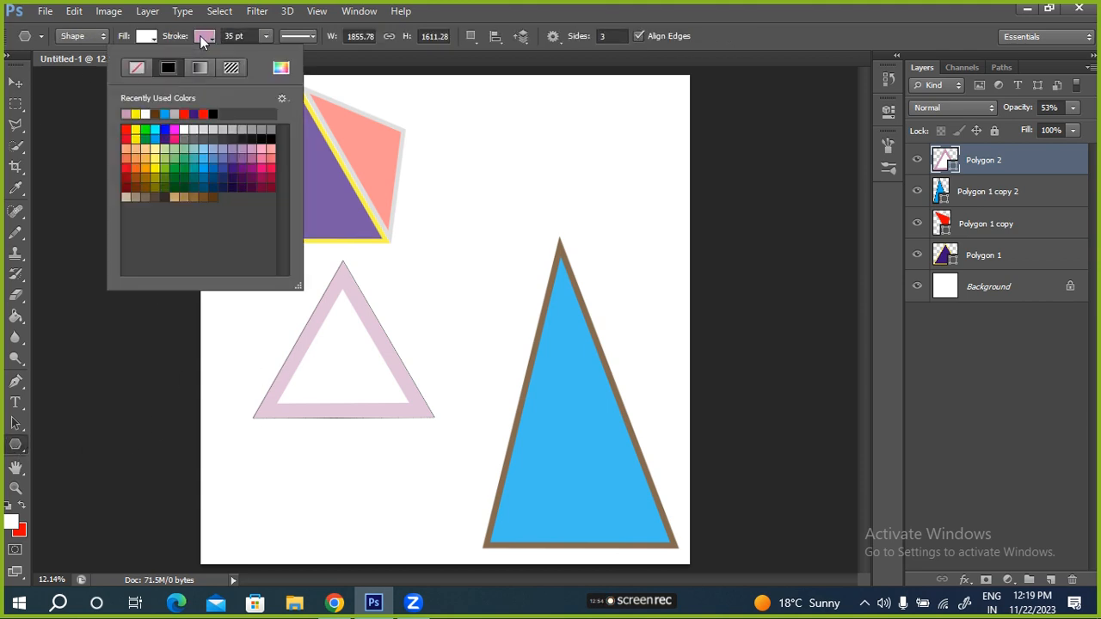
click(253, 185)
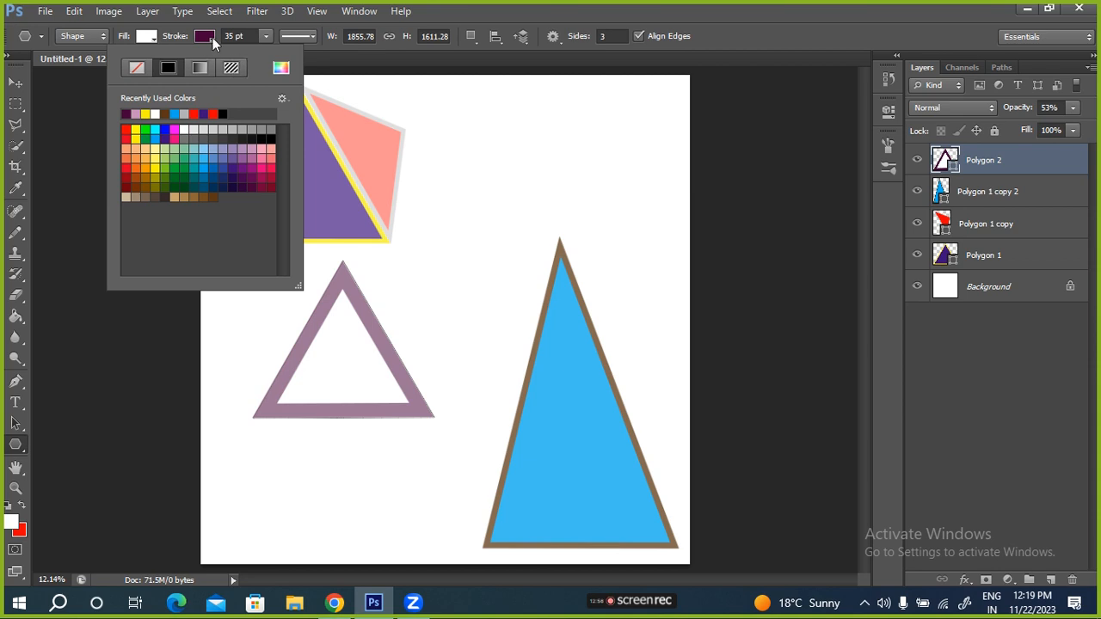
click(169, 39)
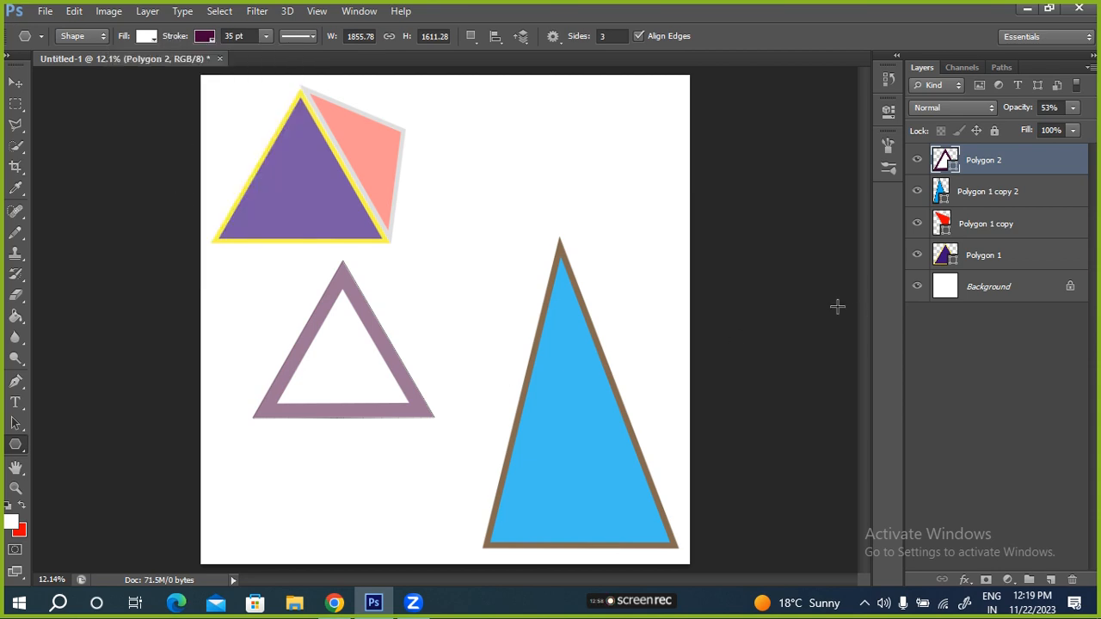
Duplicate the dark purple outlined triangle twice, moving the copies straight down to Y 3504.50 px and Y 4048.50 px so they overlap
key(ctrl+j)
key(ctrl+t)
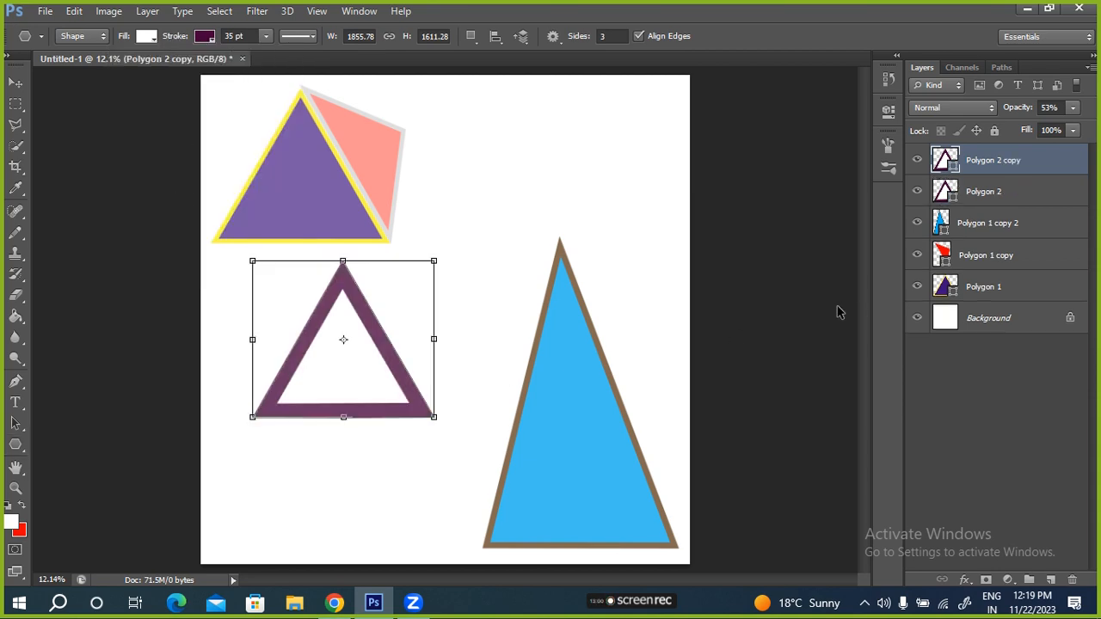
drag(355, 376, 355, 459)
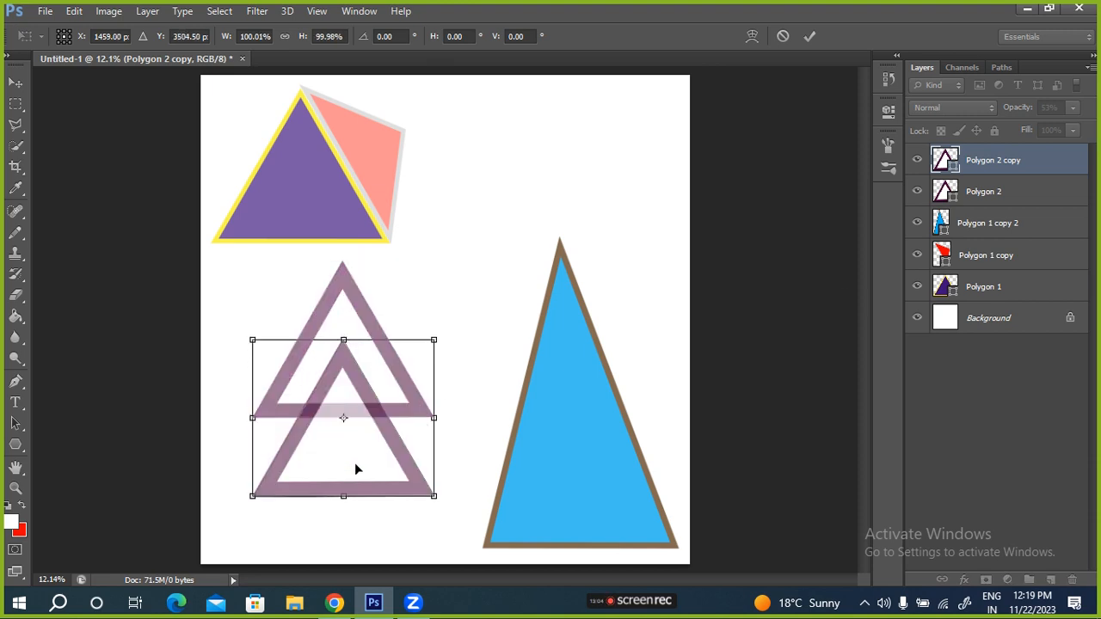
click(809, 37)
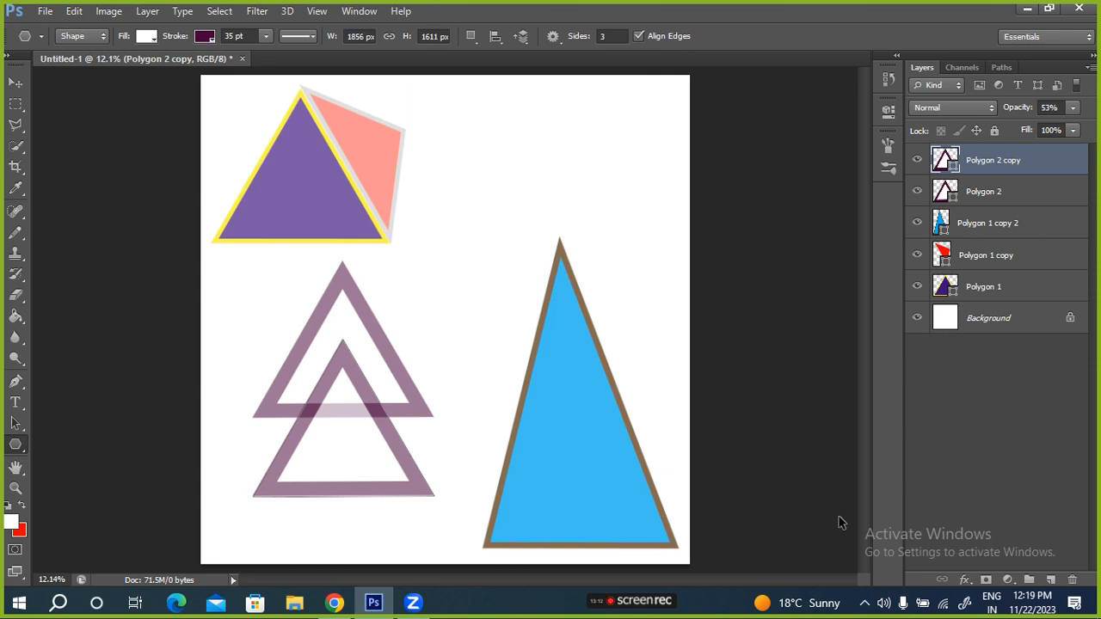
key(ctrl+j)
key(ctrl+t)
drag(372, 475, 348, 499)
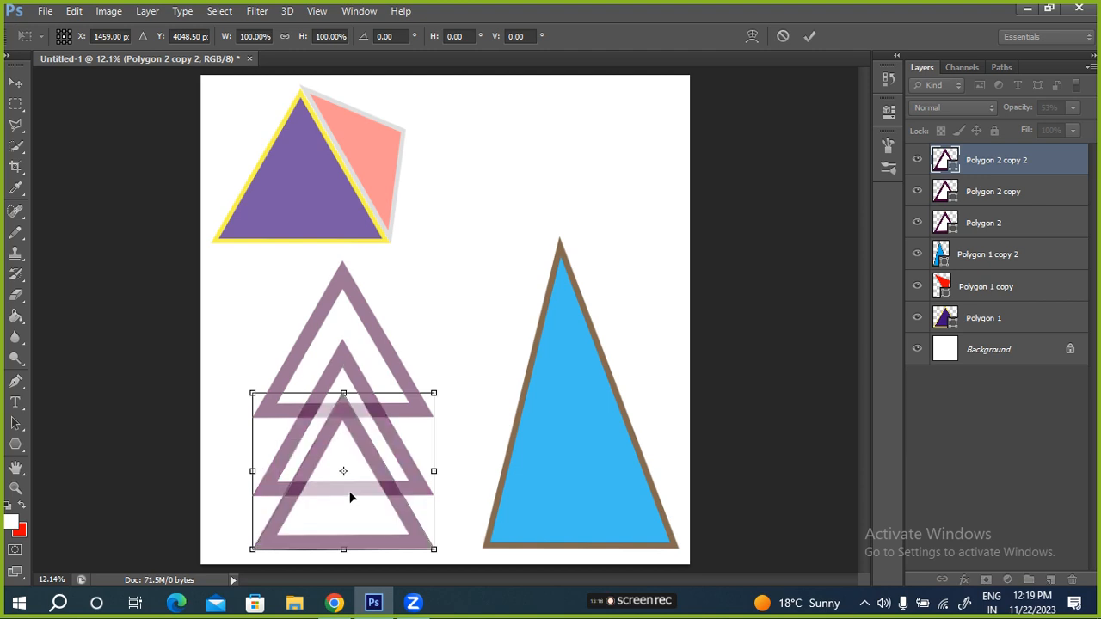
click(808, 35)
Space the three overlapping triangles evenly by moving the middle and lowest ones up and the uppermost one down about 0.35 cm
key(alt+bracketleft)
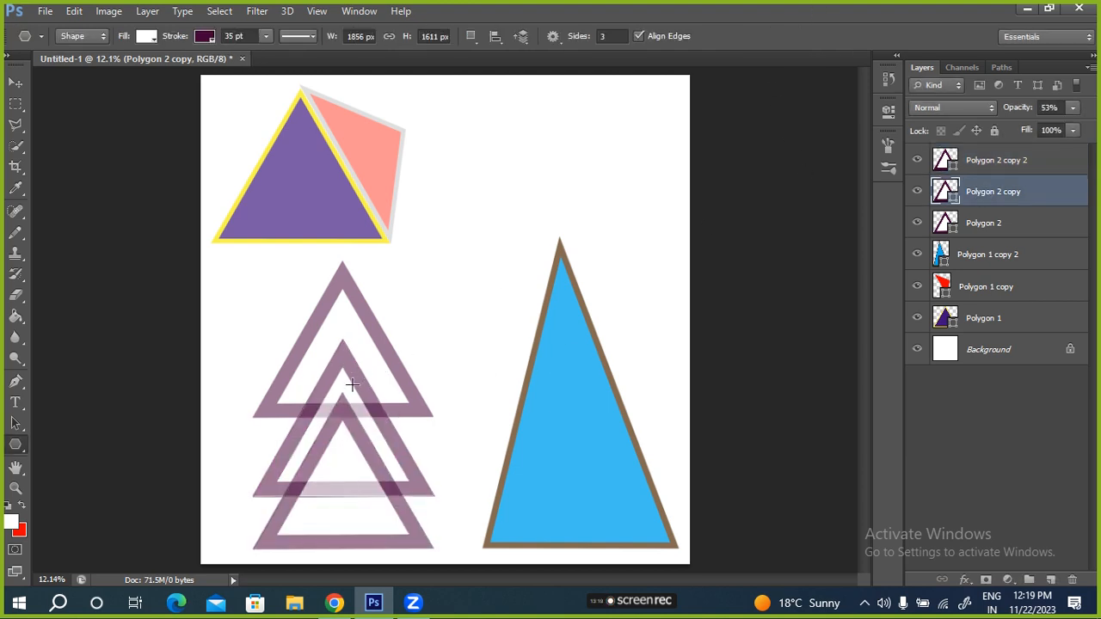
click(16, 82)
drag(358, 402, 359, 376)
click(991, 222)
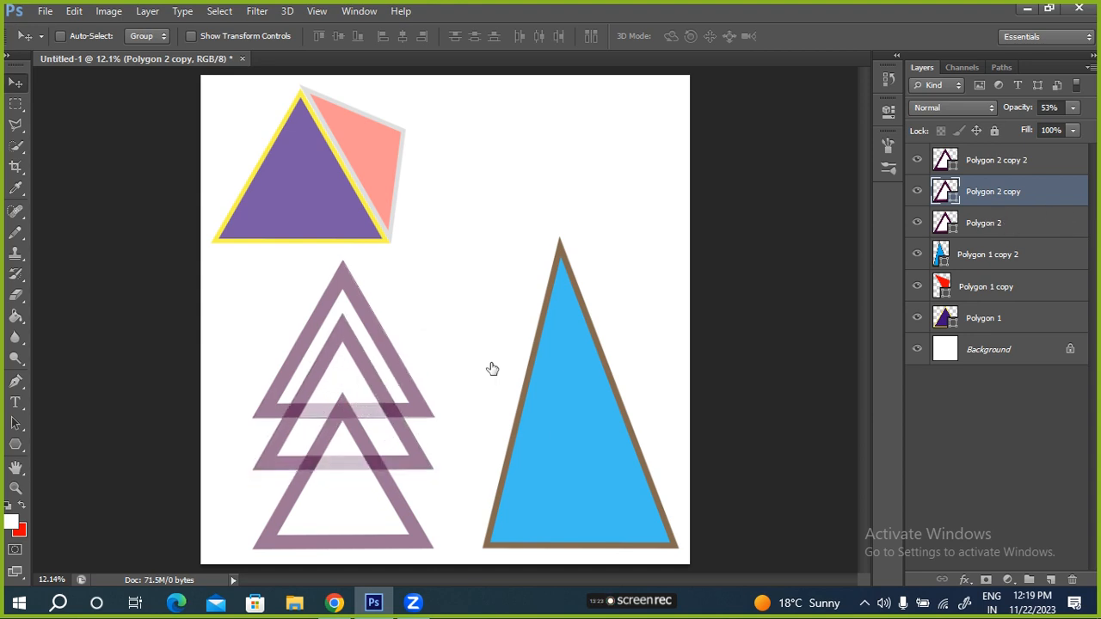
mouse_move(362, 516)
mouse_down()
mouse_move(361, 487)
mouse_move(361, 518)
mouse_up()
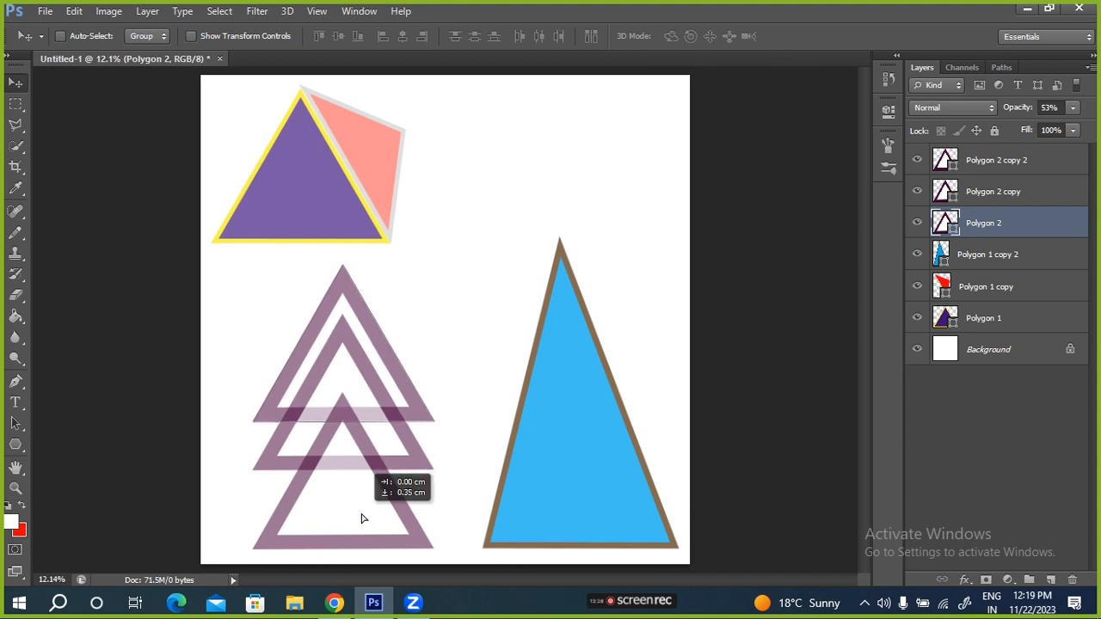
click(1015, 160)
drag(348, 512, 349, 487)
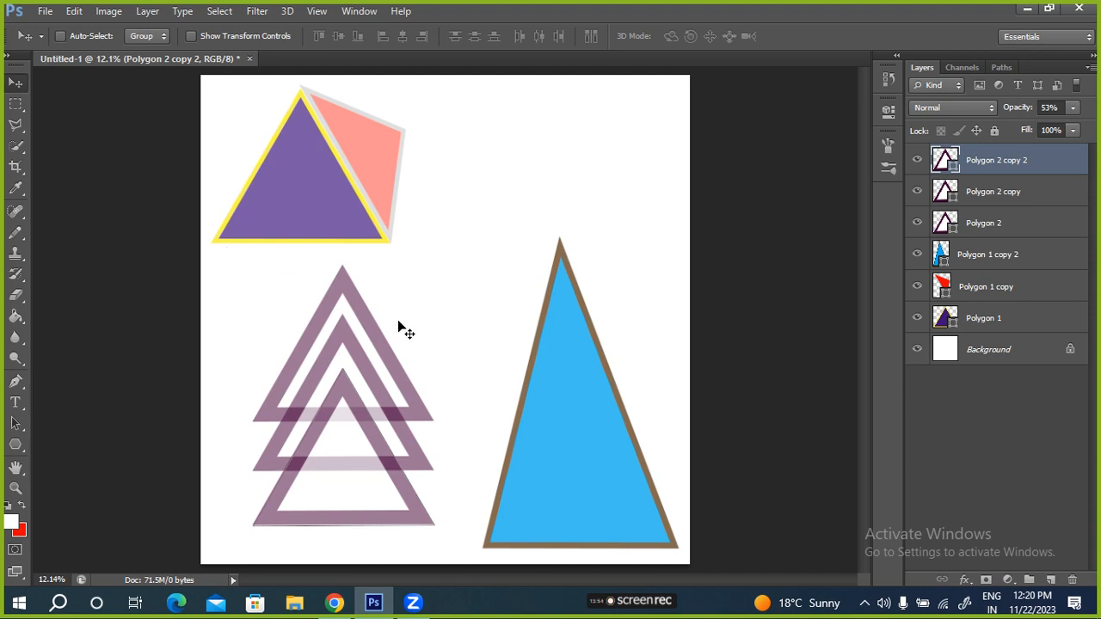
click(15, 445)
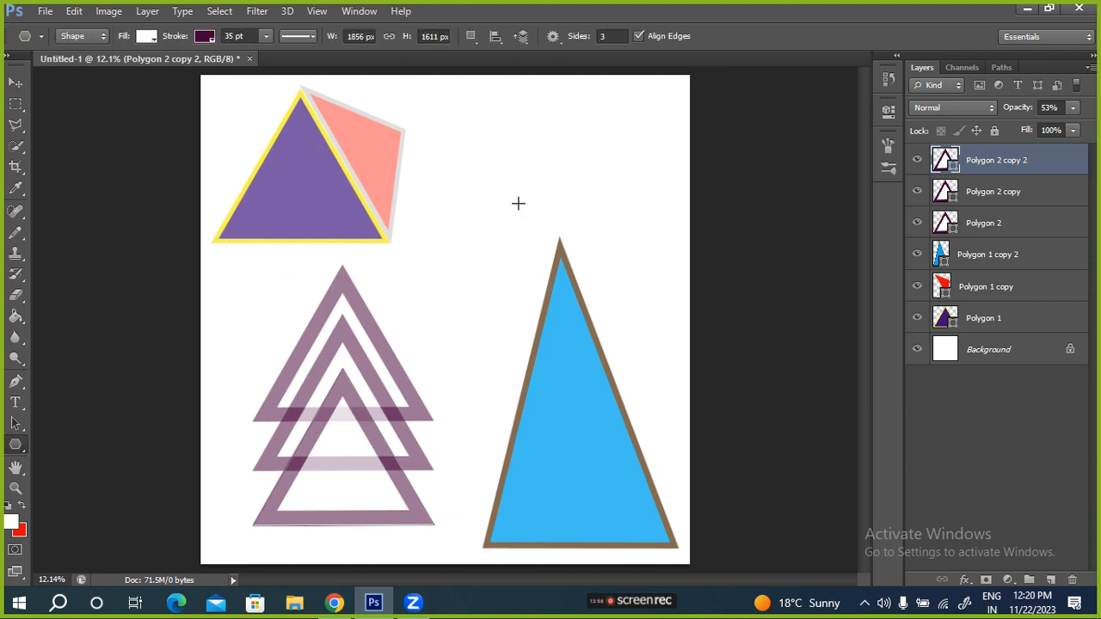
drag(449, 147, 534, 192)
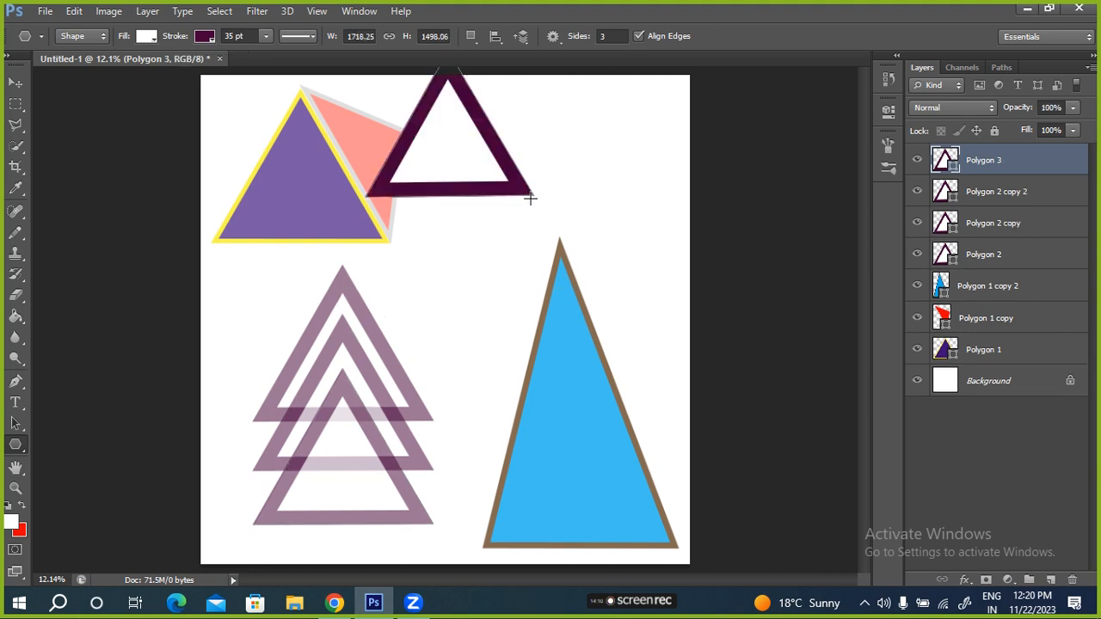
key(ctrl+z)
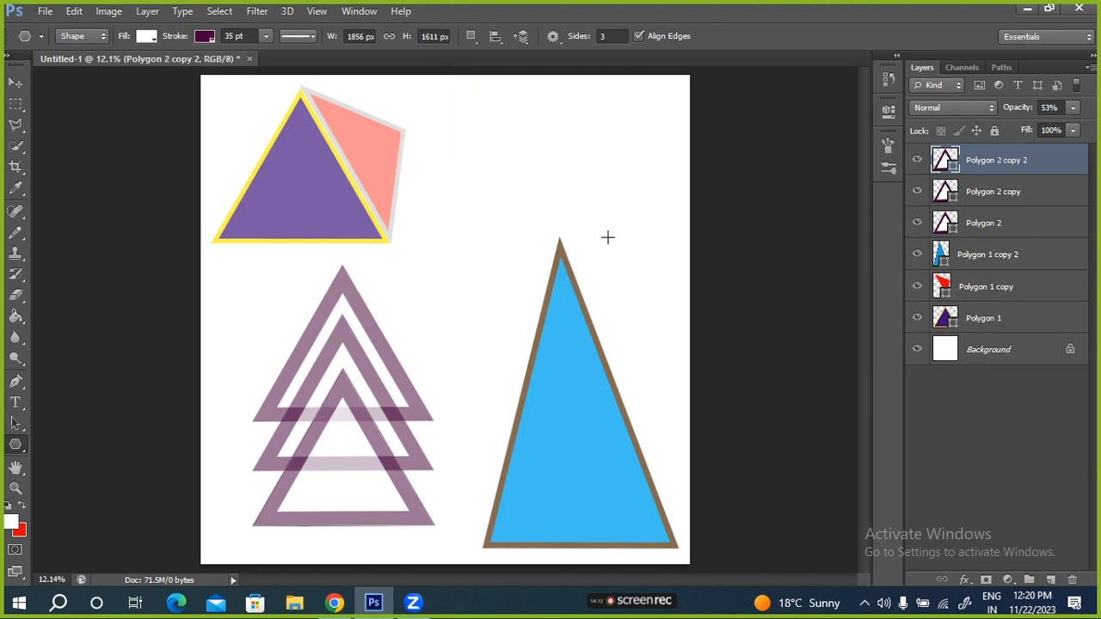